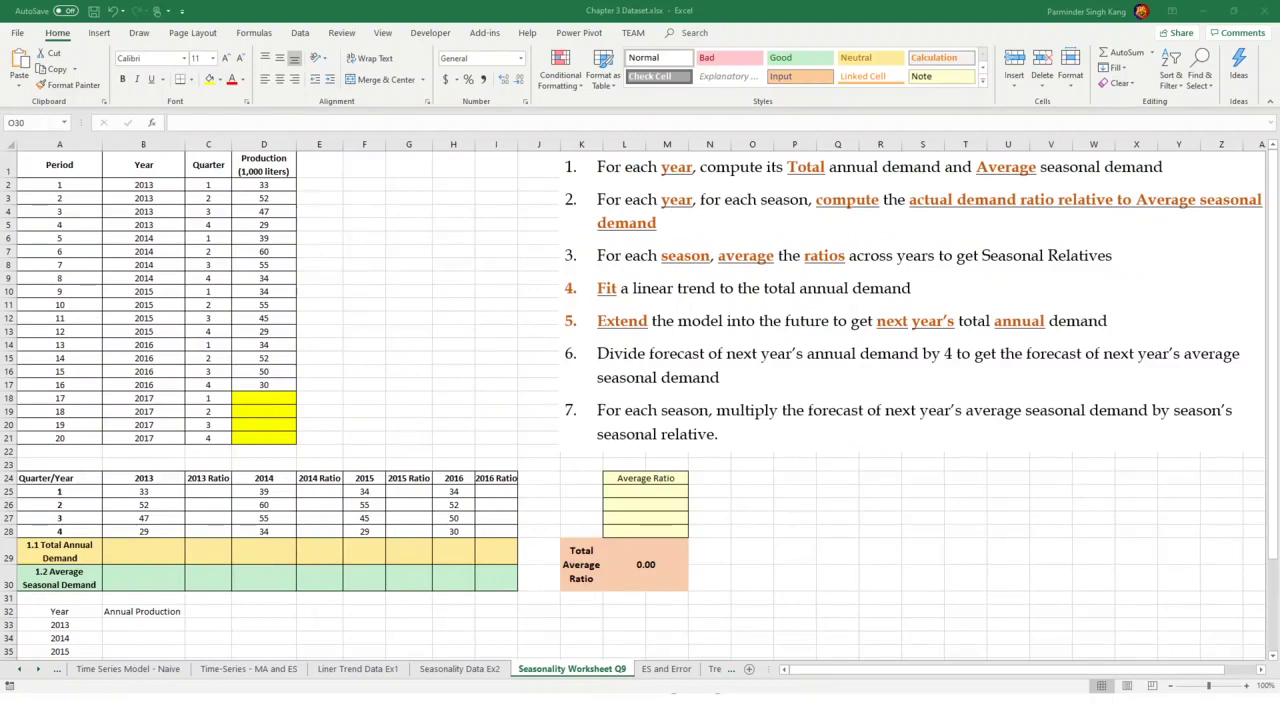
drag(538, 10, 563, 10)
drag(527, 677, 621, 680)
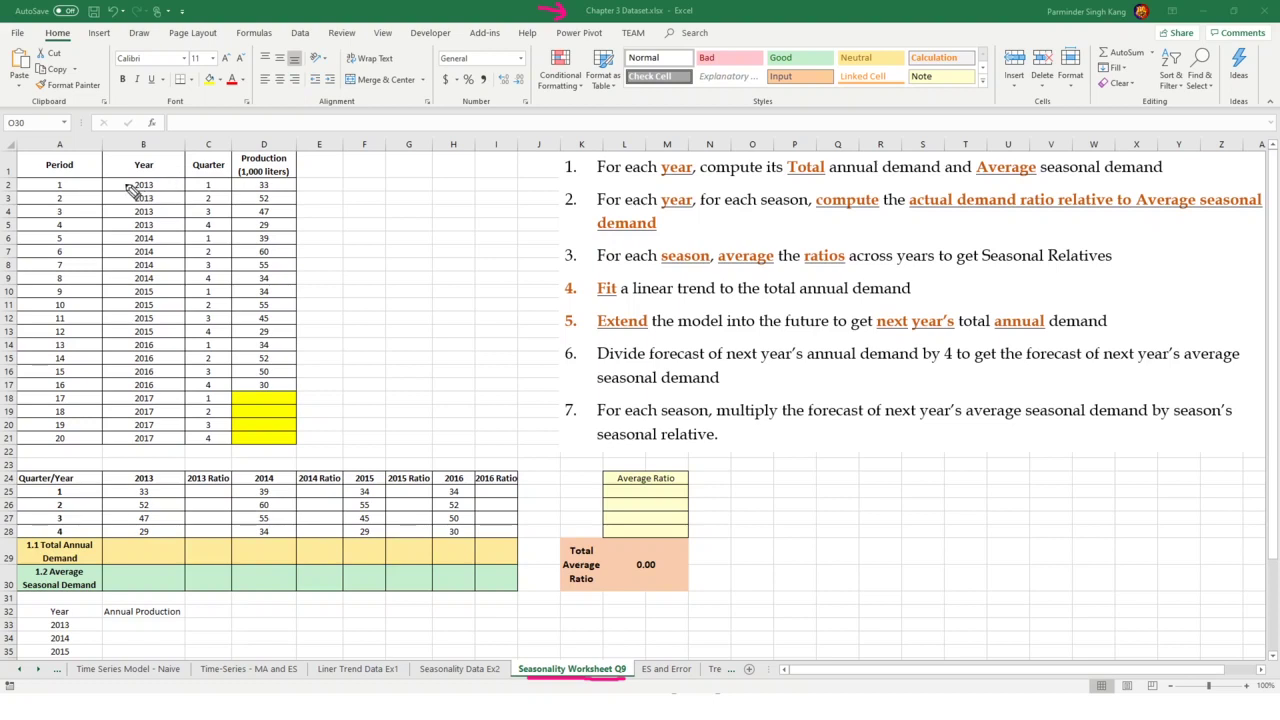
drag(125, 183, 143, 178)
drag(129, 445, 144, 444)
mouse_move(221, 185)
mouse_down()
mouse_move(231, 196)
mouse_move(216, 266)
mouse_up()
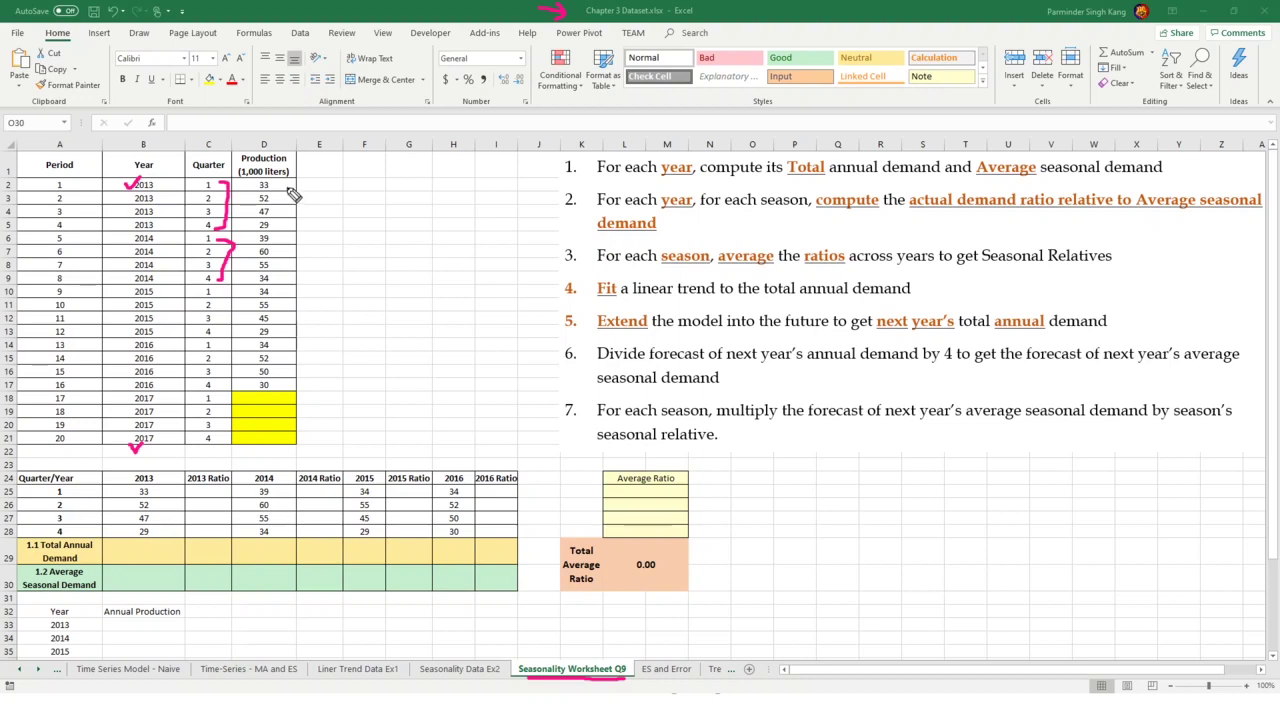
mouse_move(290, 183)
mouse_down()
mouse_move(298, 219)
mouse_move(286, 231)
mouse_move(303, 262)
mouse_move(293, 284)
mouse_up()
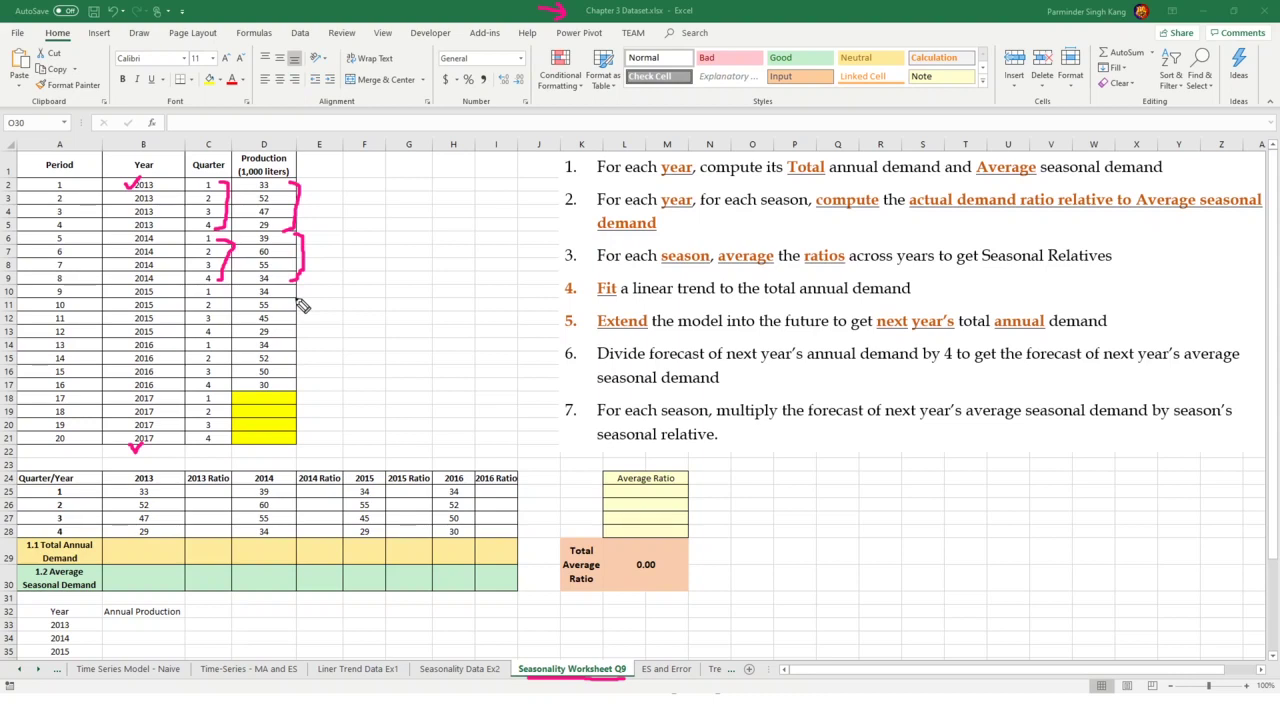
mouse_move(355, 195)
mouse_down()
mouse_move(372, 221)
mouse_move(364, 233)
mouse_up()
key(Escape)
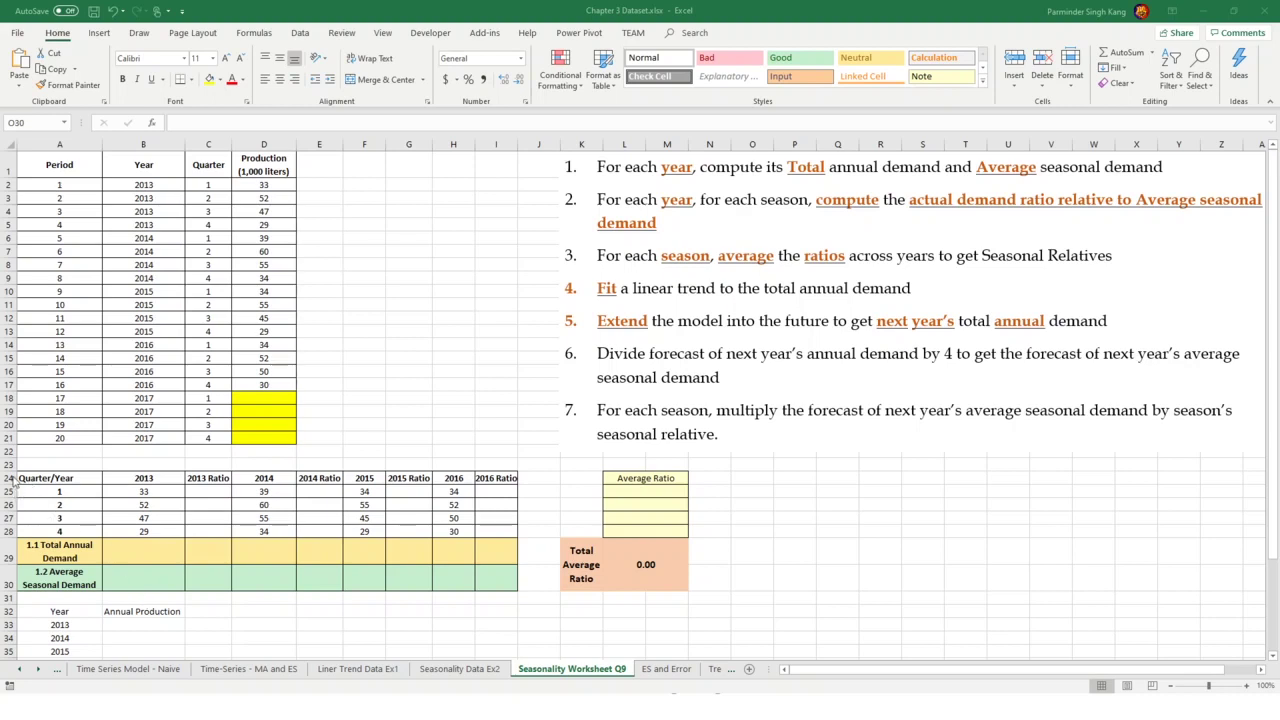
Highlight the A24:I30 quarterly summary table and ink-mark step 1 of the method
click(38, 478)
drag(38, 478, 480, 581)
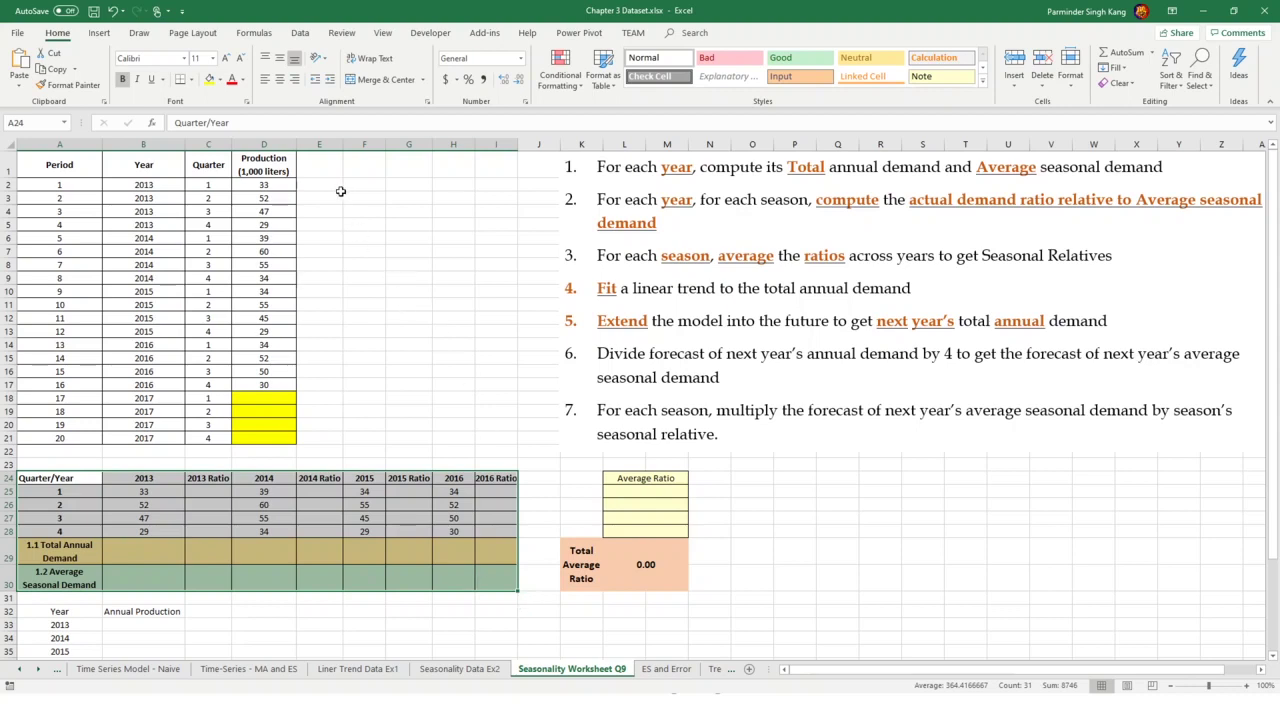
drag(325, 186, 490, 387)
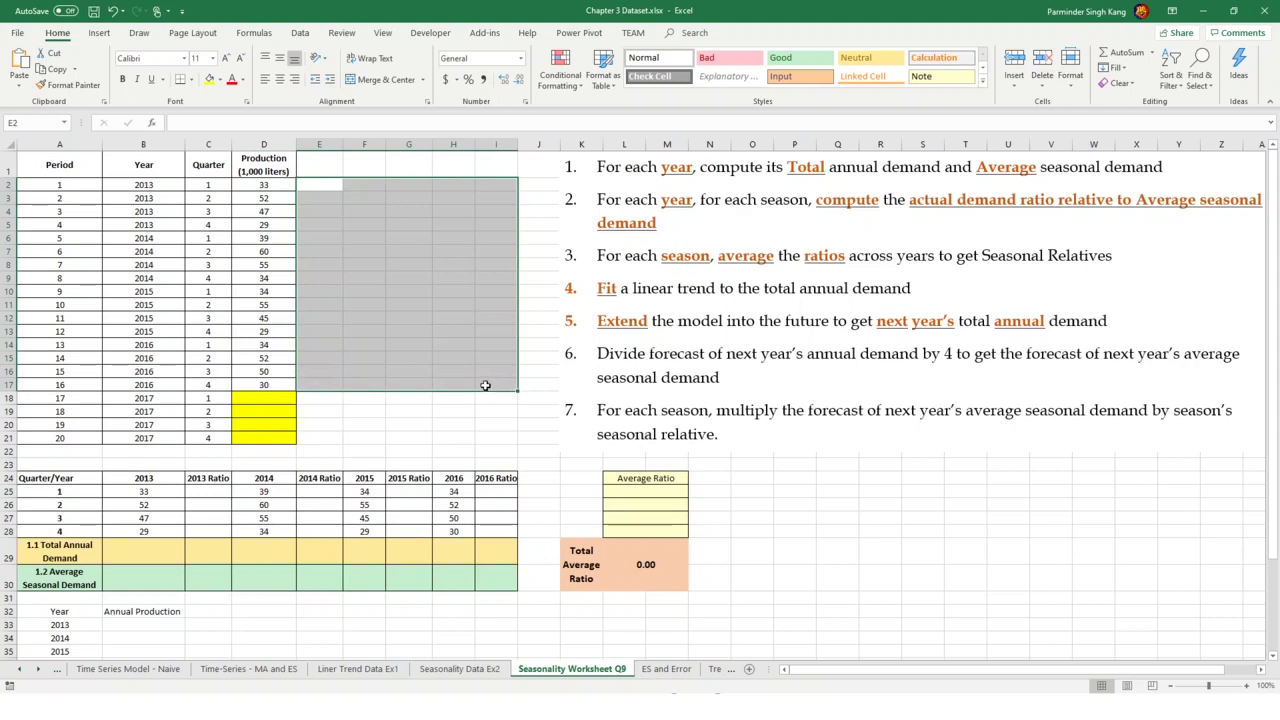
drag(38, 480, 495, 582)
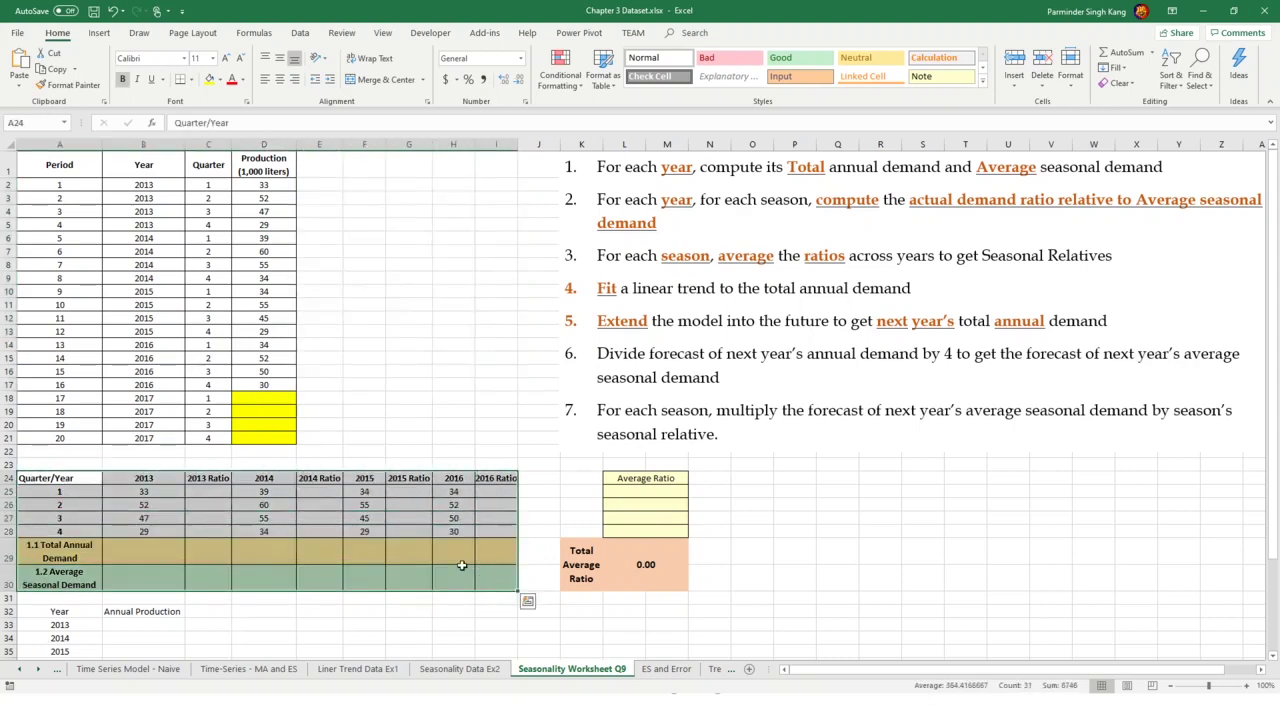
click(441, 376)
drag(556, 162, 592, 166)
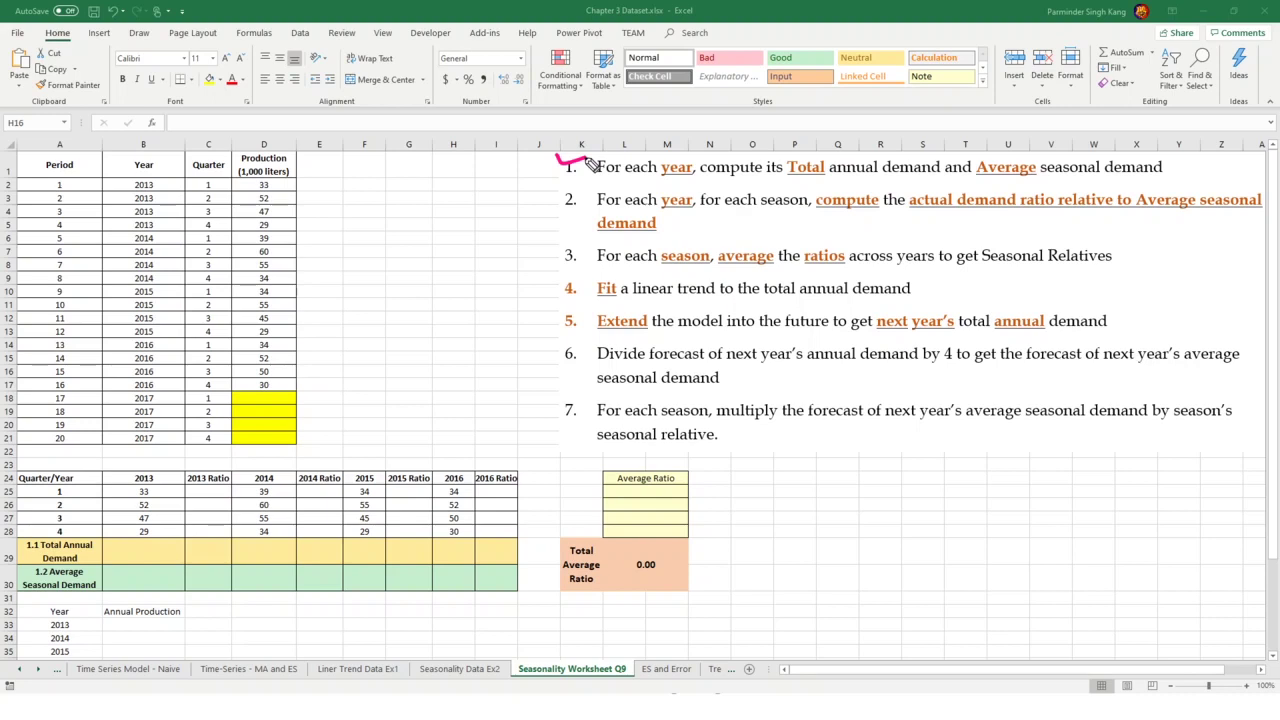
Tick the 2013 and 2014 columns and enter =SUM(B25:B28) in B29 for 161
drag(114, 469, 130, 465)
drag(272, 461, 286, 458)
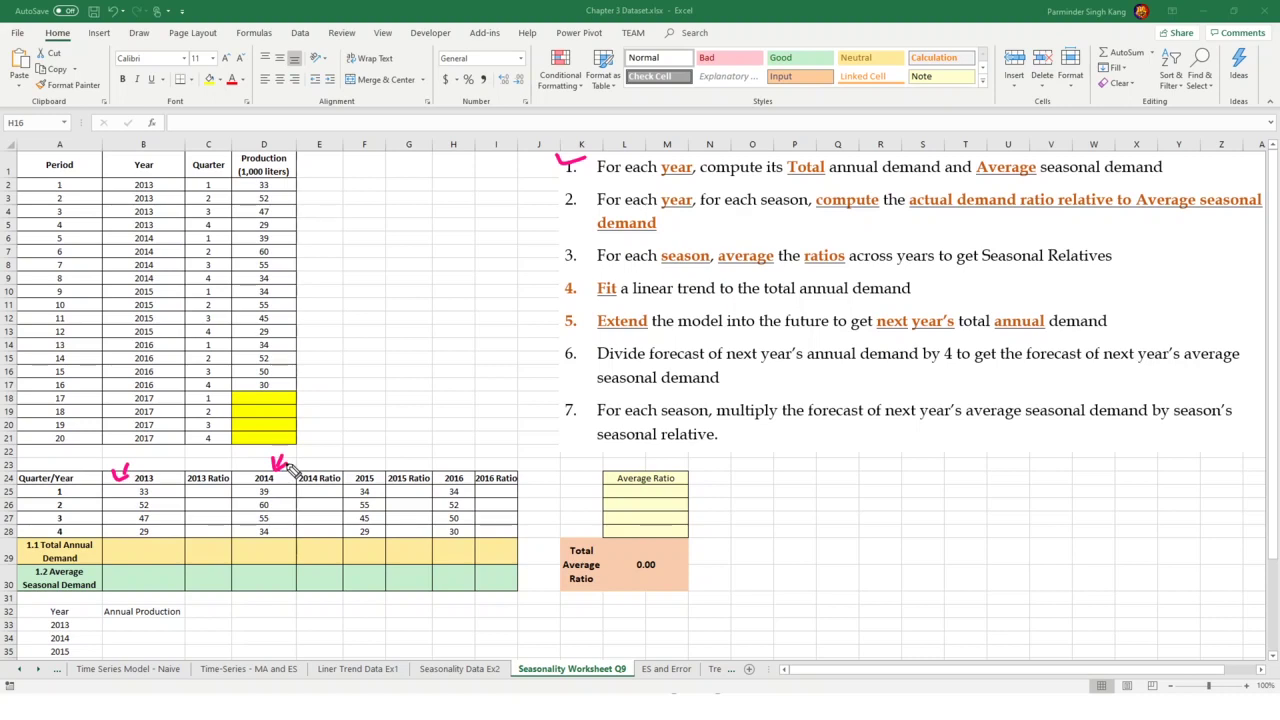
click(164, 545)
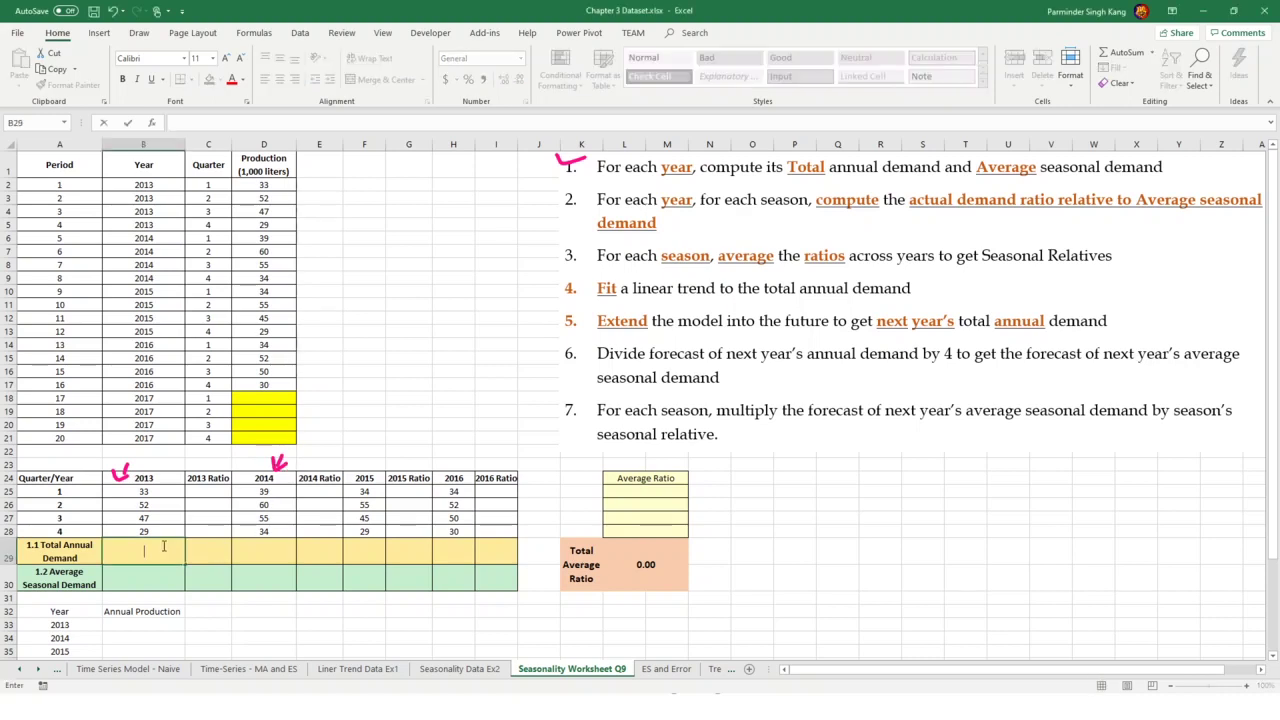
text(=sum()
drag(157, 494, 161, 530)
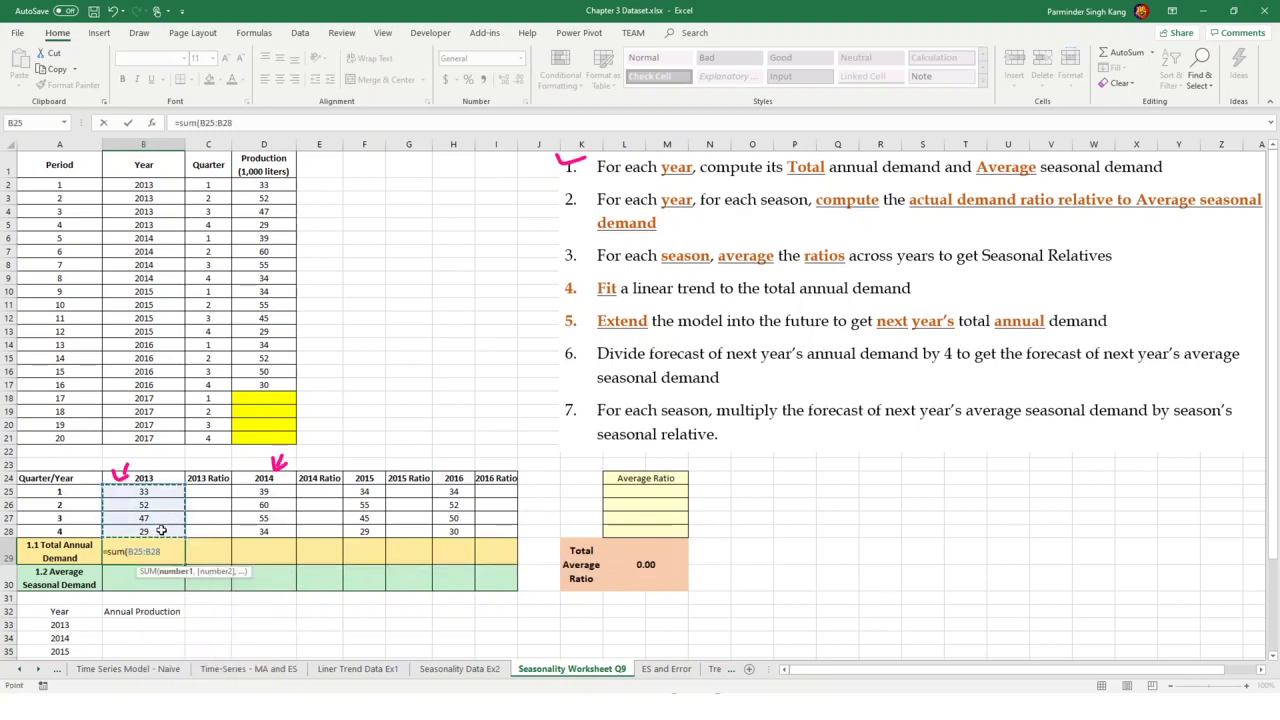
text())
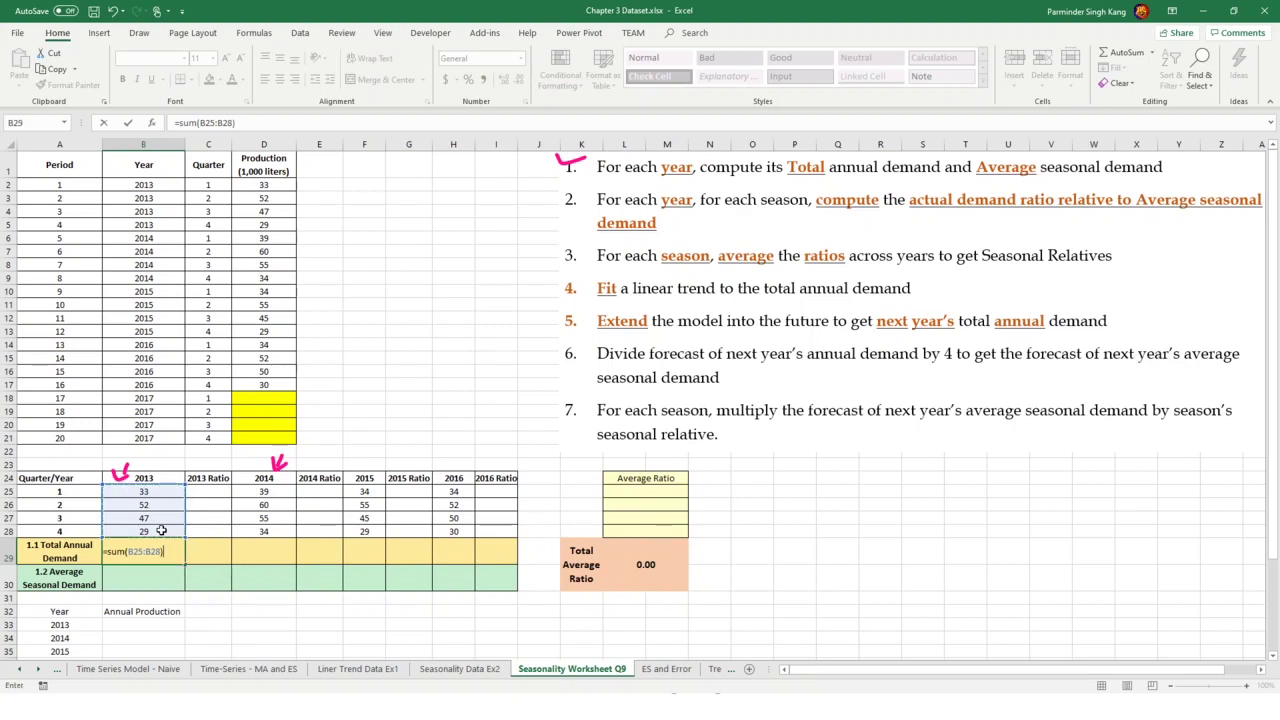
key(Tab)
Sum D25:D28 in D29 and copy that total formula into F29 and H29
click(248, 545)
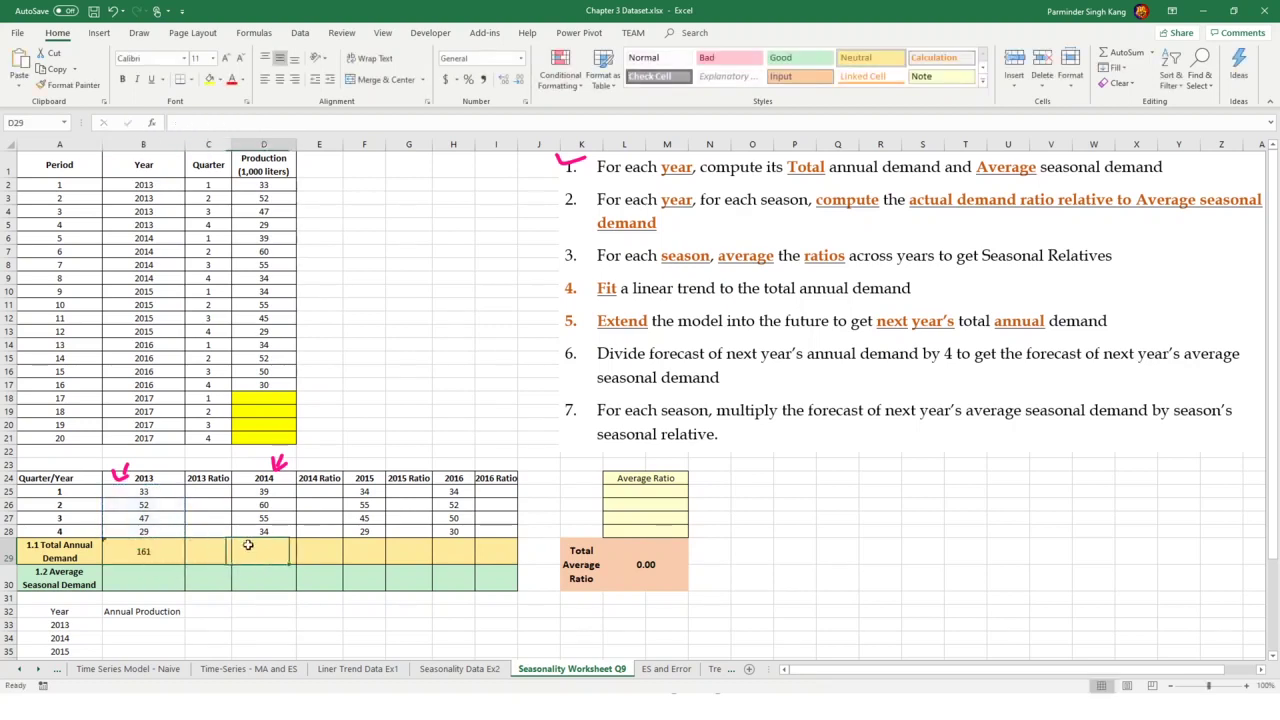
text(=sum()
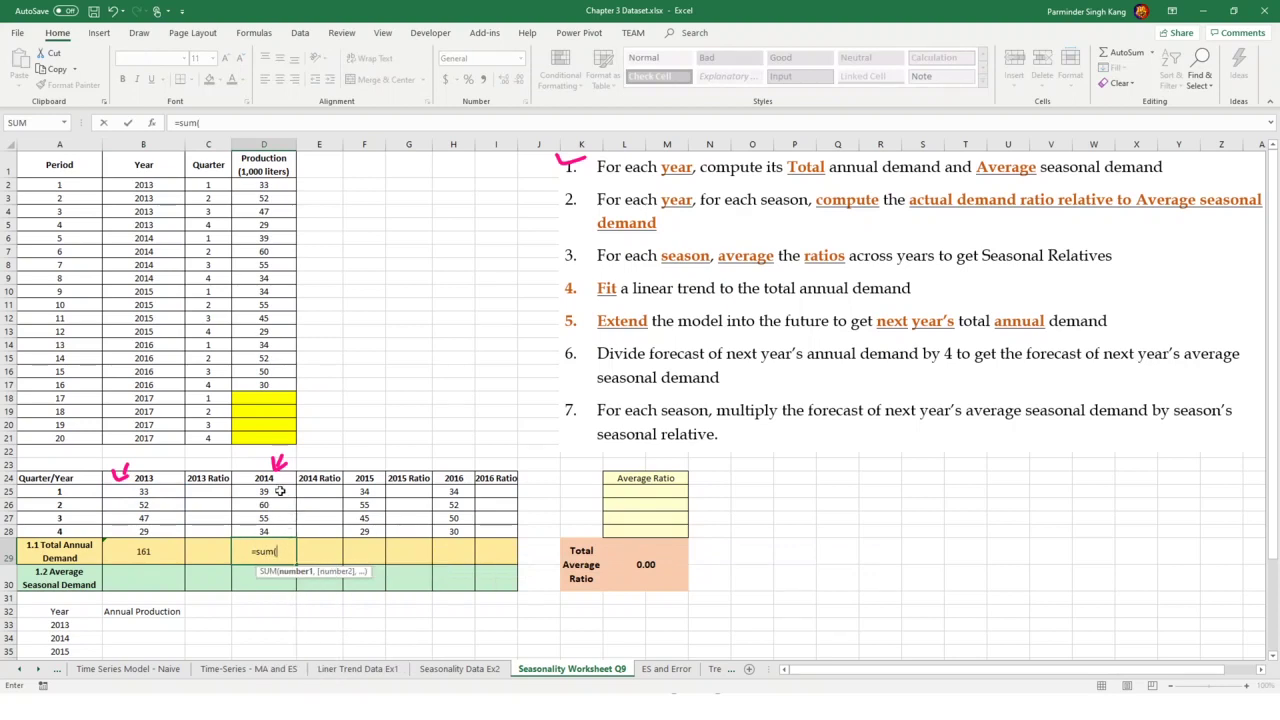
drag(280, 490, 282, 528)
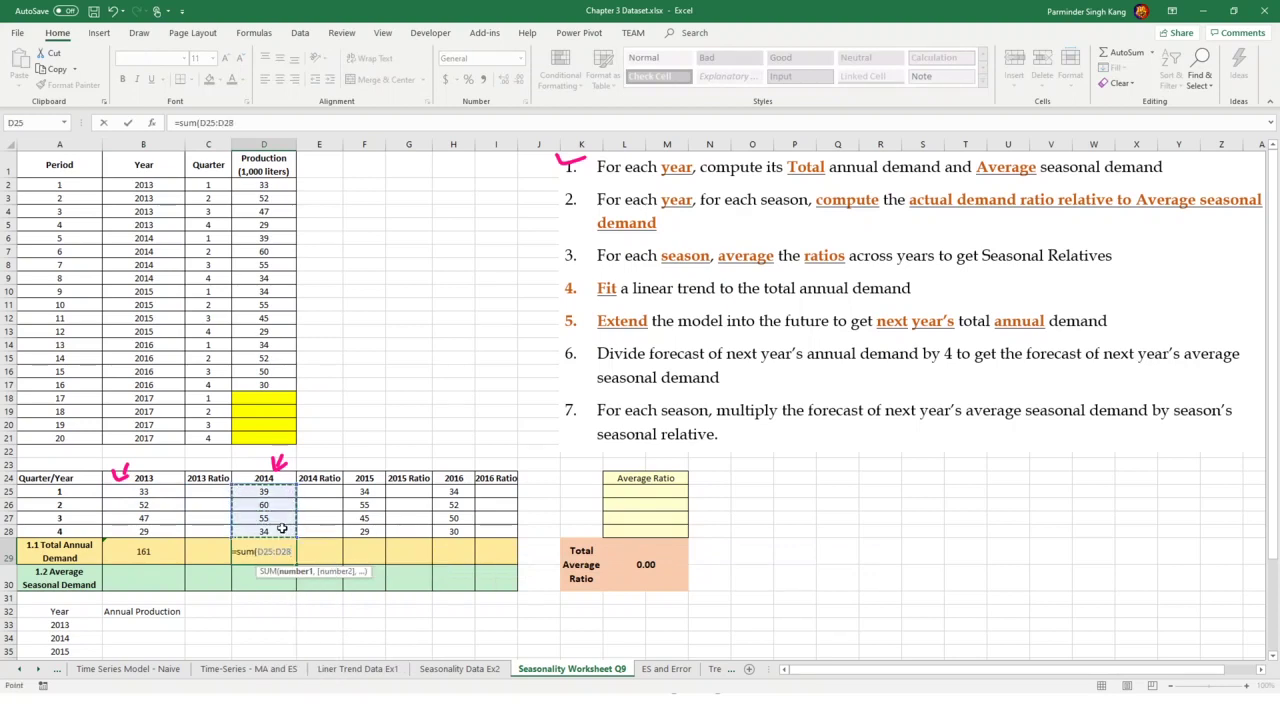
key(Tab)
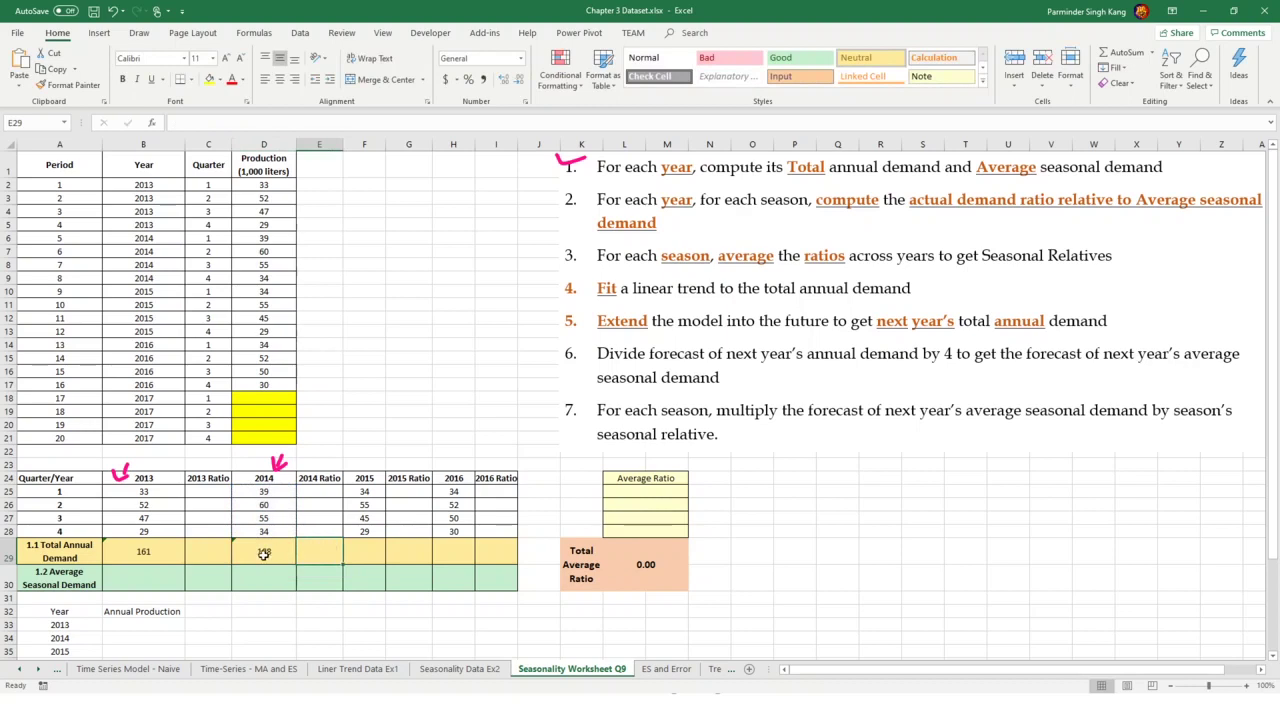
click(263, 553)
key(ctrl+c)
click(370, 552)
key(ctrl+v)
click(453, 552)
key(ctrl+v)
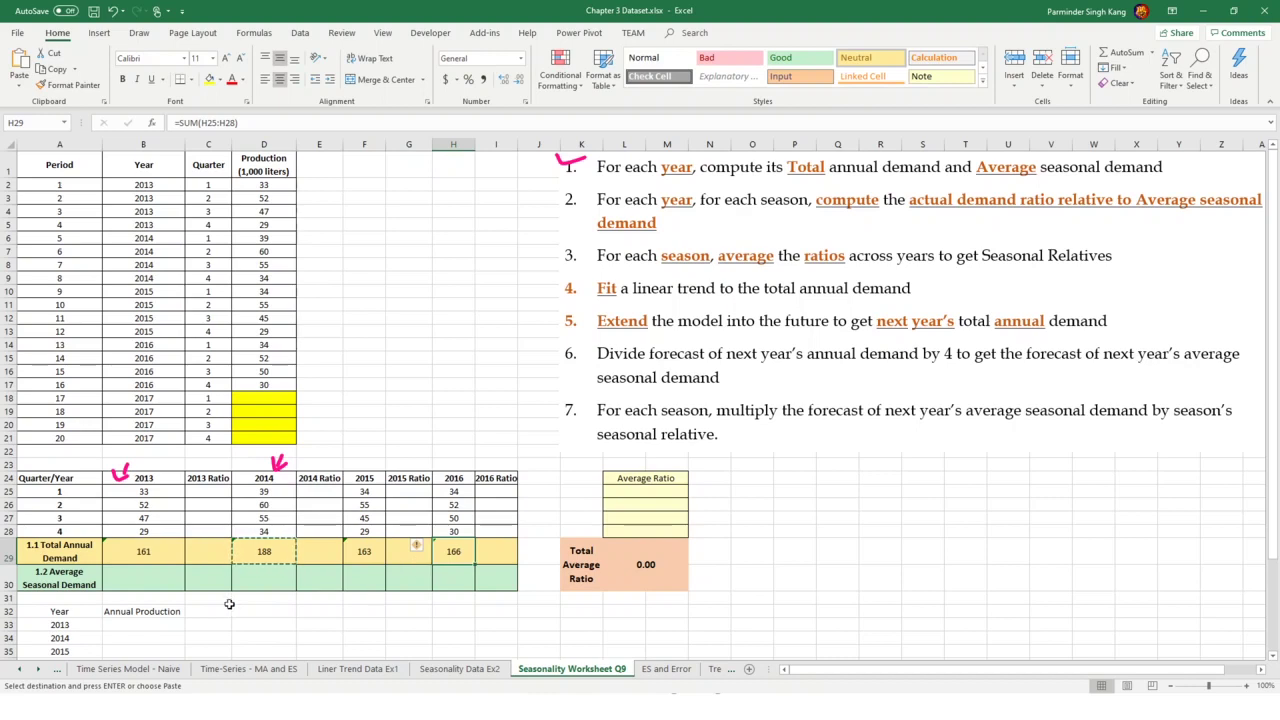
click(159, 596)
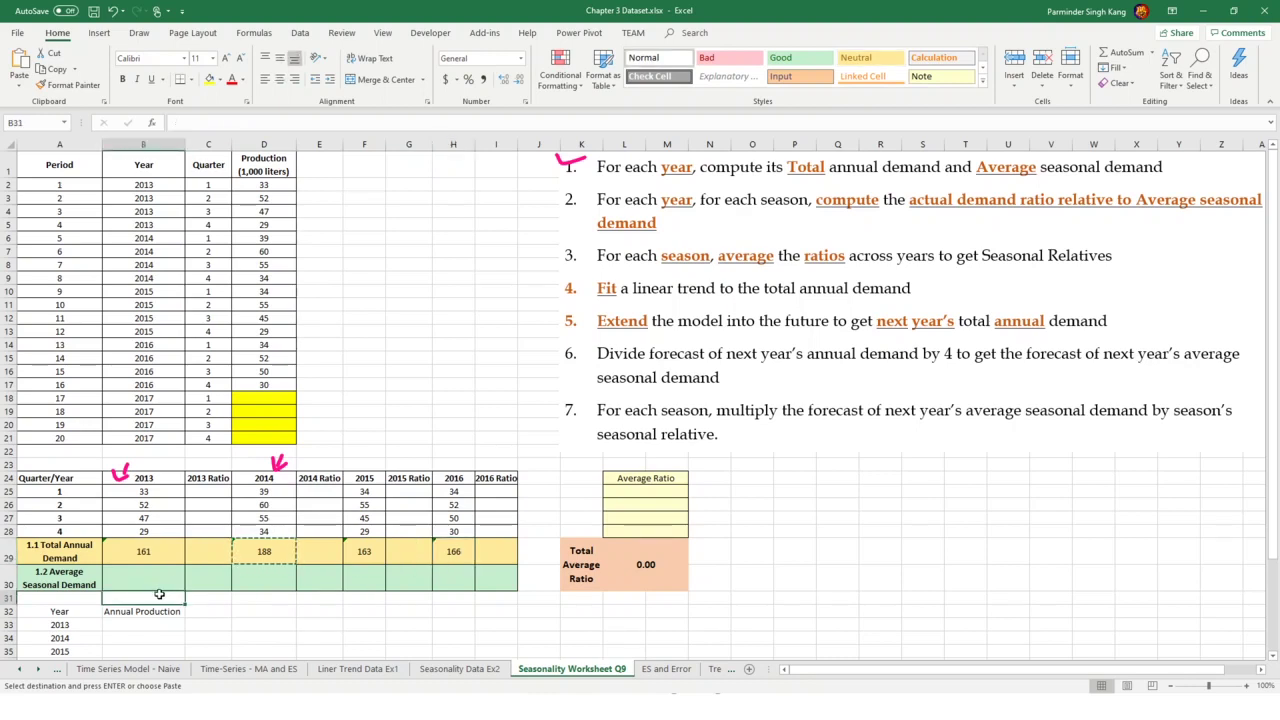
Enter =AVERAGE(B25:B28) in B30 for the 2013 average of 40.25
click(160, 582)
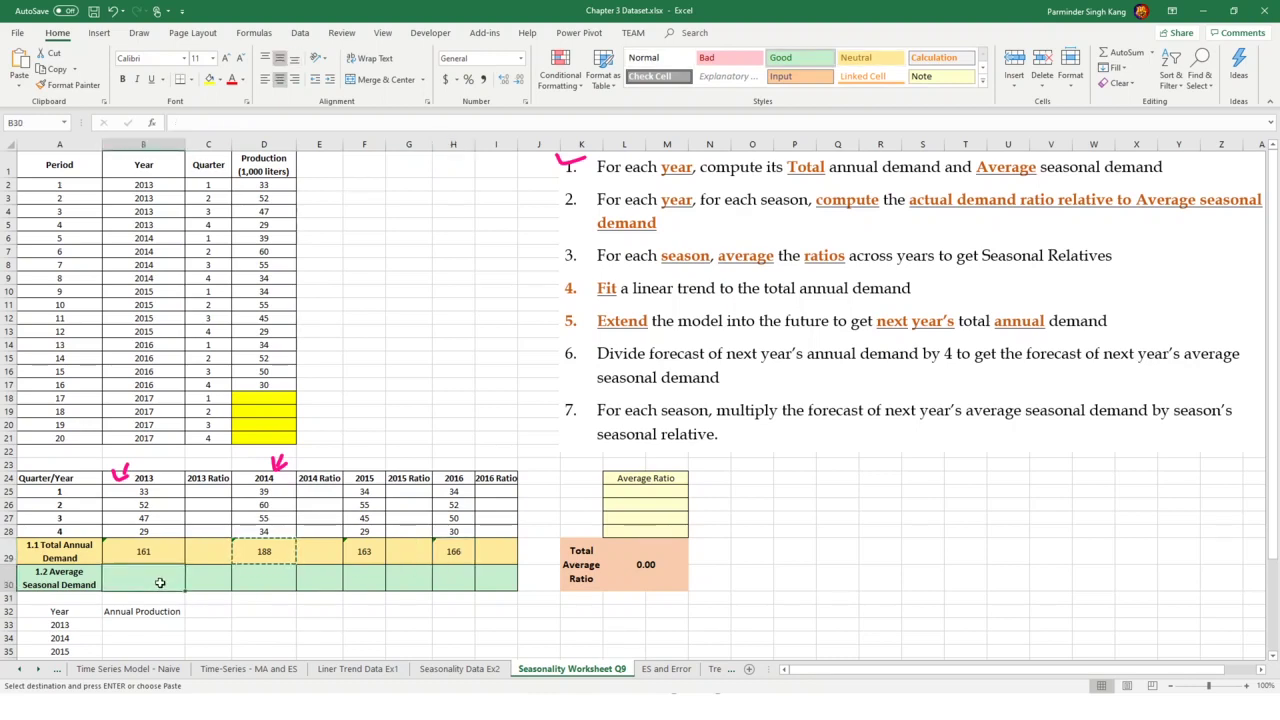
text(=)
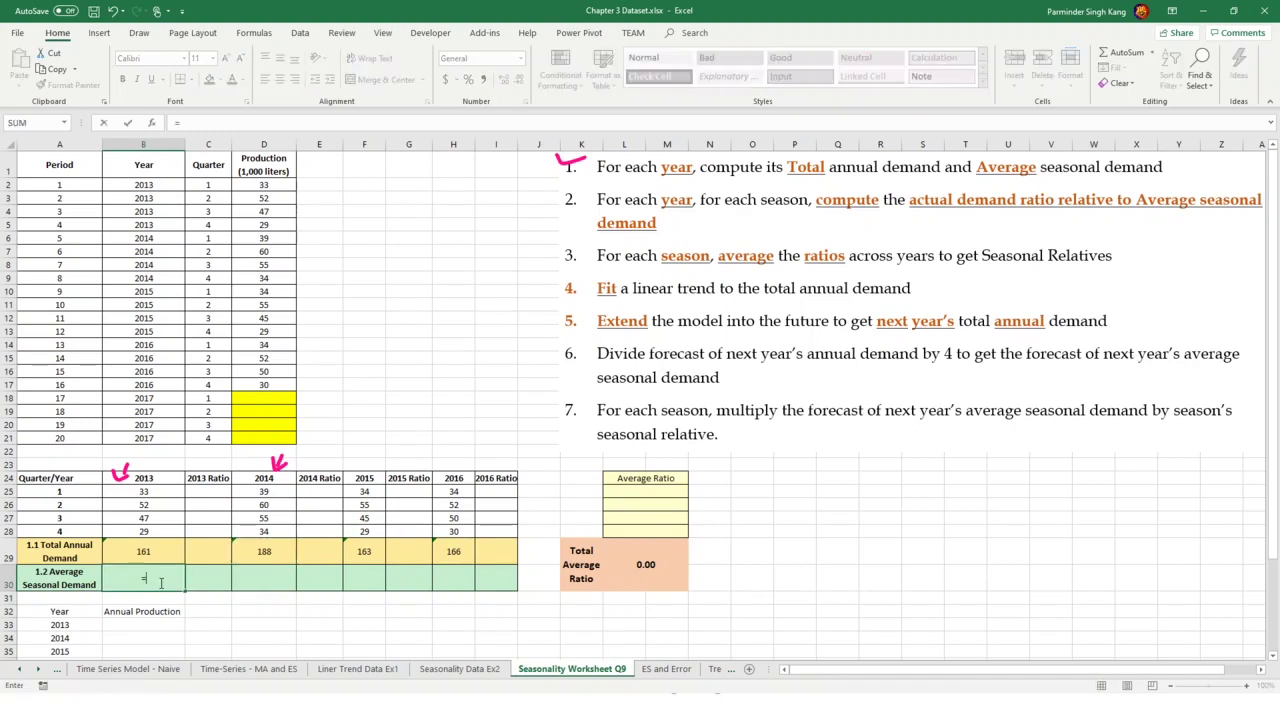
text(average()
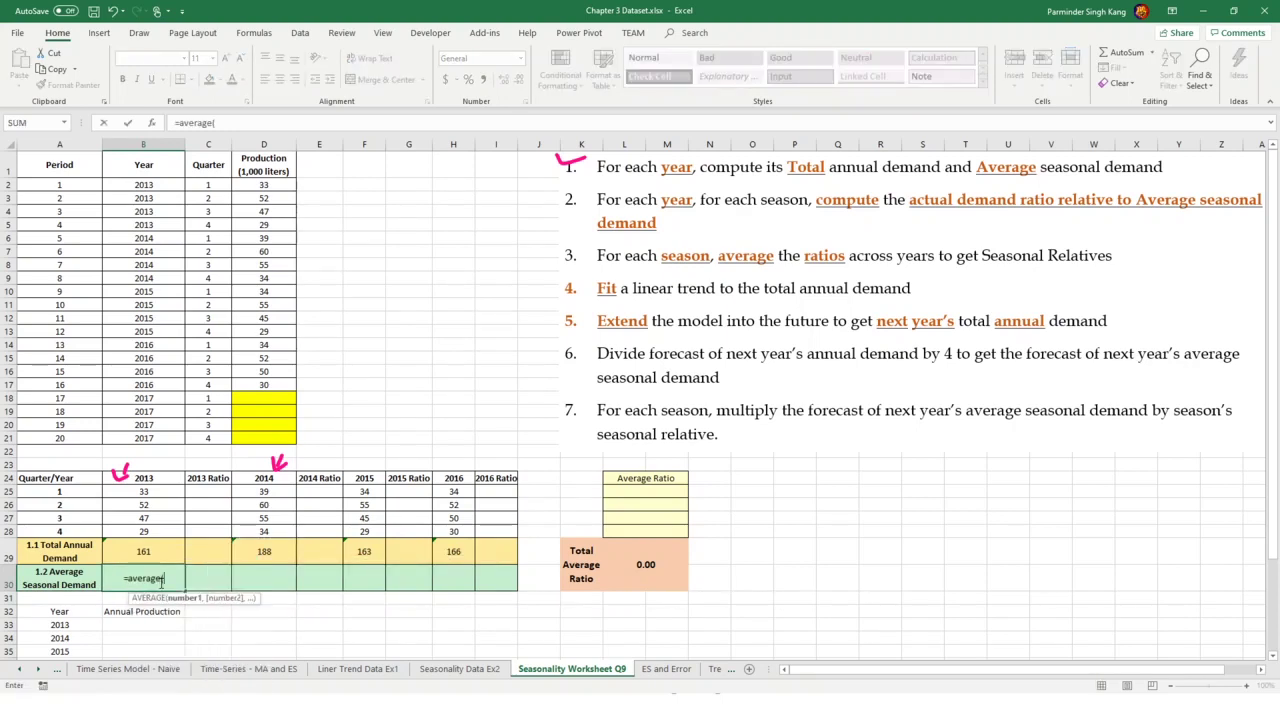
drag(150, 491, 170, 531)
key(Return)
click(141, 584)
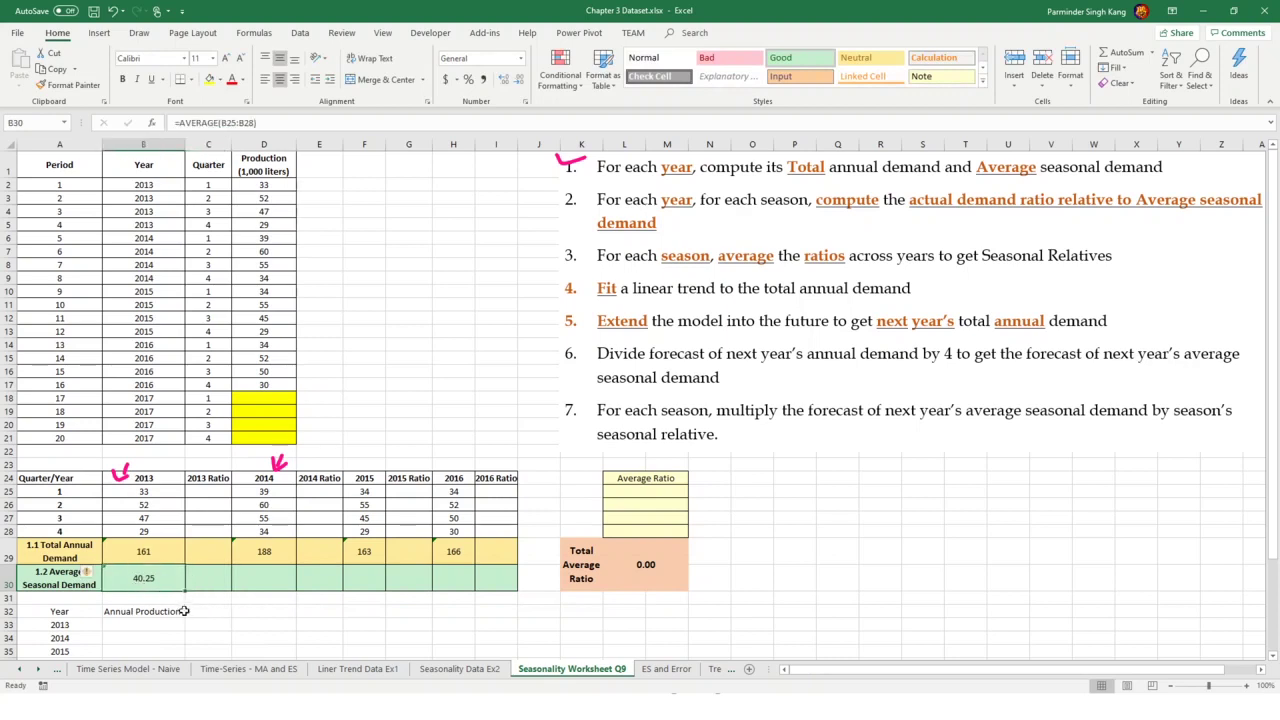
key(ctrl+c)
key(Escape)
Average D25:D28 in D30 and paste that formula into F30 and H30
click(263, 583)
text(=average()
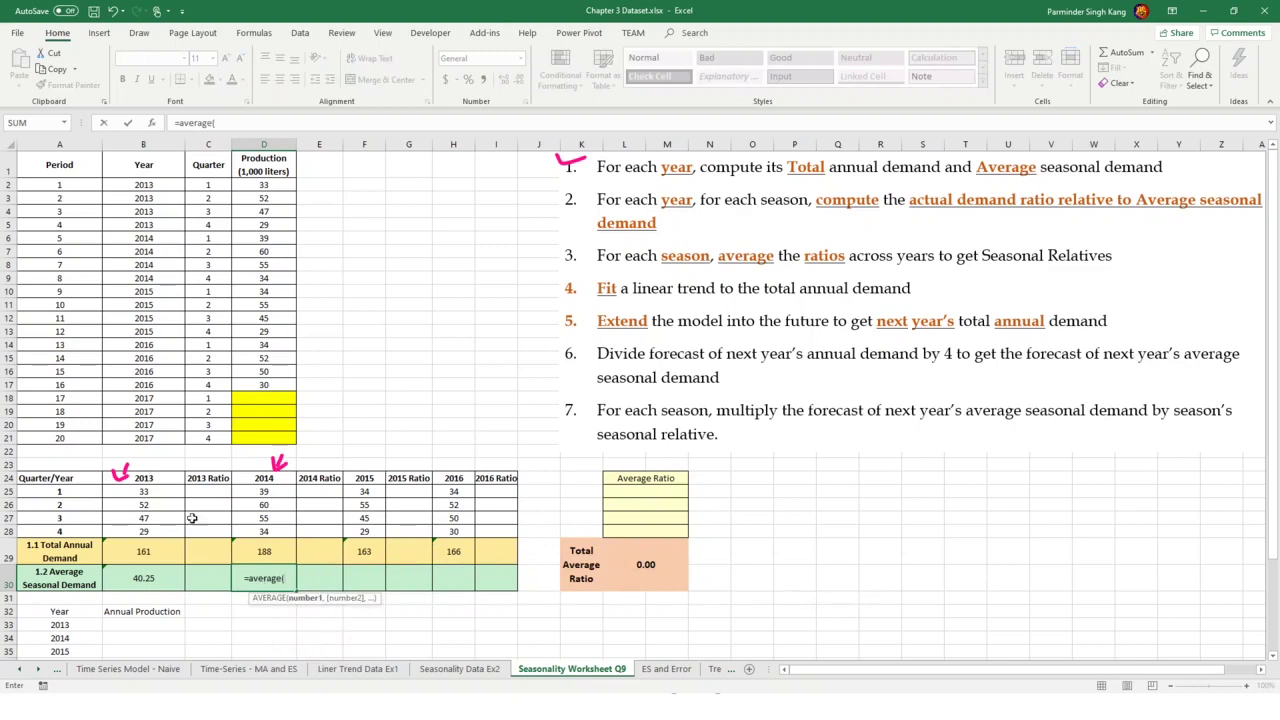
drag(258, 492, 262, 527)
key(Return)
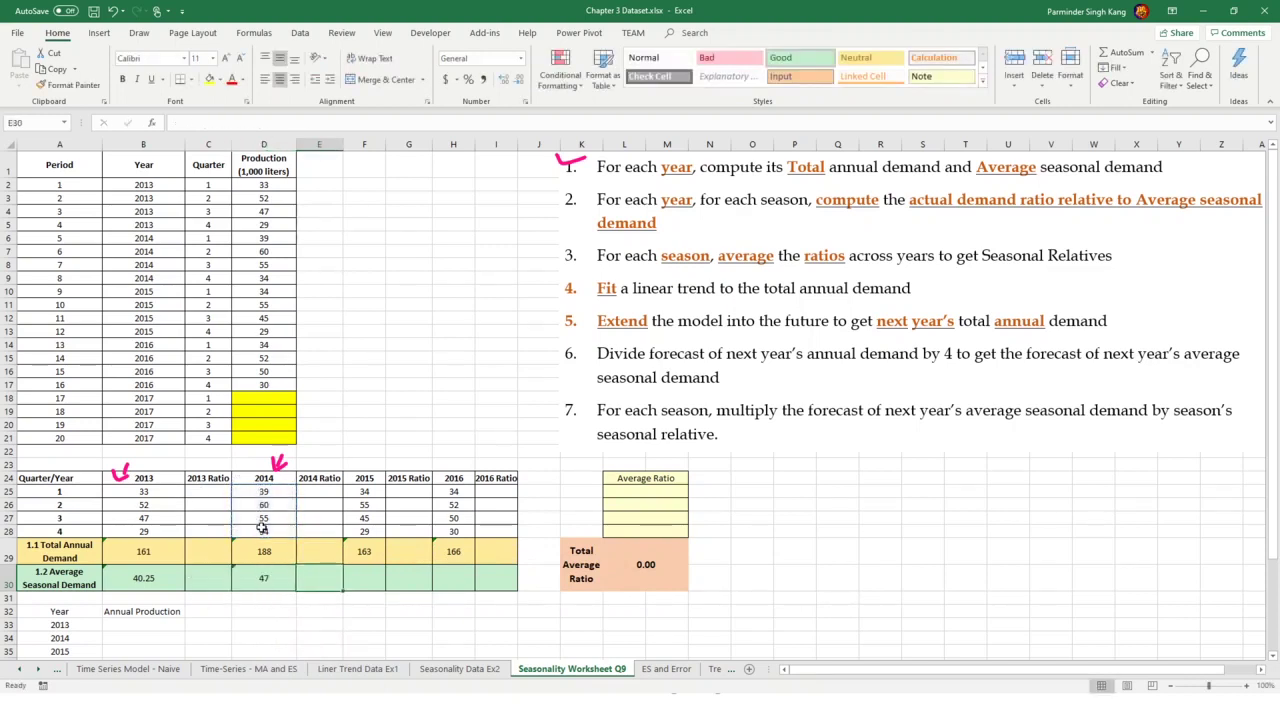
click(265, 585)
key(ctrl+c)
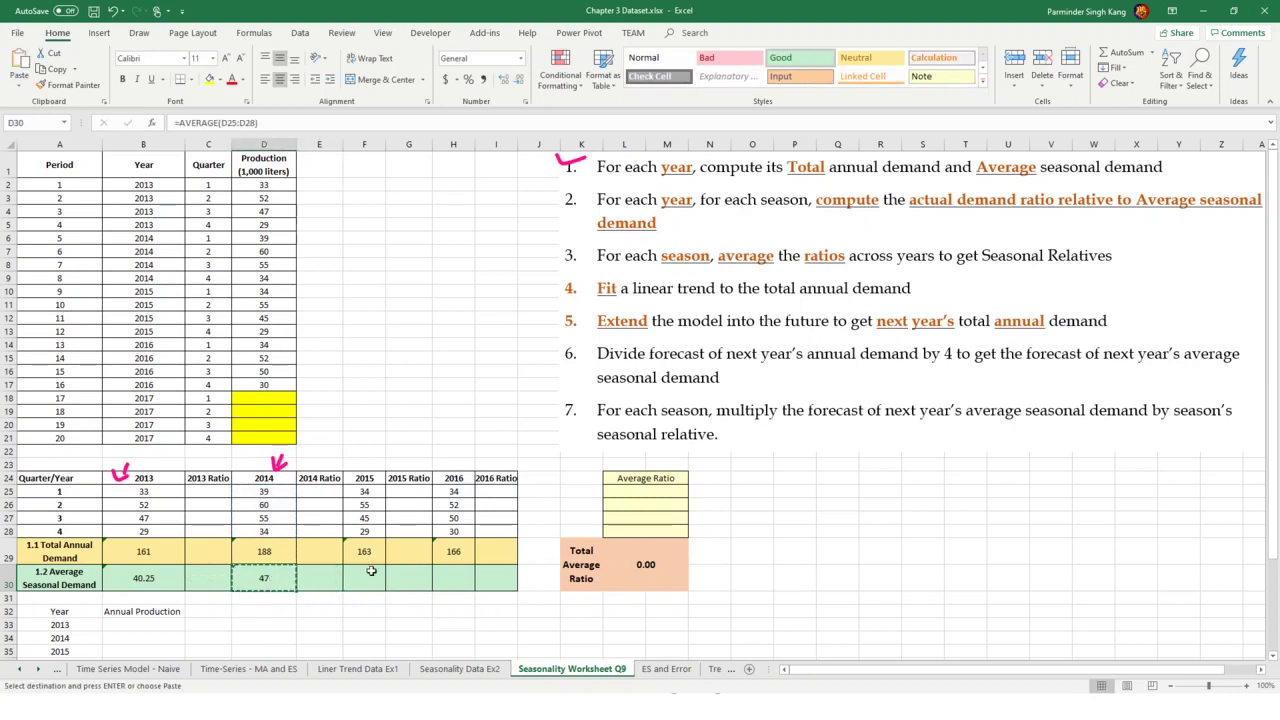
click(366, 578)
key(ctrl+v)
click(455, 580)
key(ctrl+v)
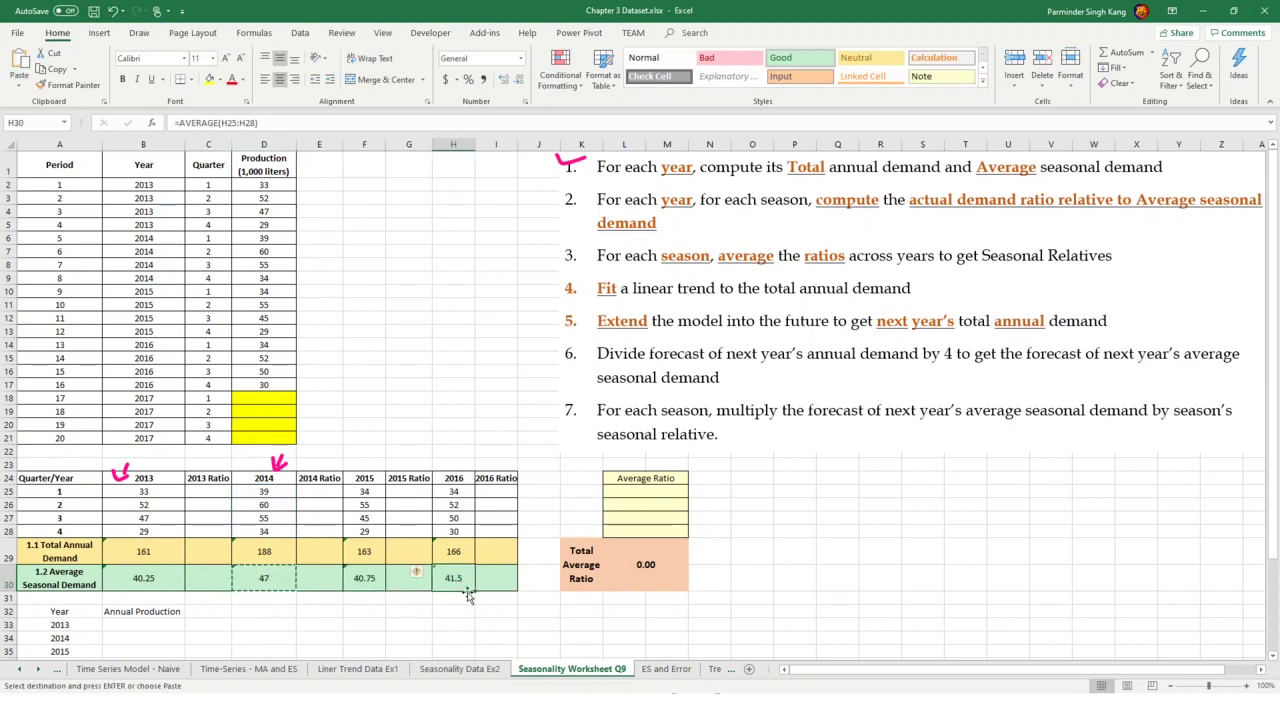
key(Escape)
click(228, 494)
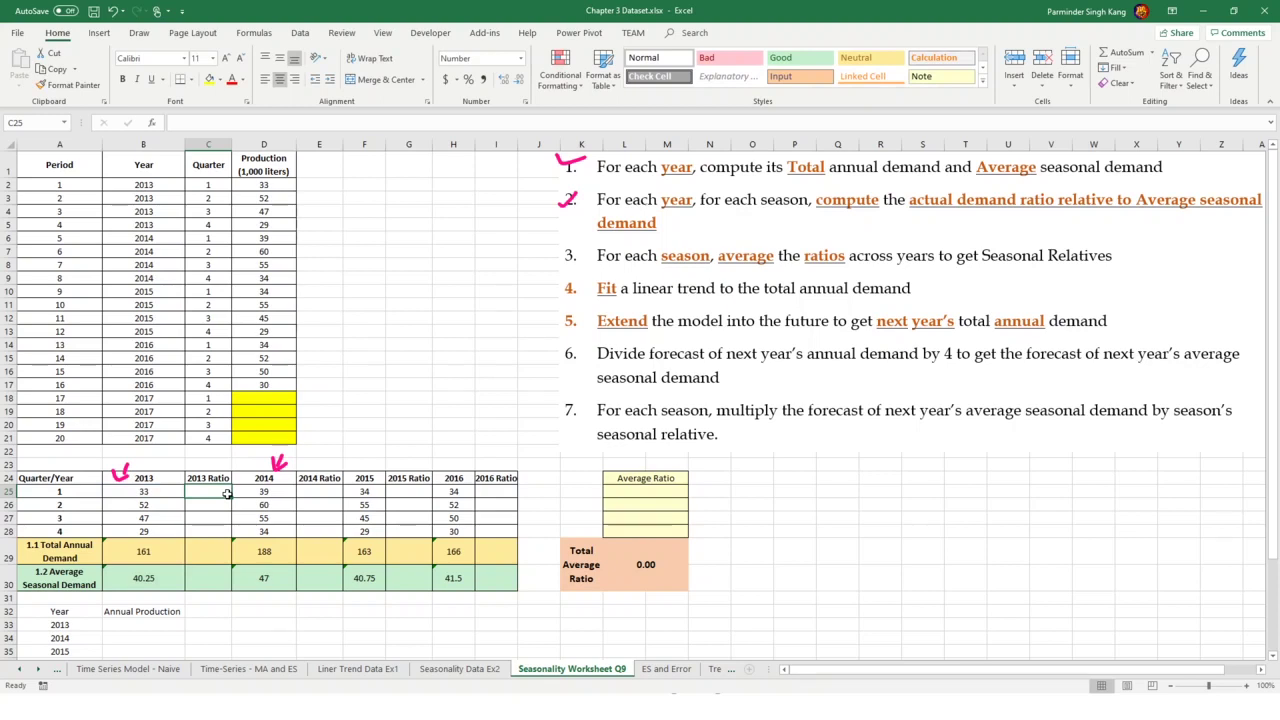
Enter =B25/$B$30 in C25 and fill the 2013 ratios down to C28
click(139, 492)
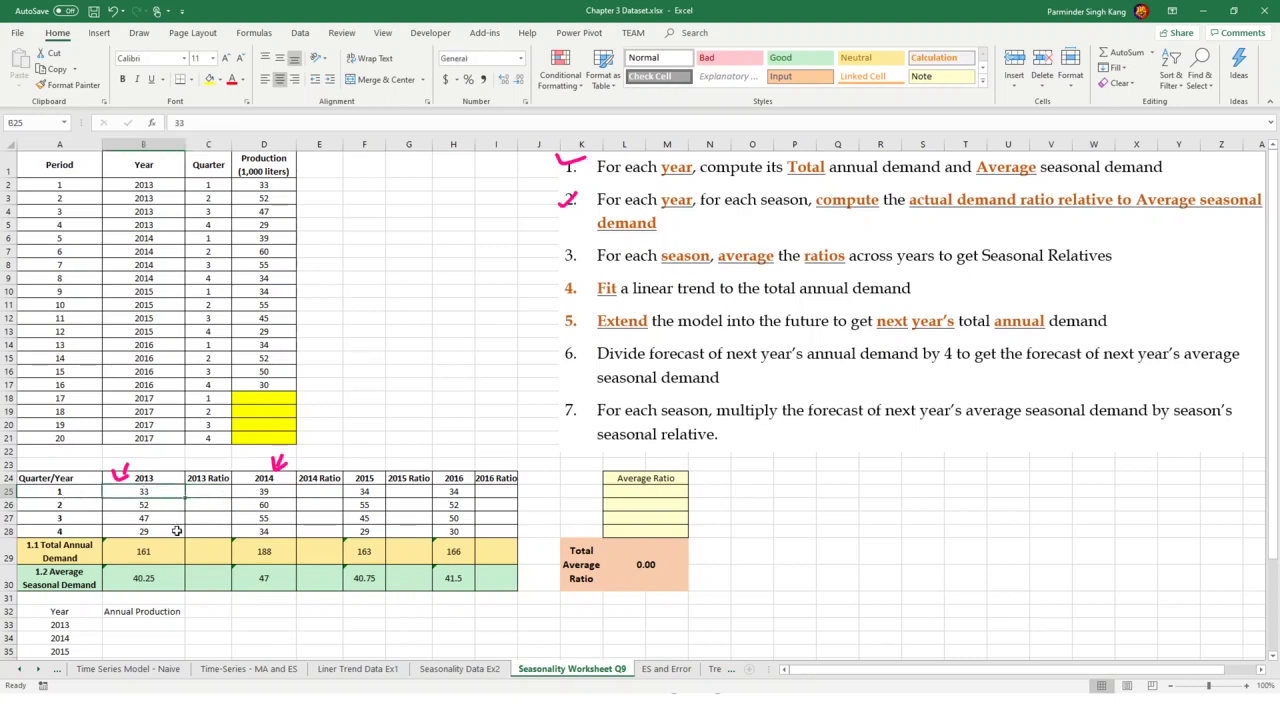
click(157, 582)
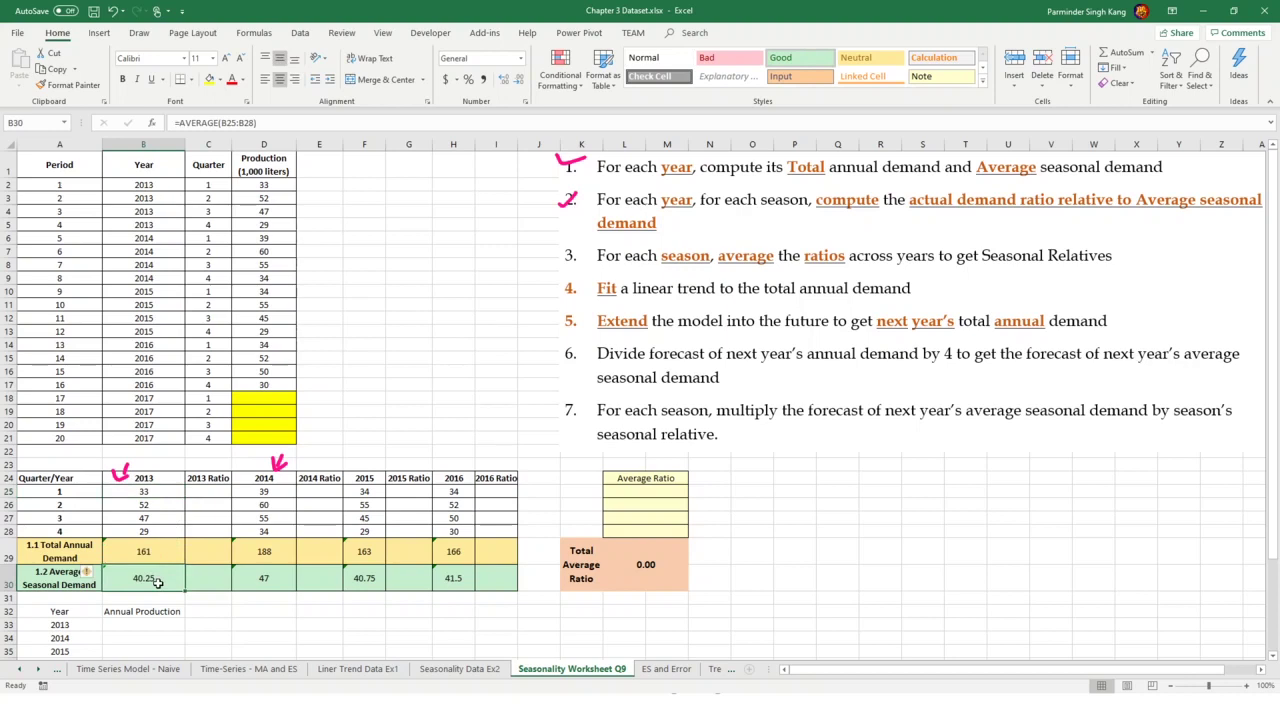
click(202, 492)
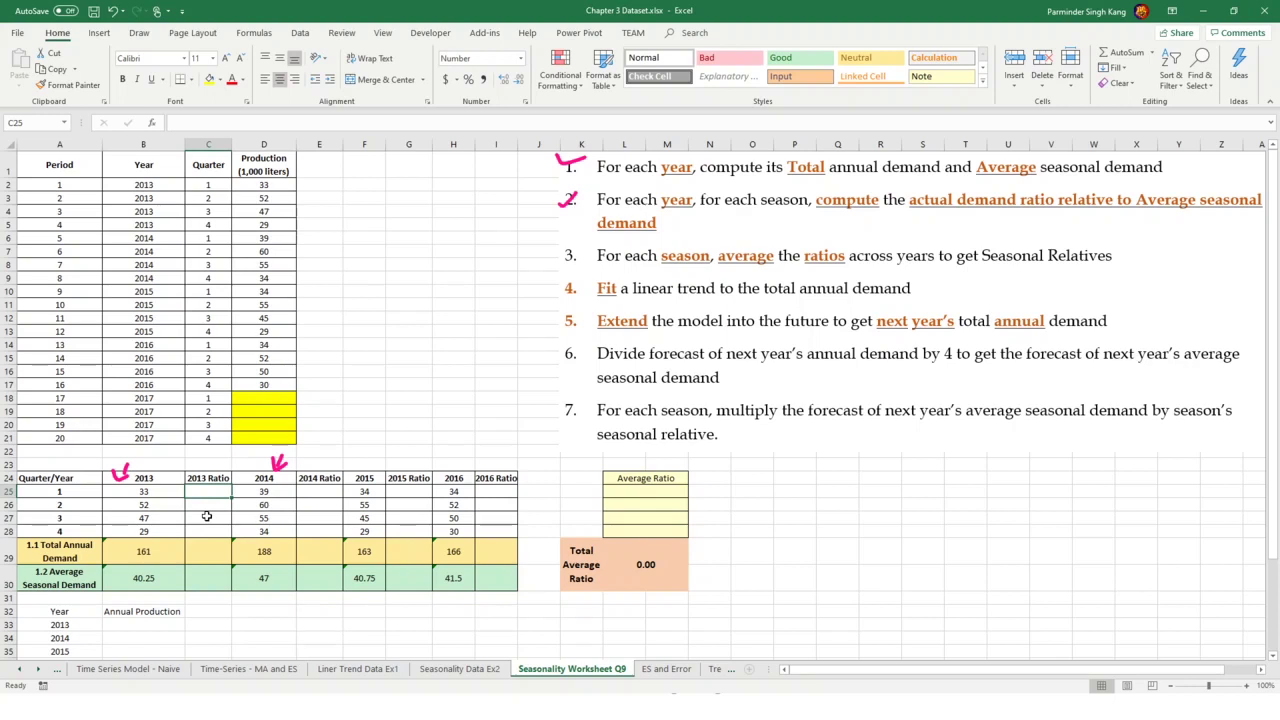
text(=)
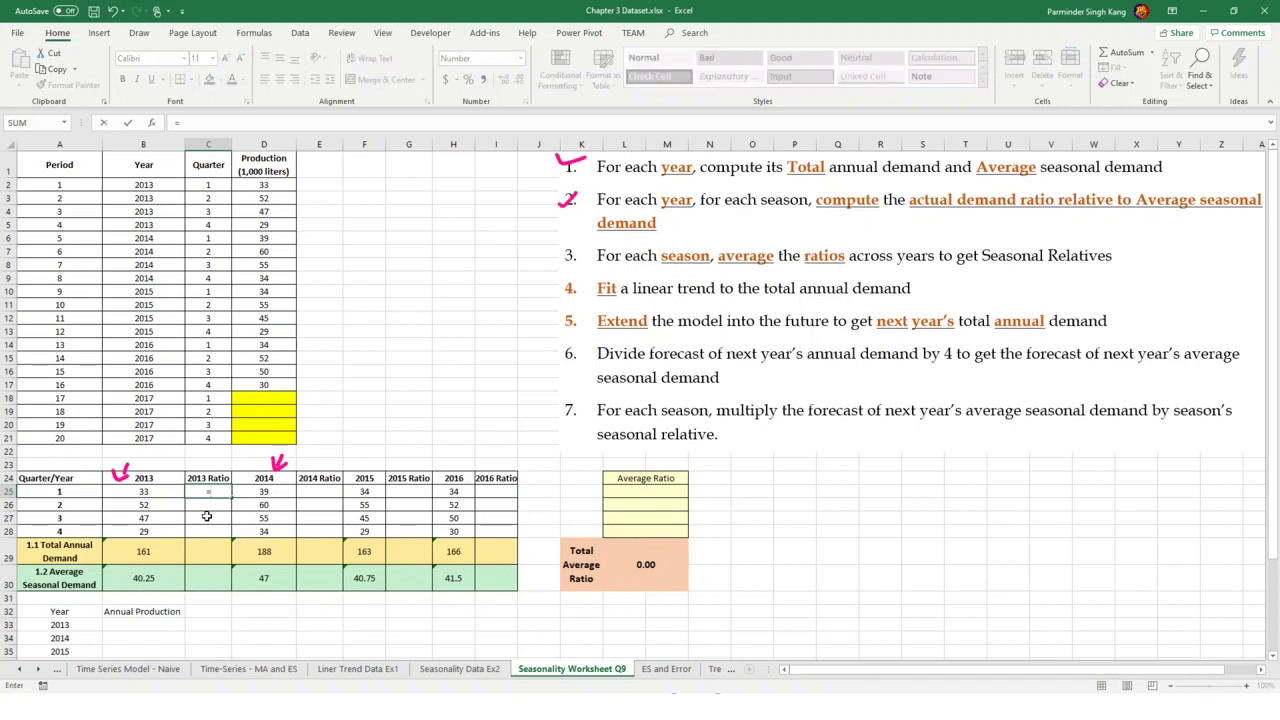
text(B)
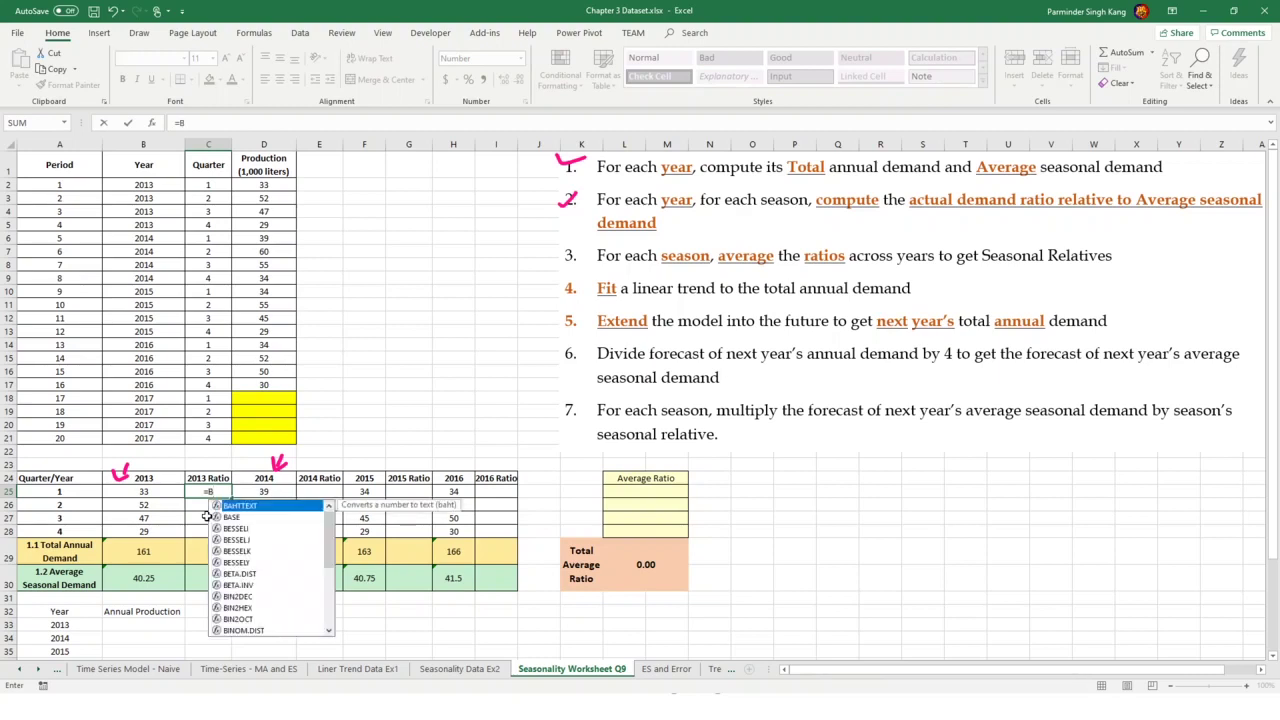
text(25)
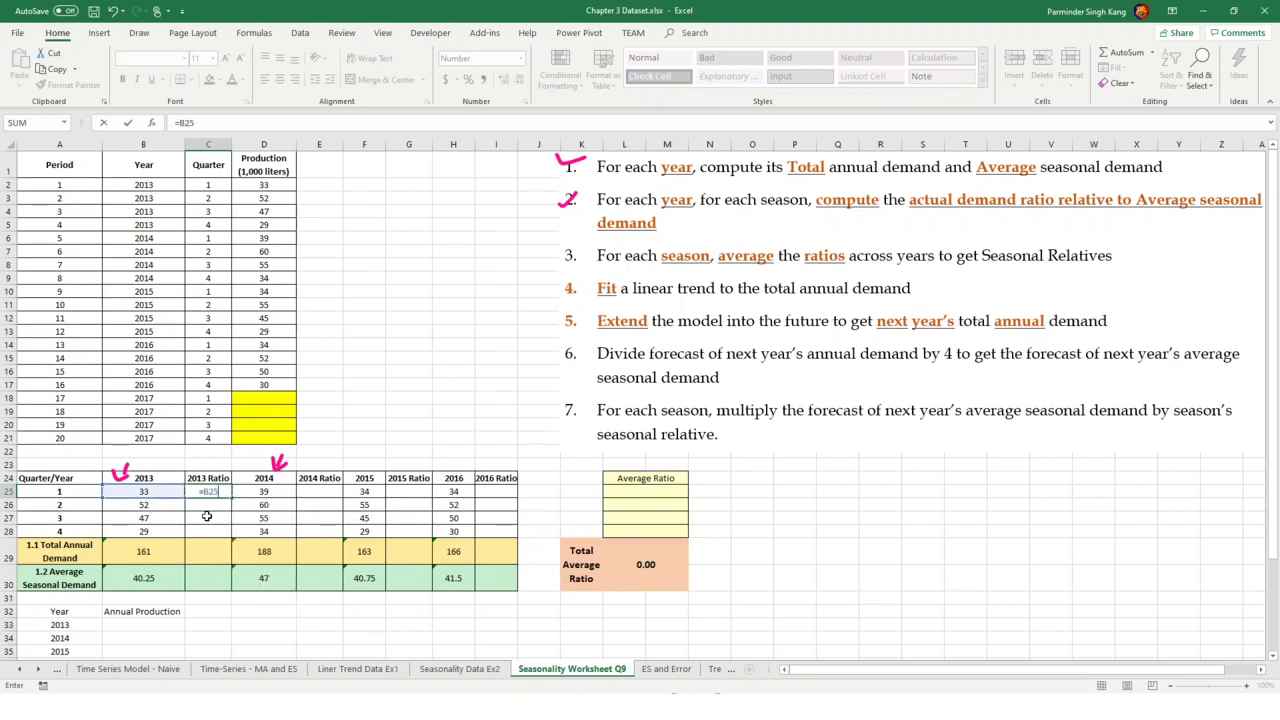
text(/$B$30)
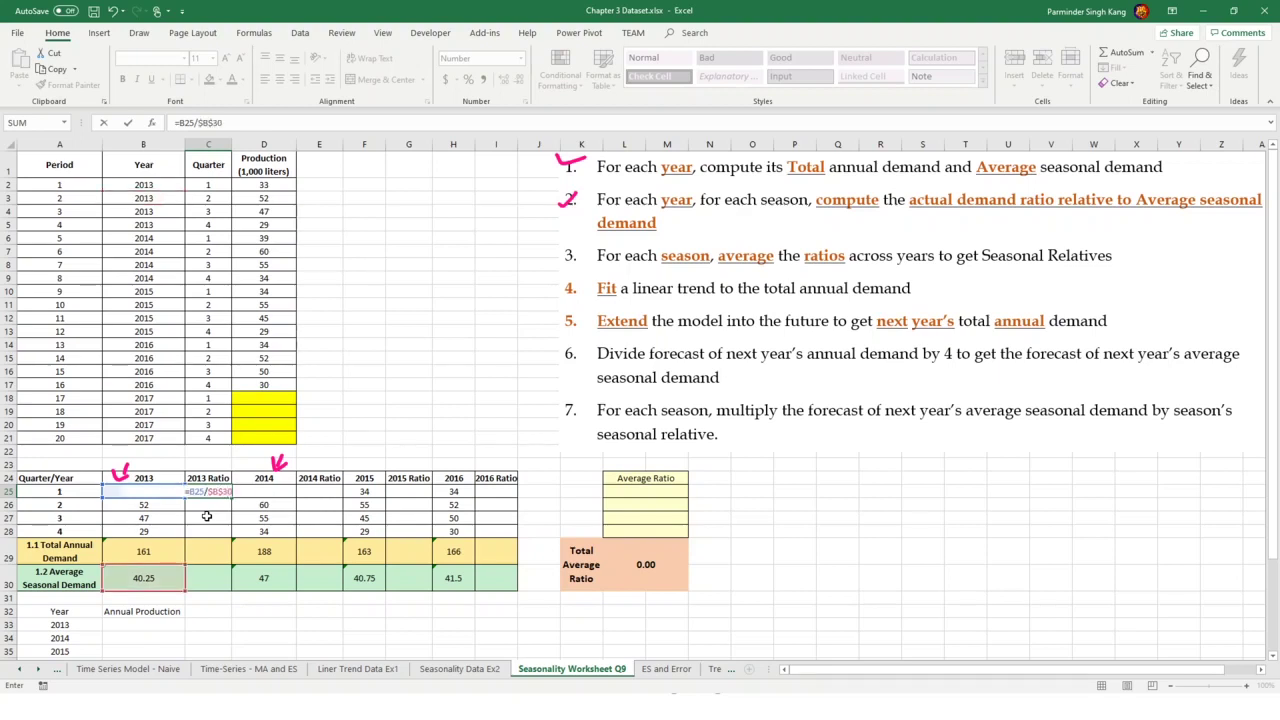
key(Return)
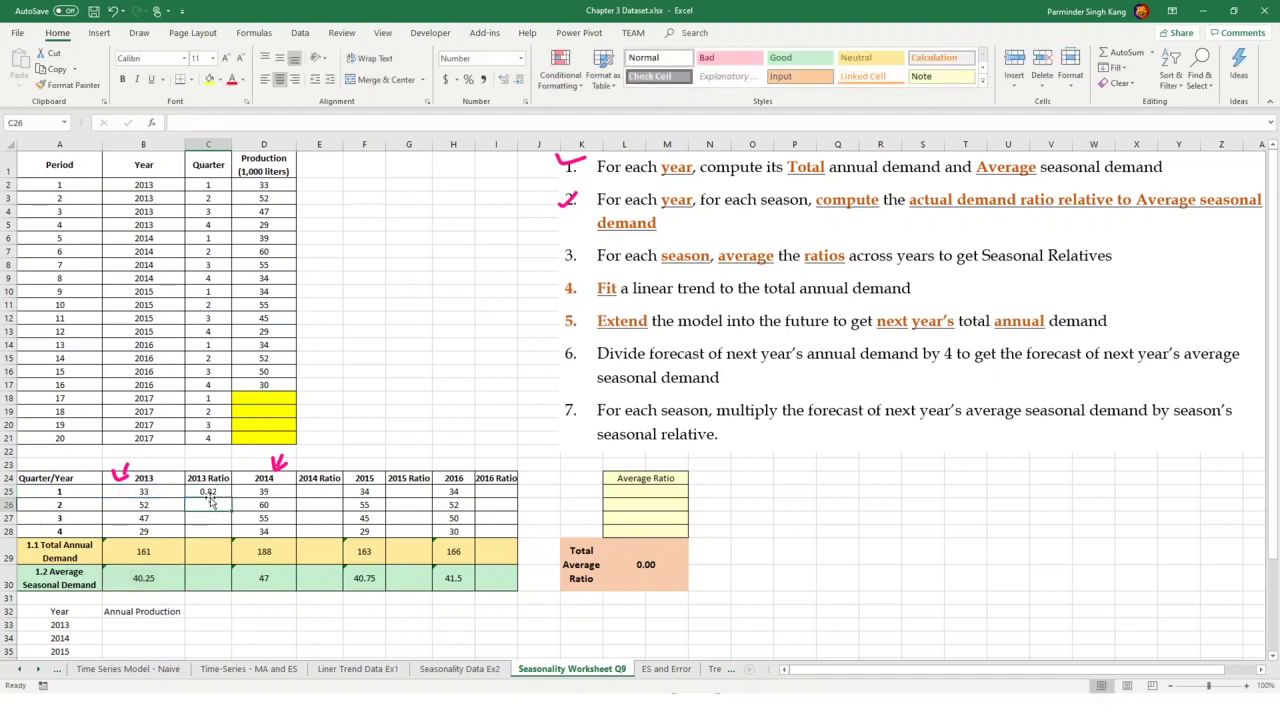
click(208, 491)
drag(232, 498, 232, 531)
click(213, 585)
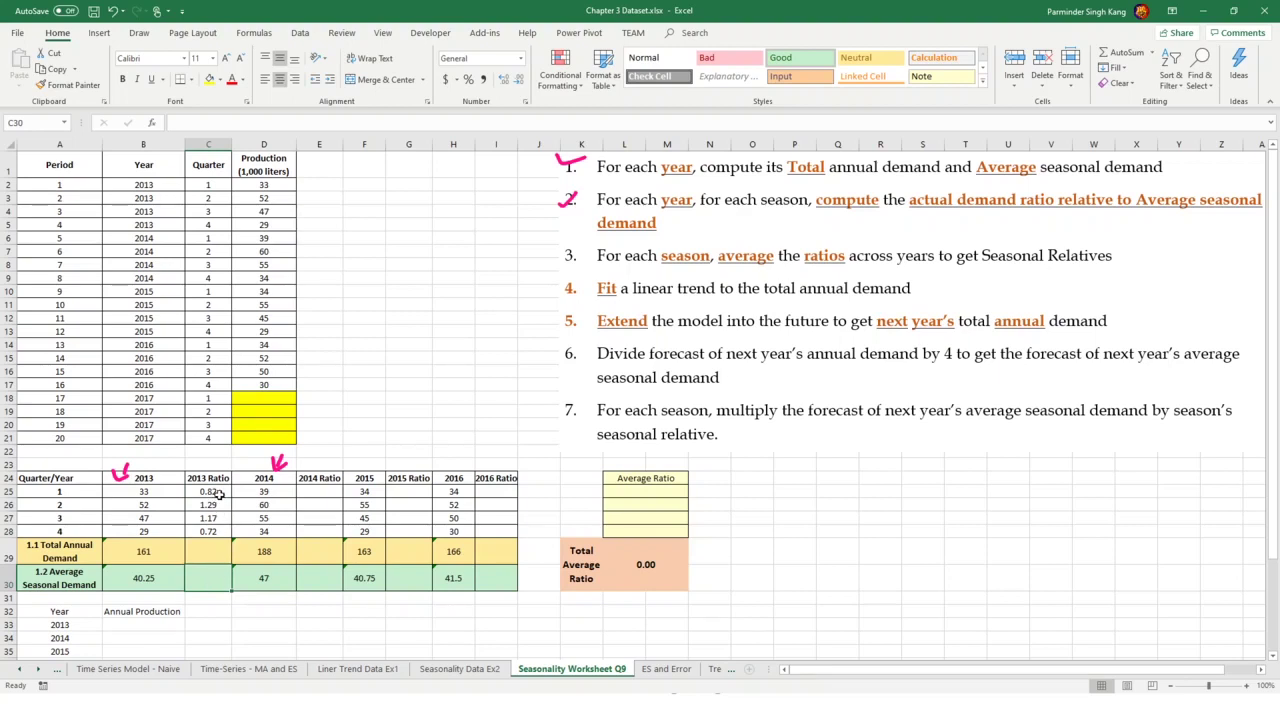
click(215, 493)
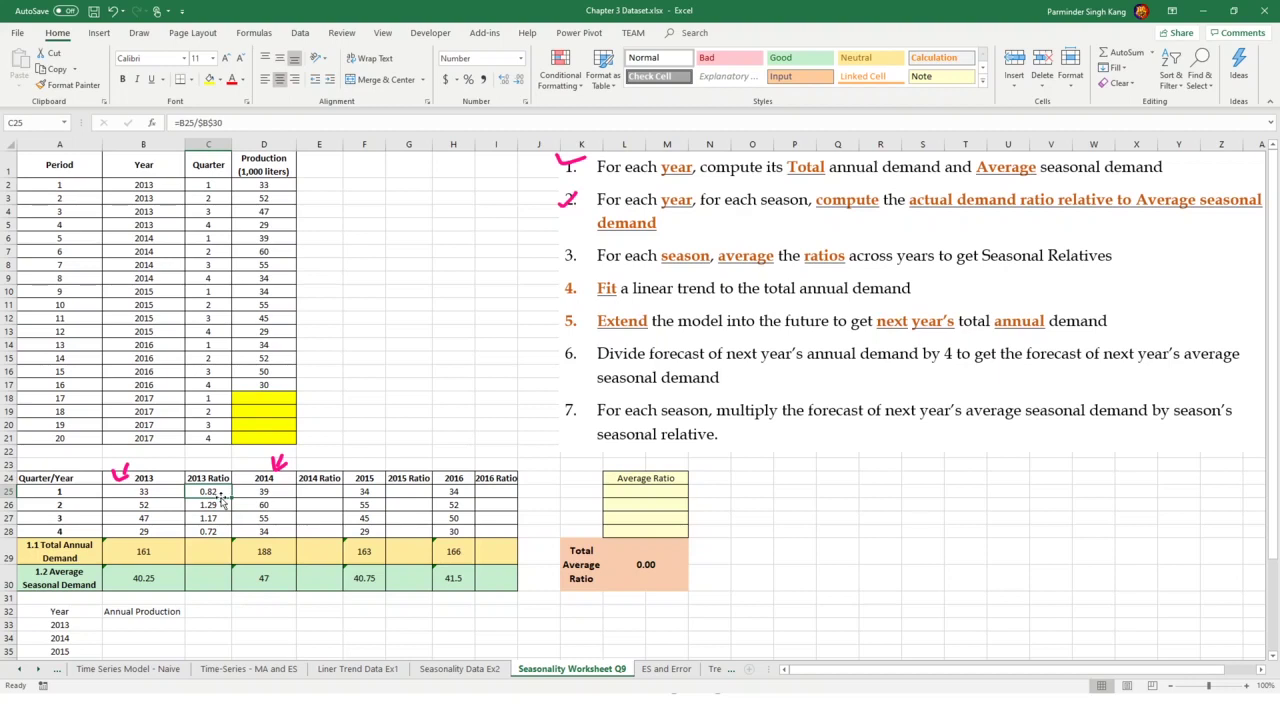
drag(216, 505, 217, 517)
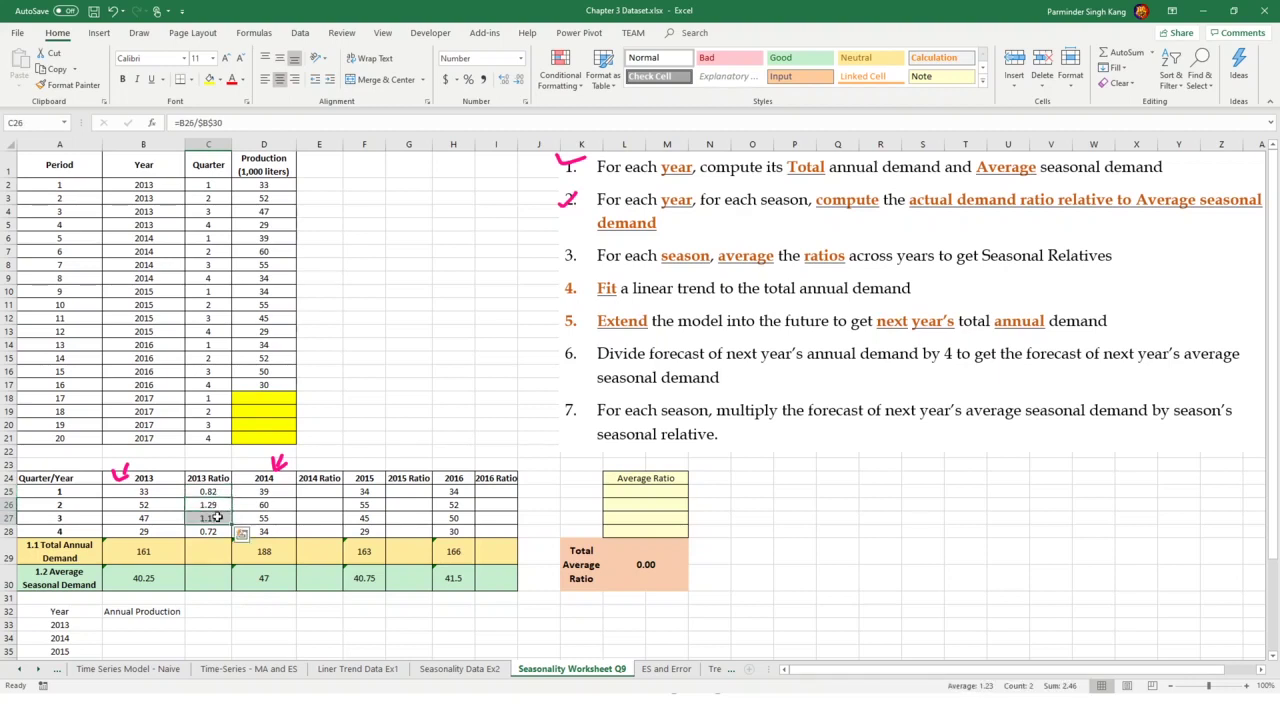
Enter =D25/$D$30 in E25 and fill the 2014 ratios down to quarter 4
click(319, 491)
text(=)
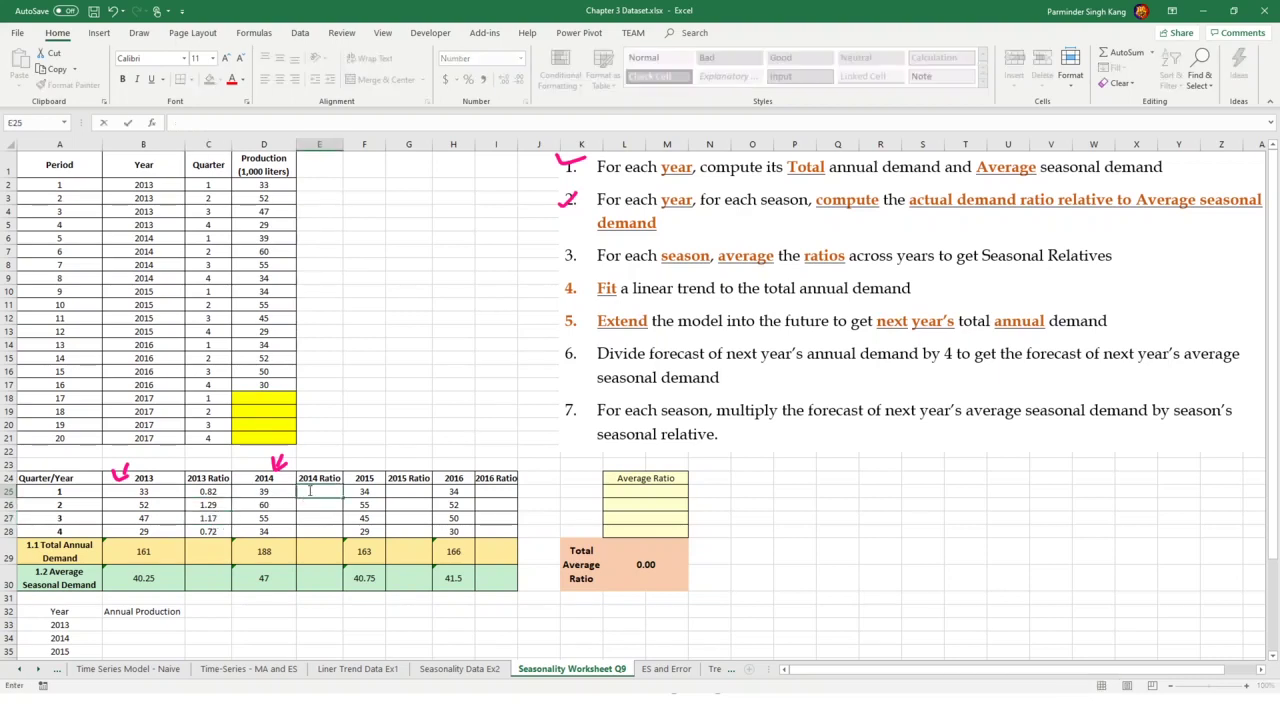
key(Escape)
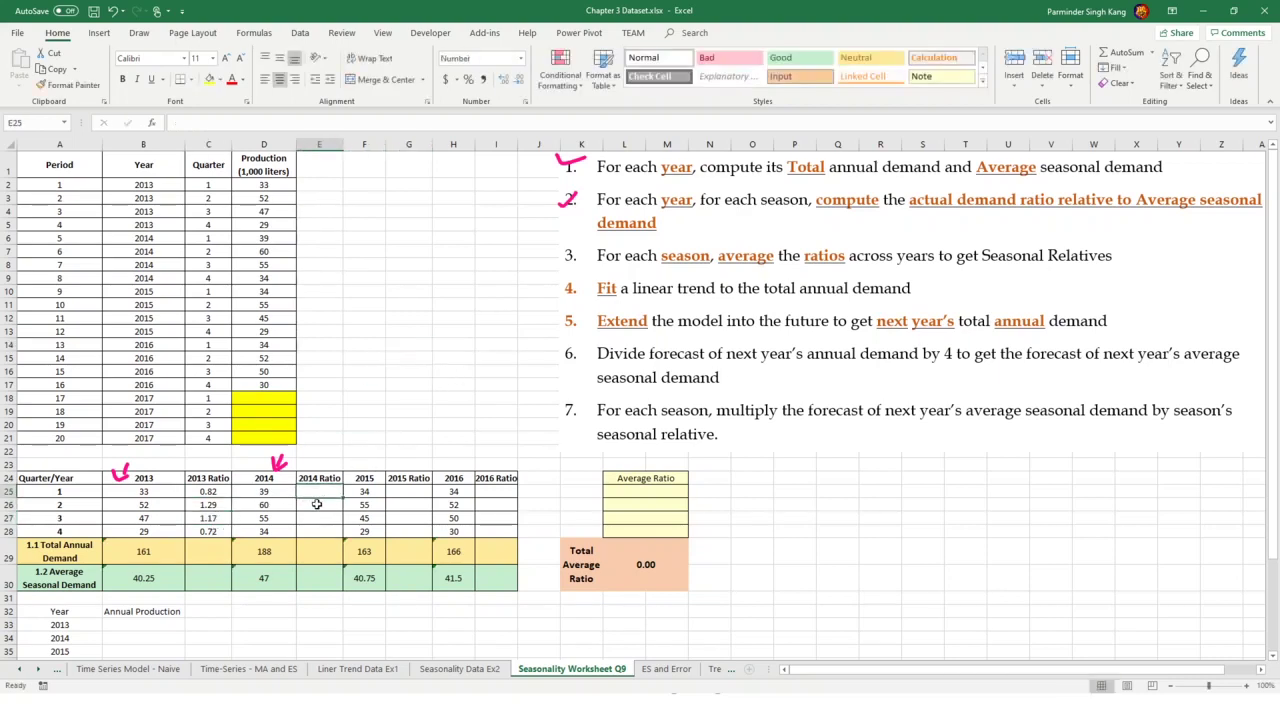
text(=D)
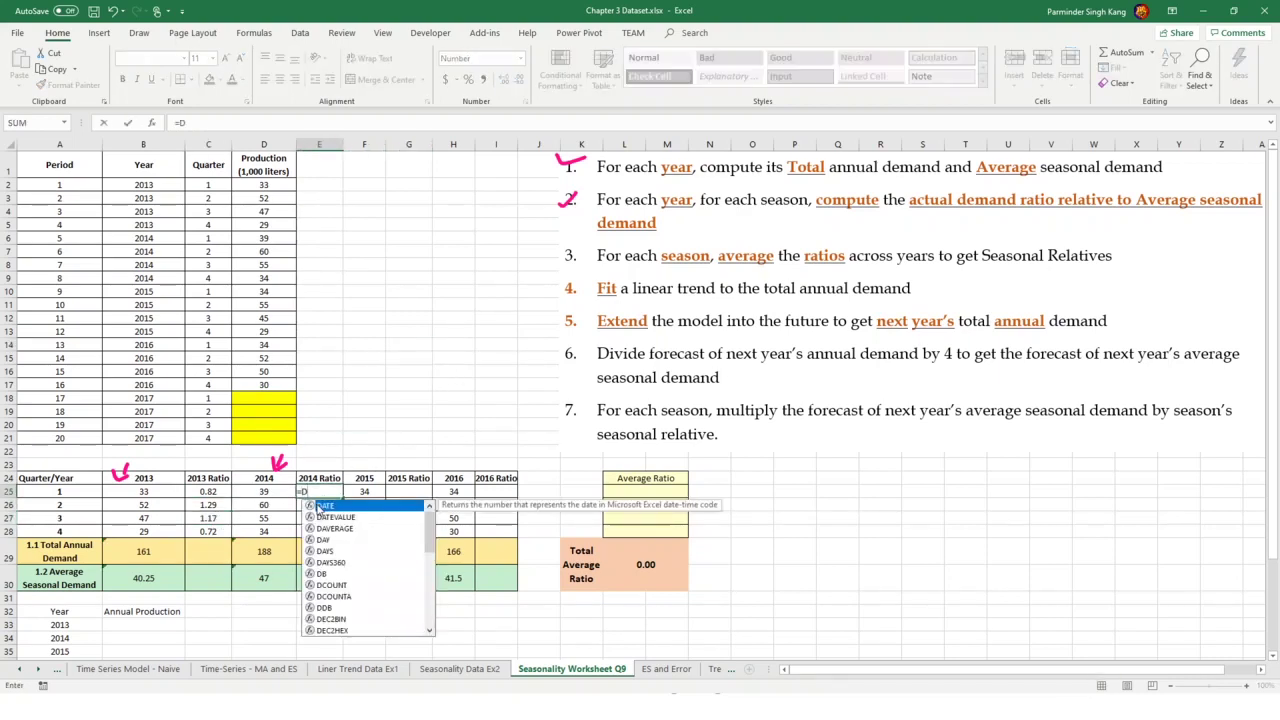
text(25/)
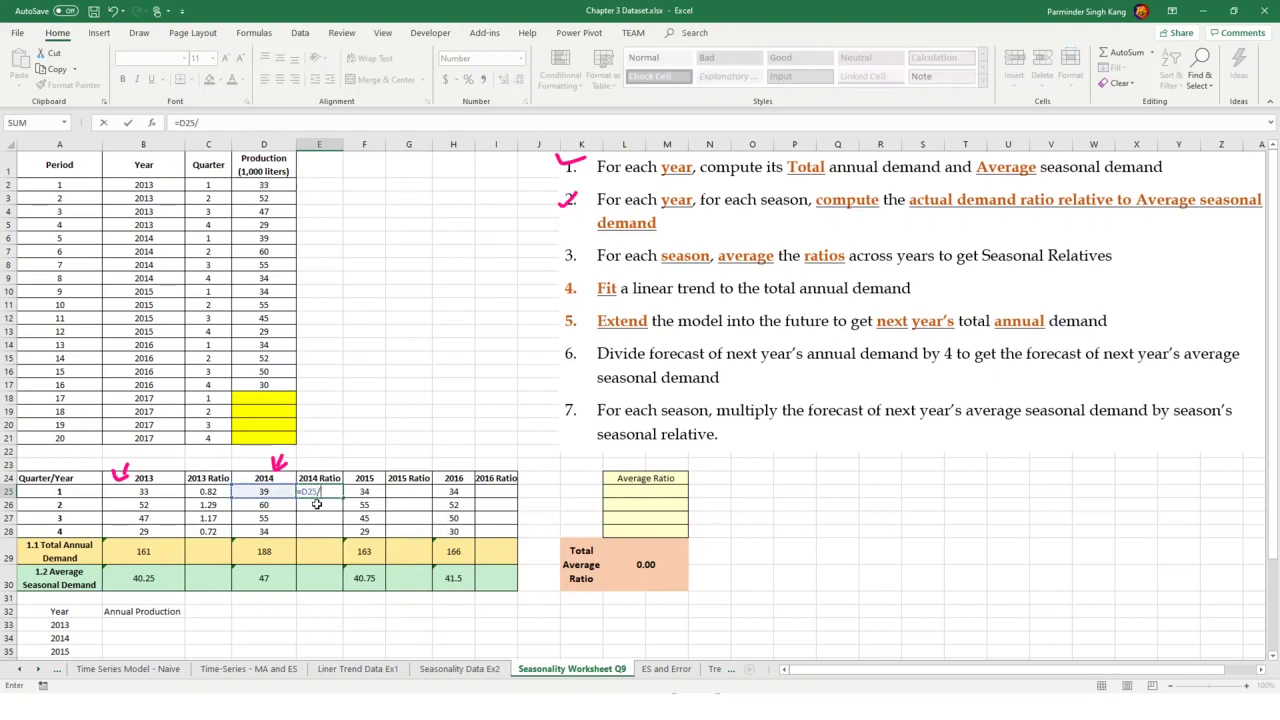
text($D$30)
key(Return)
click(328, 492)
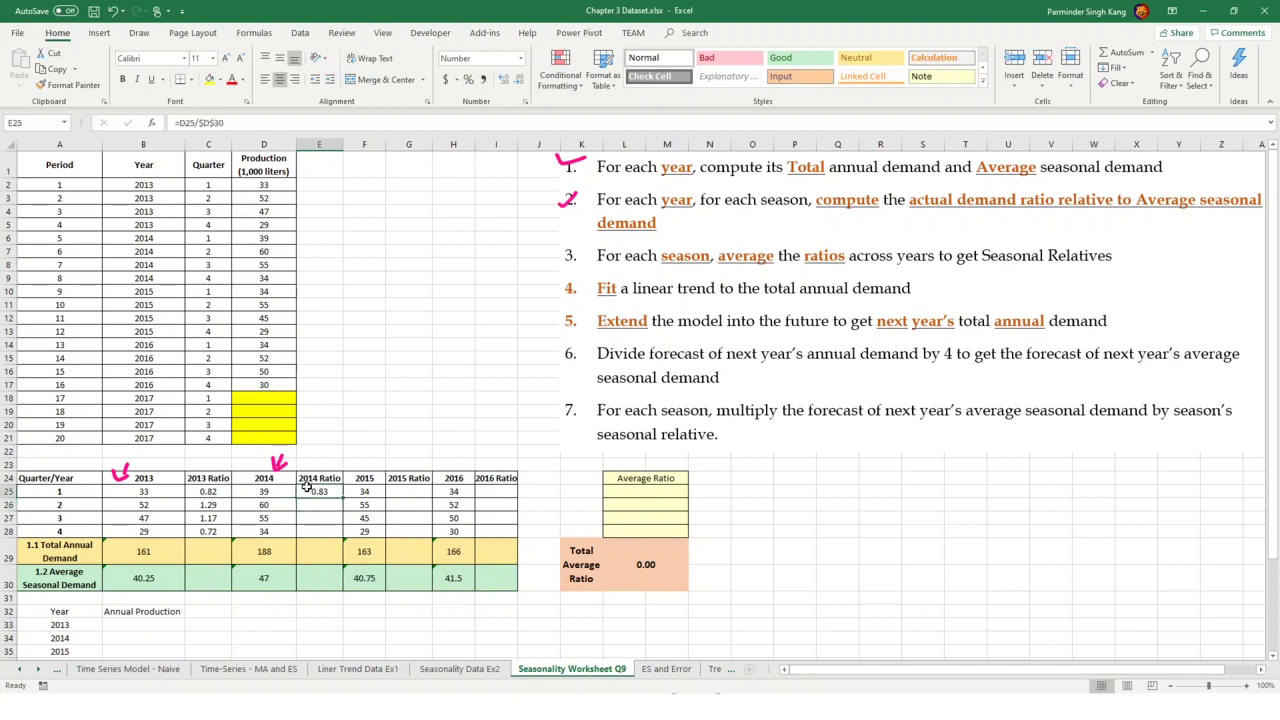
drag(341, 497, 336, 532)
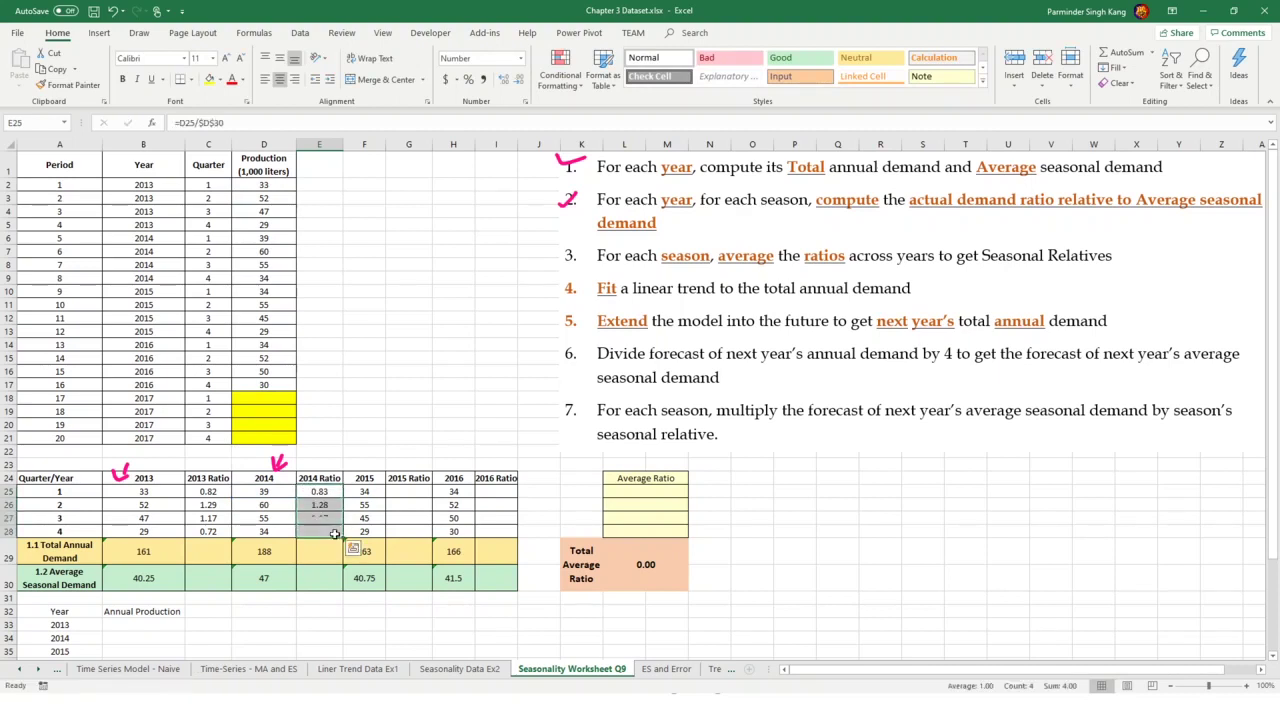
Ink-tick the 2015 and 2016 Ratio headings and check off step 3, averaging the ratios
click(410, 495)
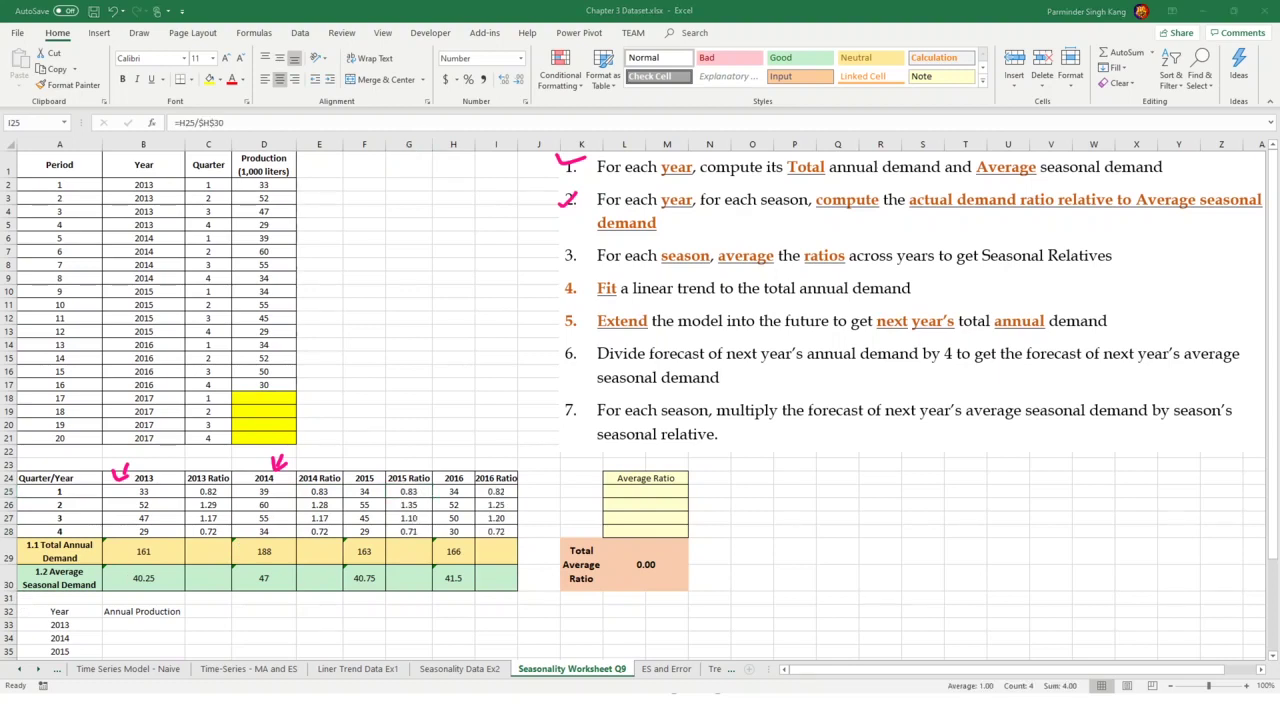
drag(402, 456, 414, 442)
drag(498, 457, 505, 442)
drag(733, 264, 860, 277)
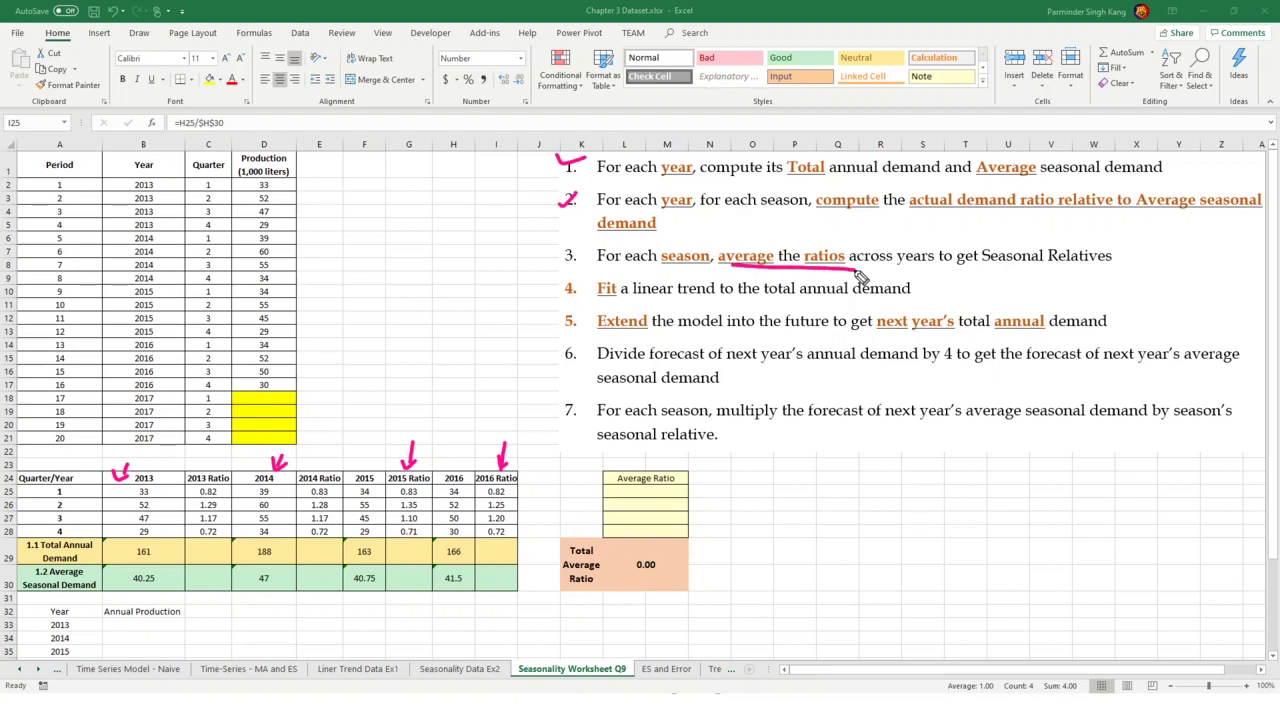
drag(563, 250, 612, 230)
Enter =AVERAGE(C25,E25,G25,I25) in L25 and fill it down to L28
click(625, 491)
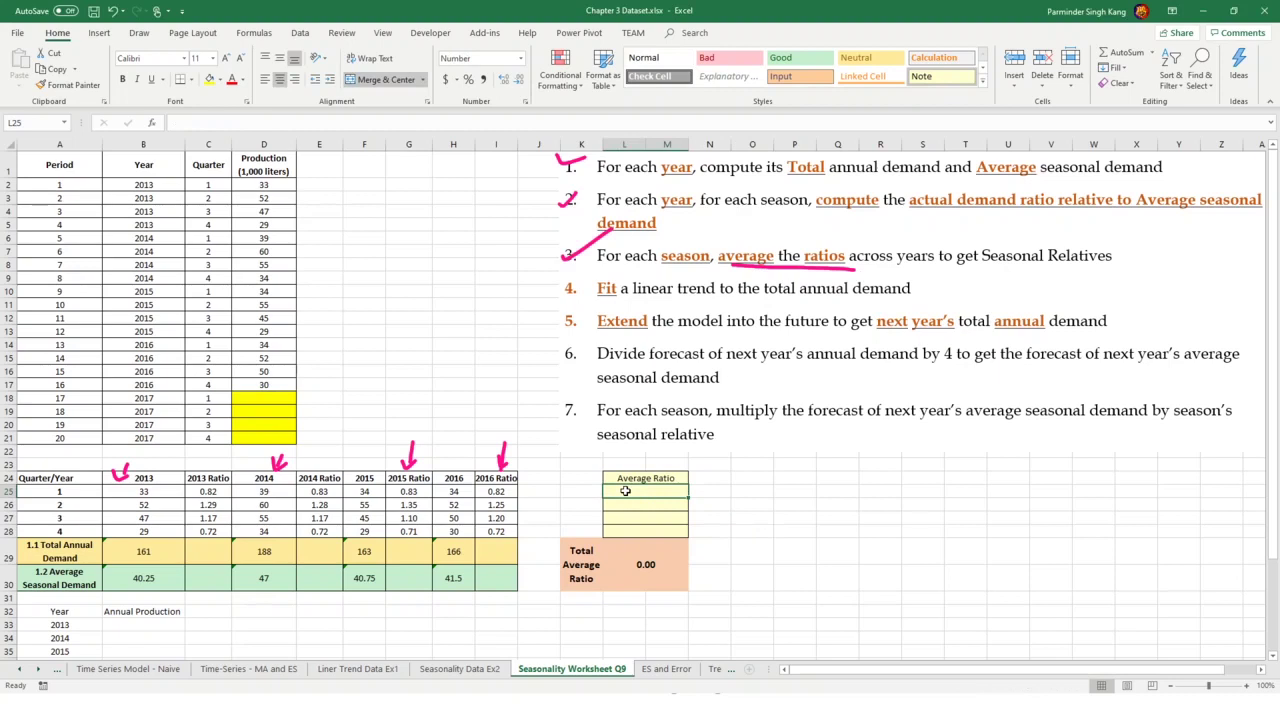
text(=av)
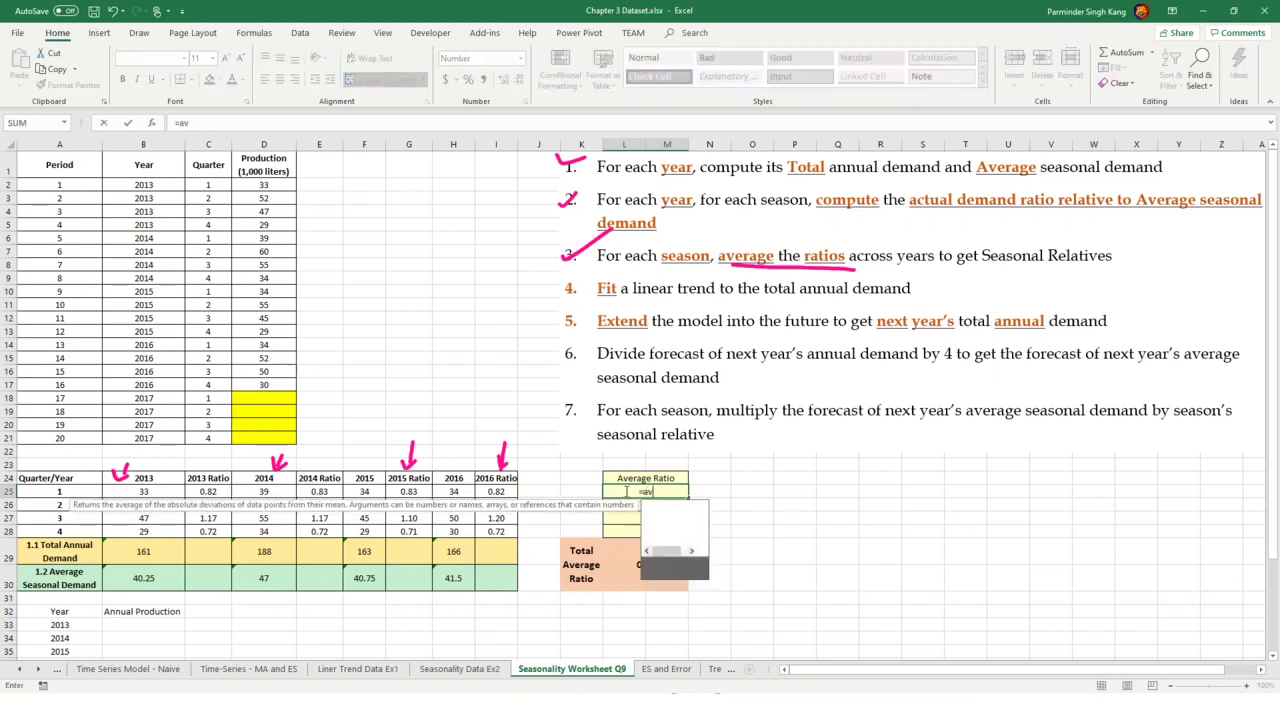
text(erage()
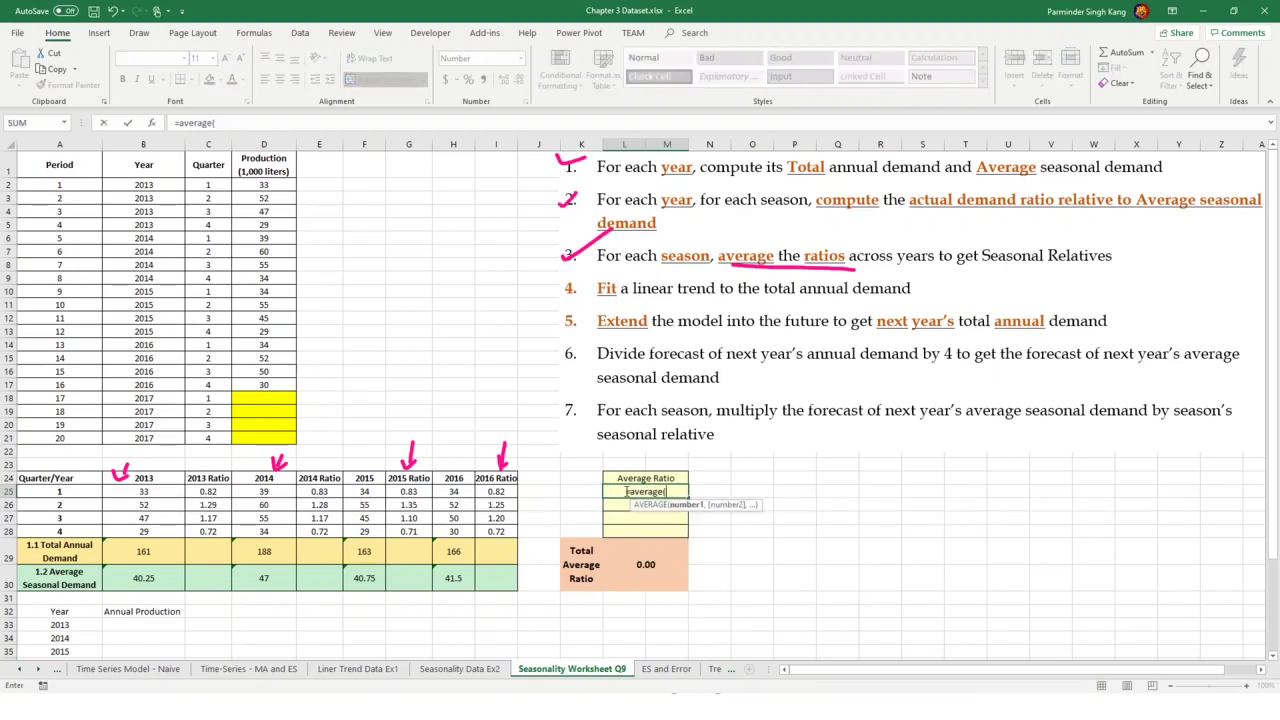
click(215, 491)
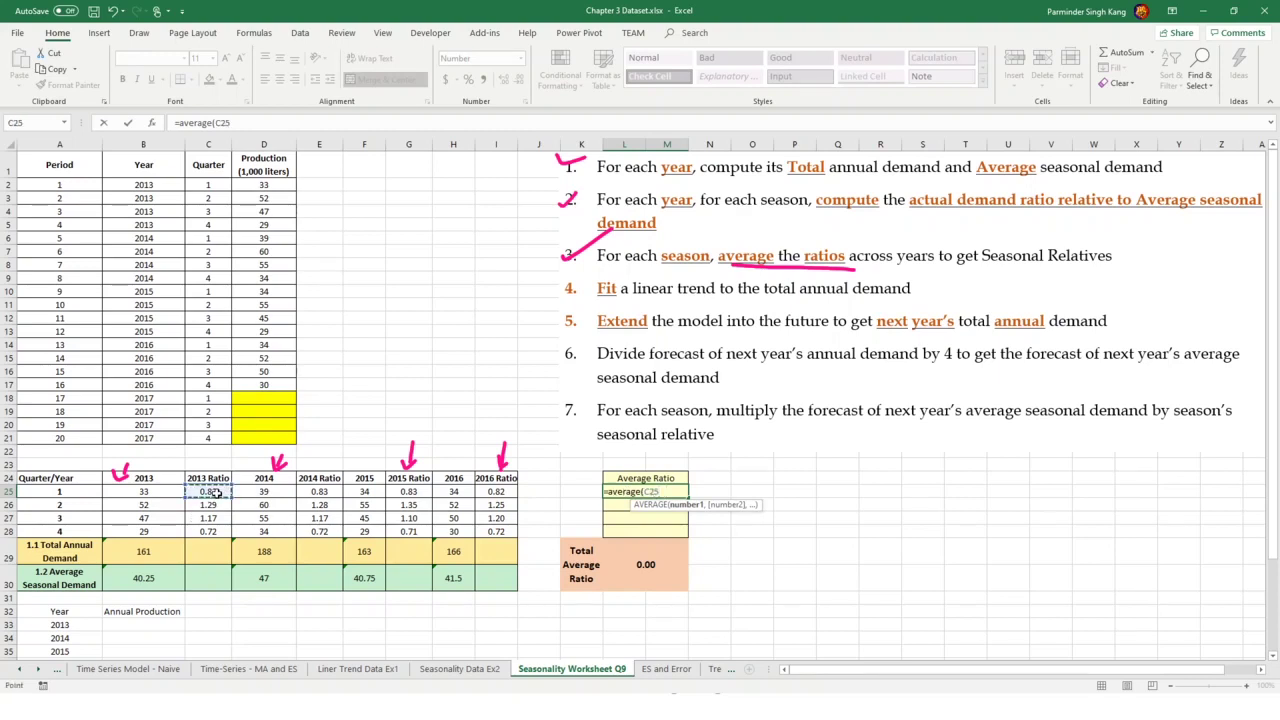
text(,)
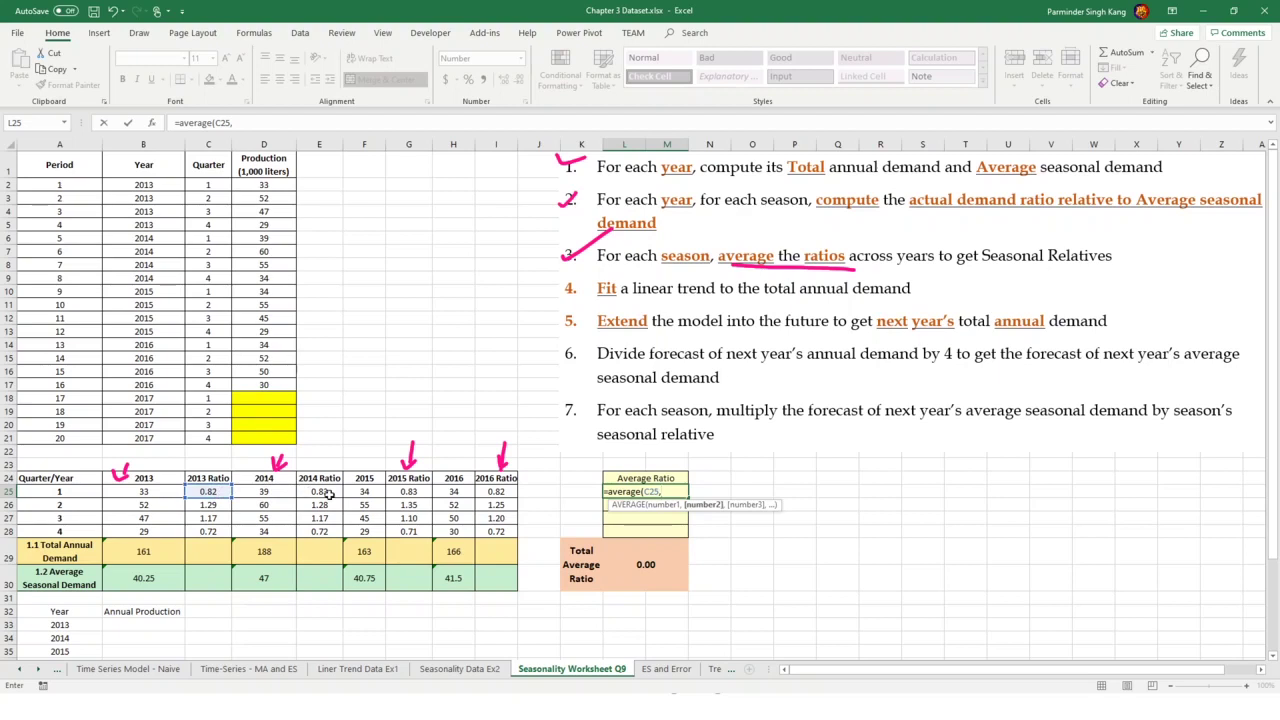
click(328, 494)
text(,)
click(405, 494)
text(,)
click(492, 492)
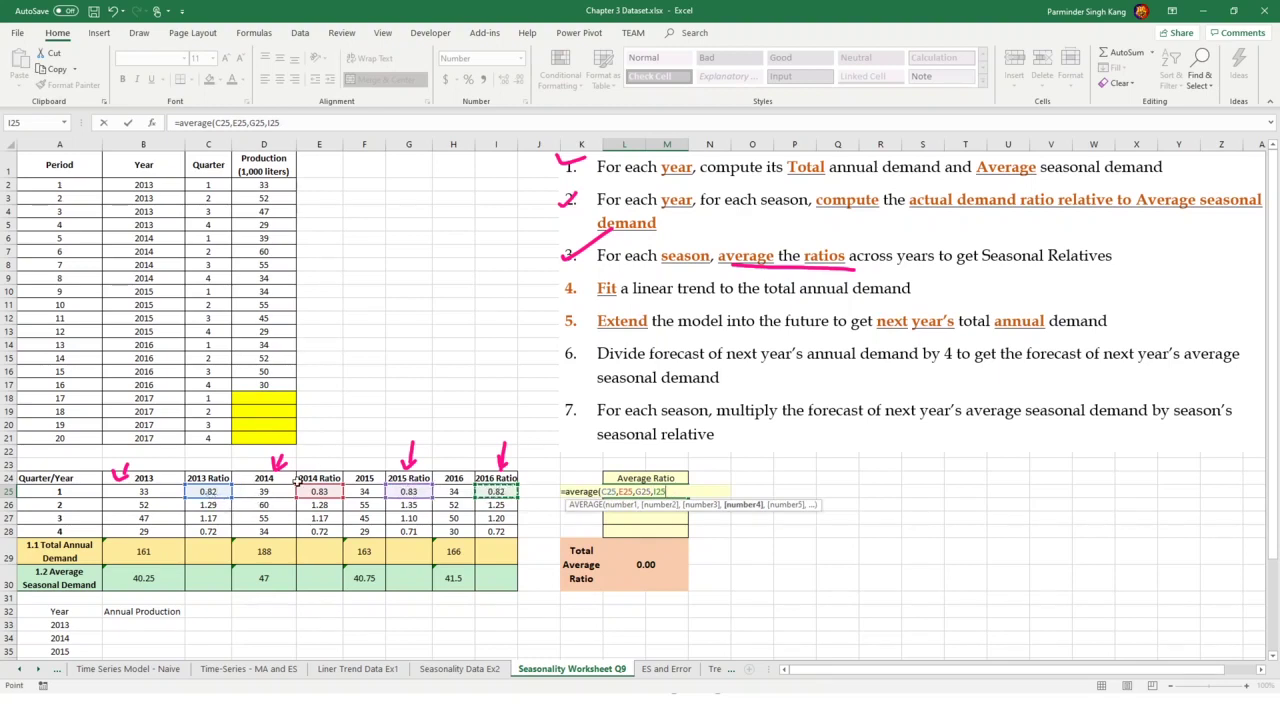
key(Return)
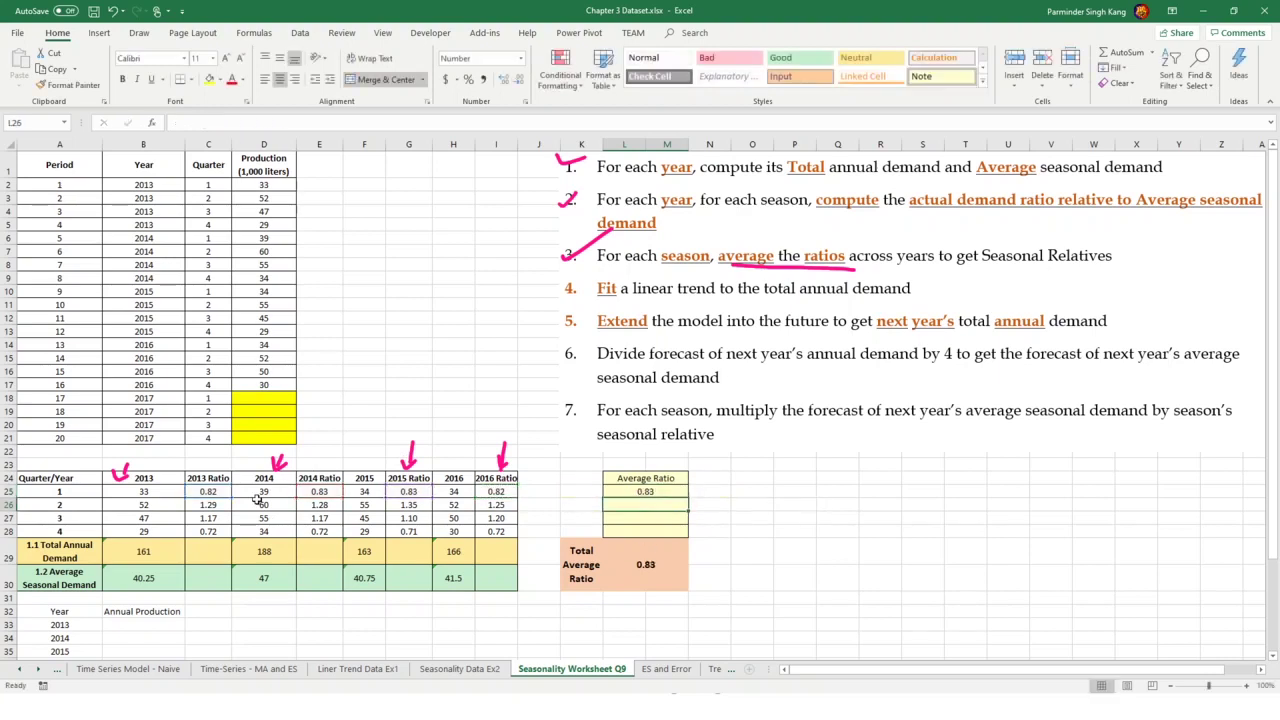
click(668, 492)
drag(687, 496, 685, 538)
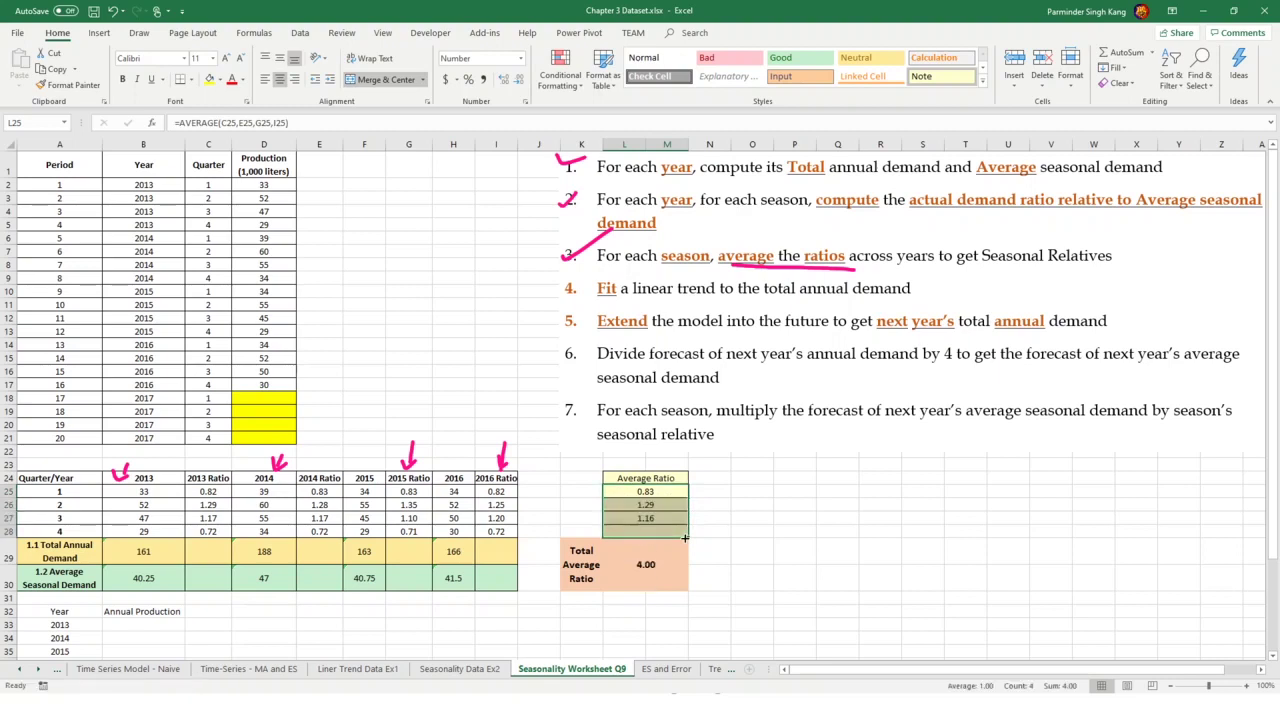
click(722, 531)
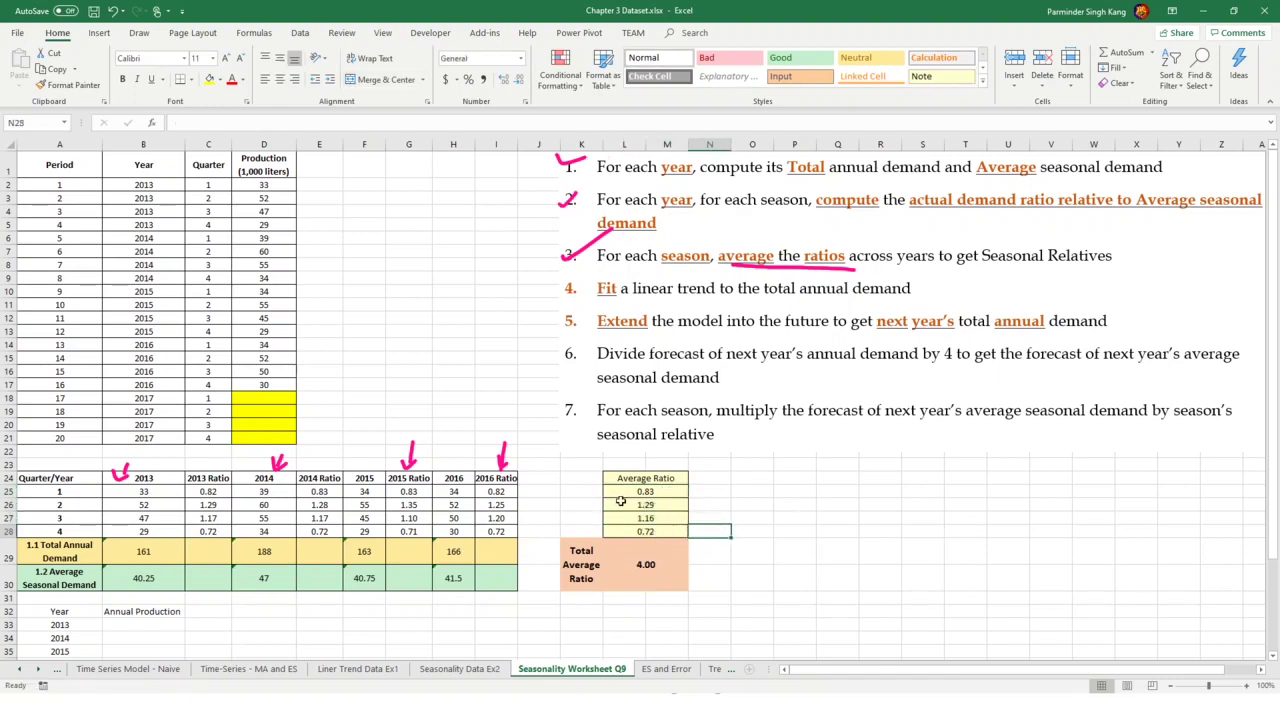
Check the 4.00 ratio total, ink-mark step 4, then erase all ink and select row 29
click(651, 570)
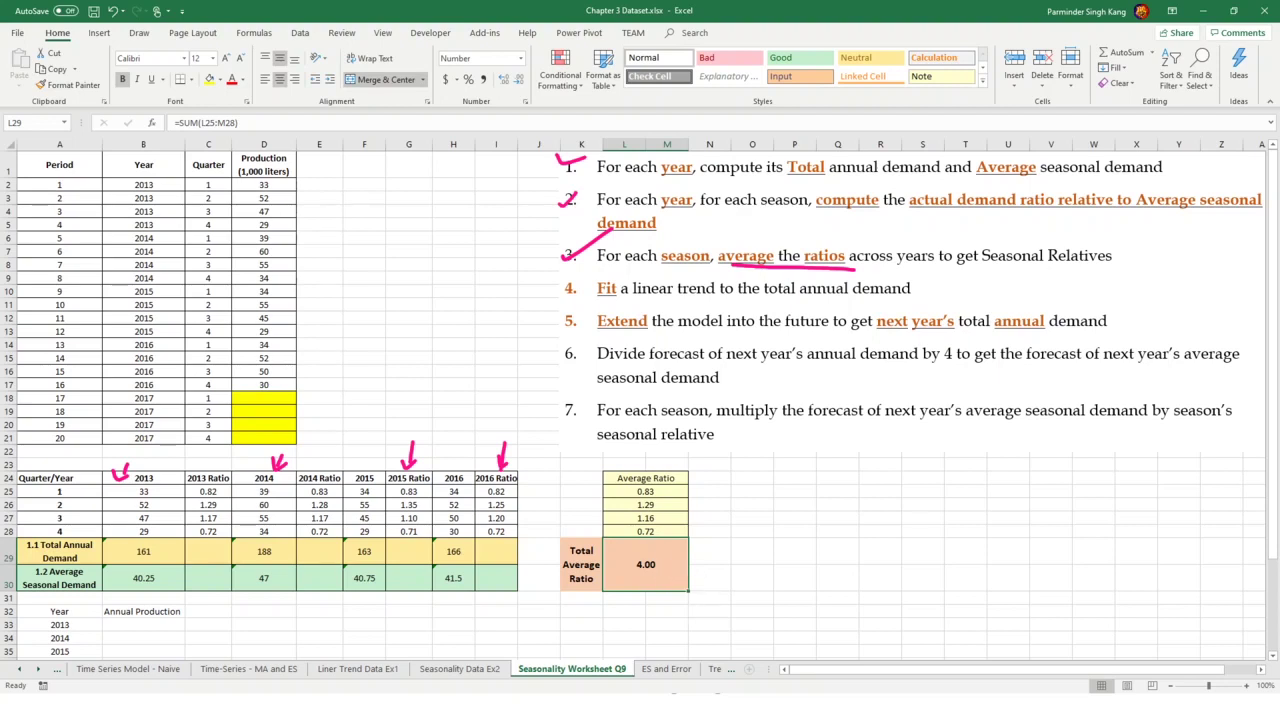
drag(558, 293, 592, 284)
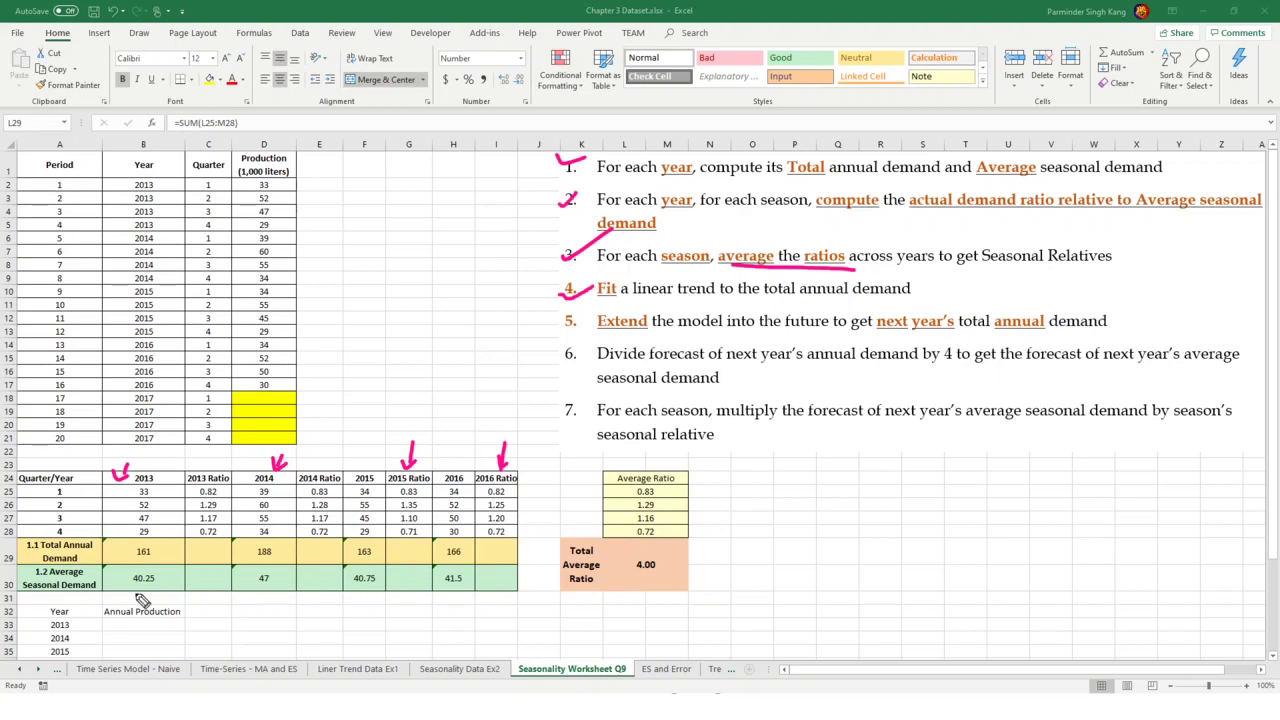
drag(131, 563, 155, 561)
drag(255, 563, 461, 561)
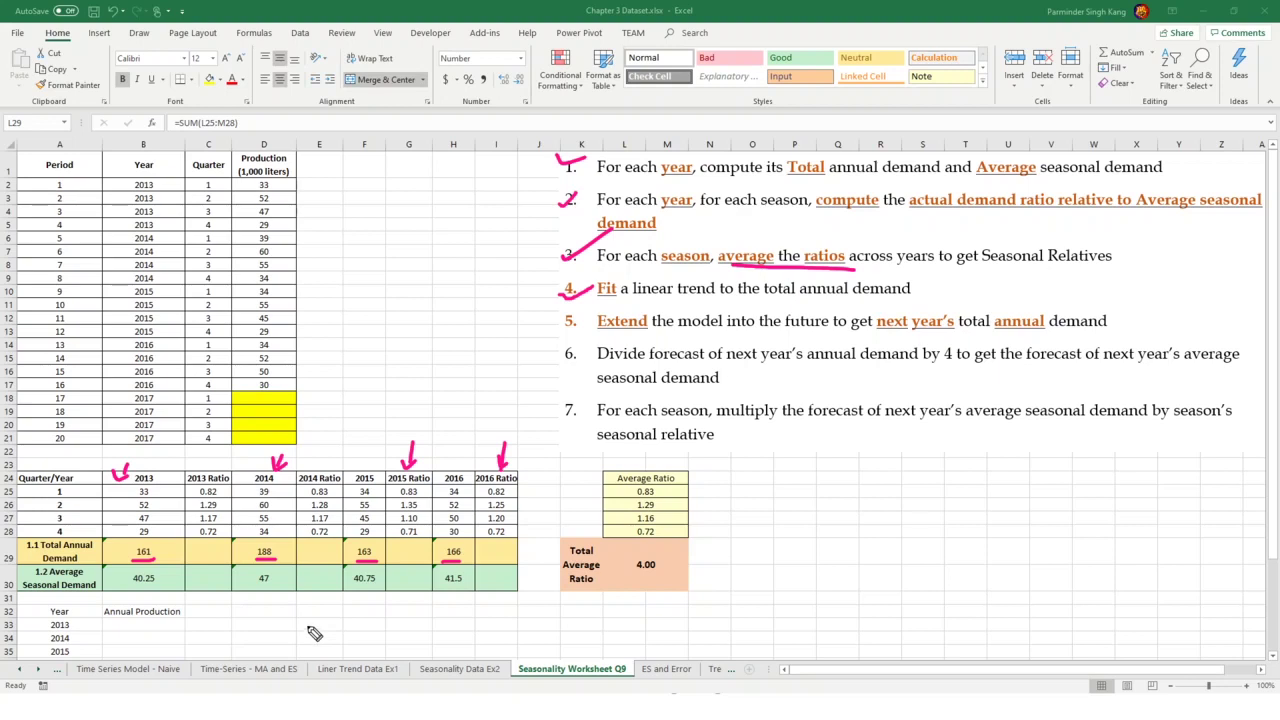
key(ctrl+z)
key(ctrl+z)
key(ctrl+z)
key(ctrl+z)
key(ctrl+z)
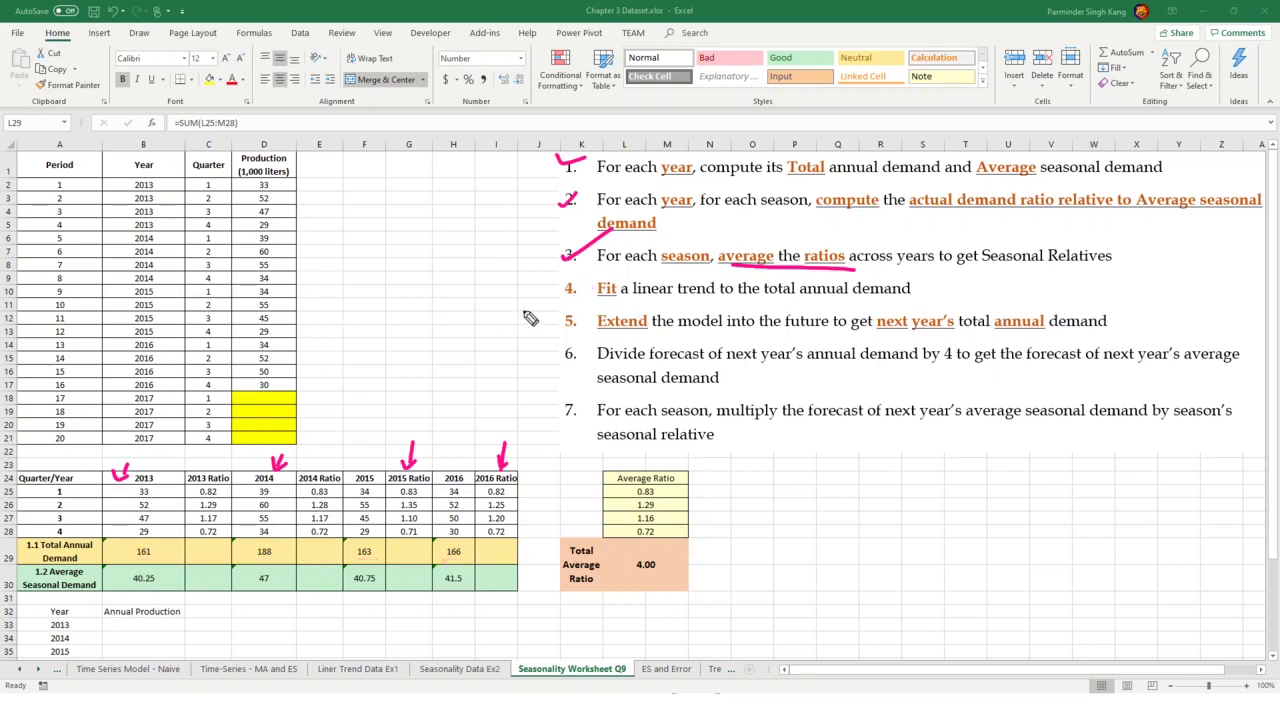
drag(557, 291, 578, 284)
scroll(120, 344, down, 2)
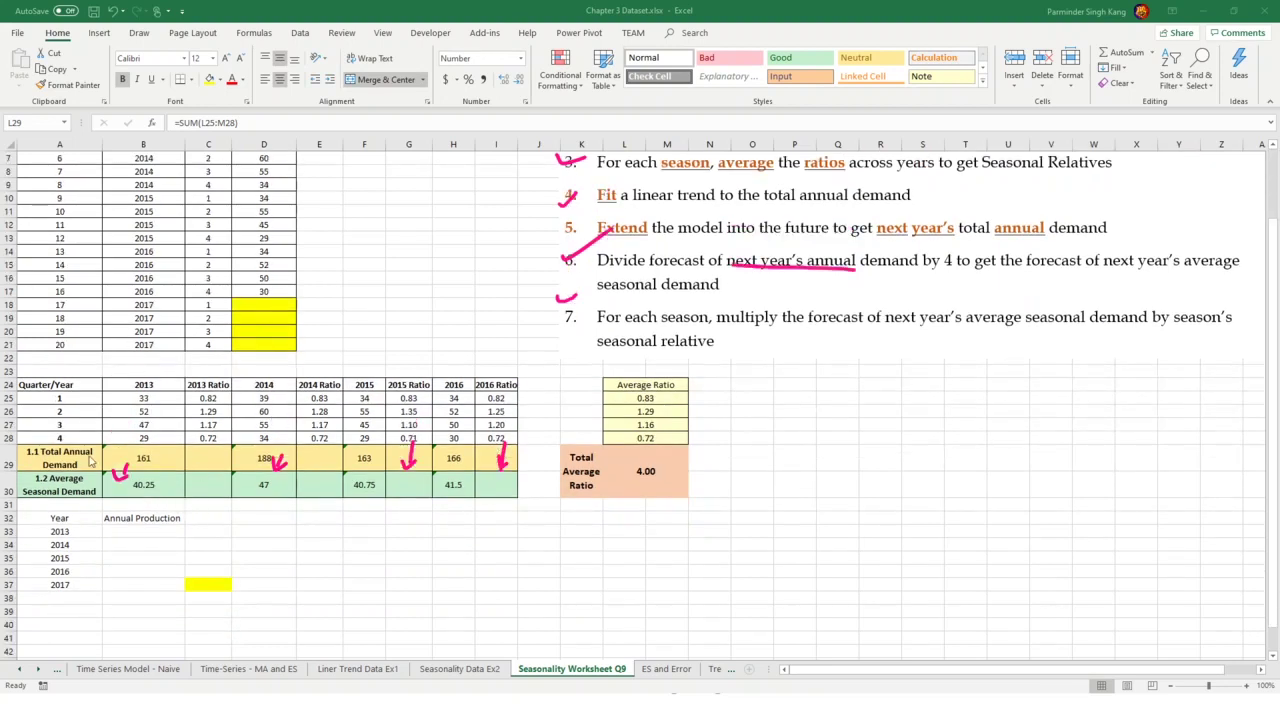
key(Escape)
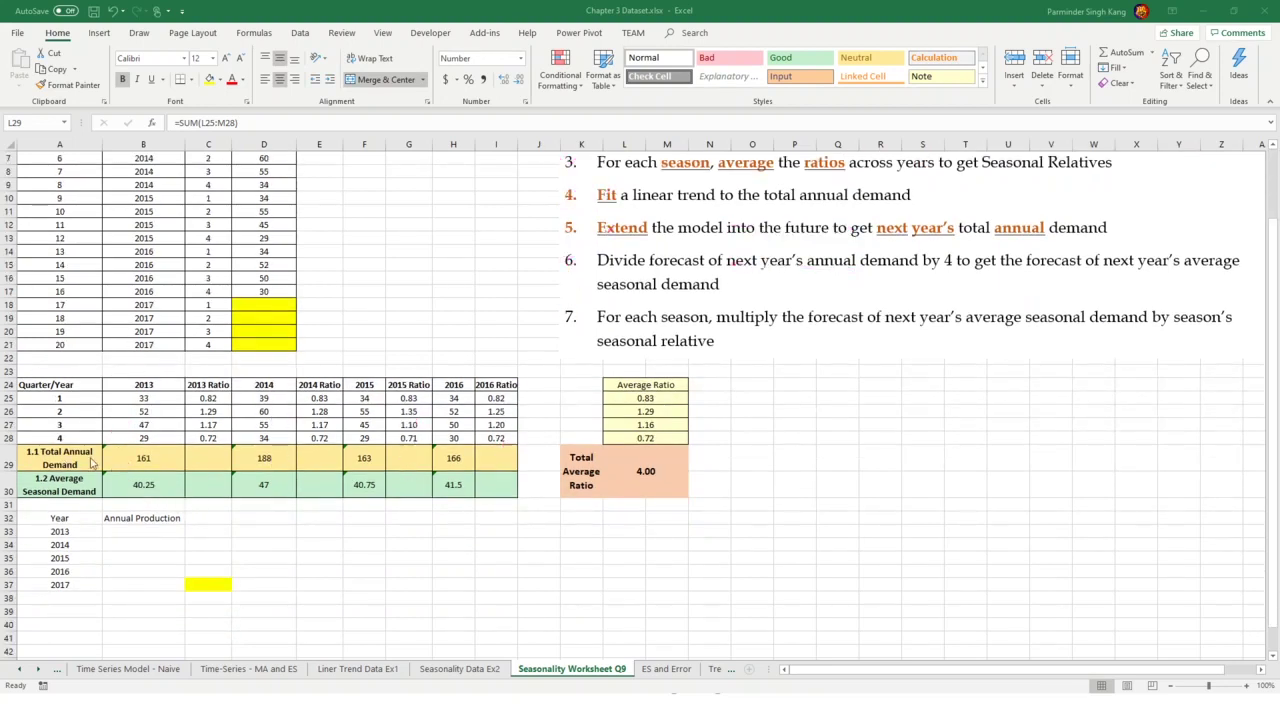
click(12, 466)
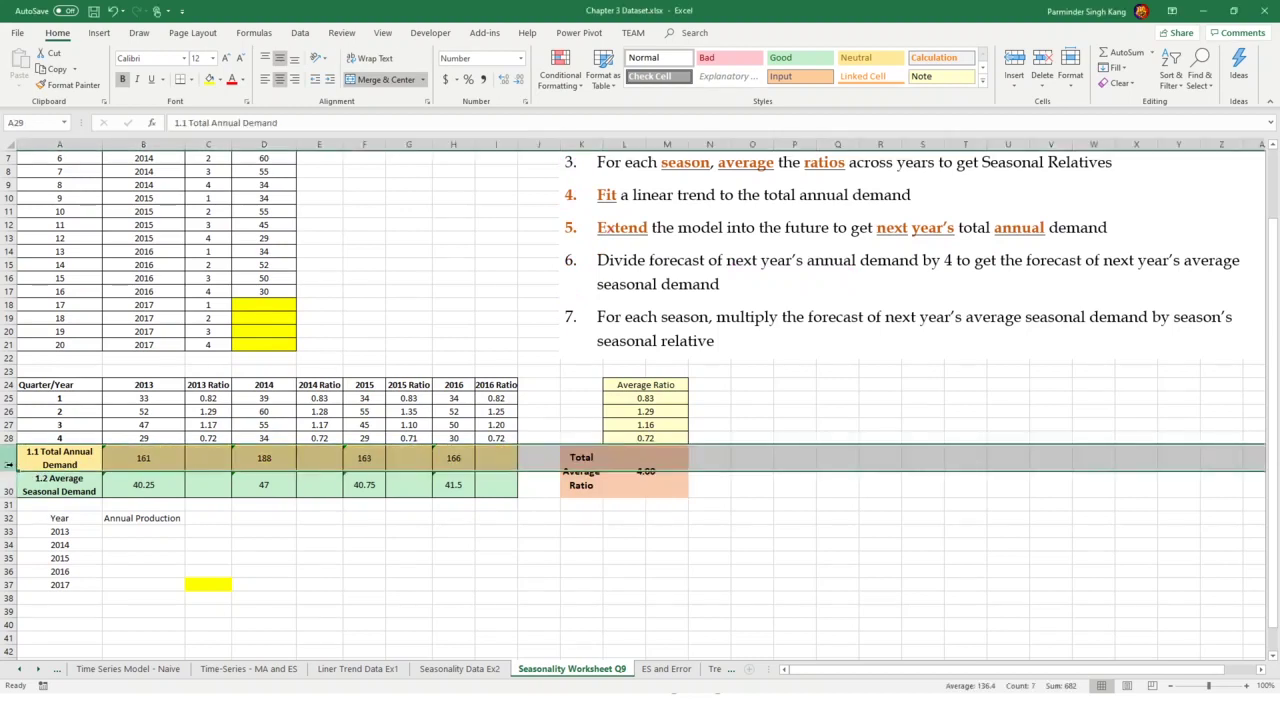
Type 161, 188, 163 and 166 into B33:B36, then select B32:B36
click(141, 533)
text(161)
key(Return)
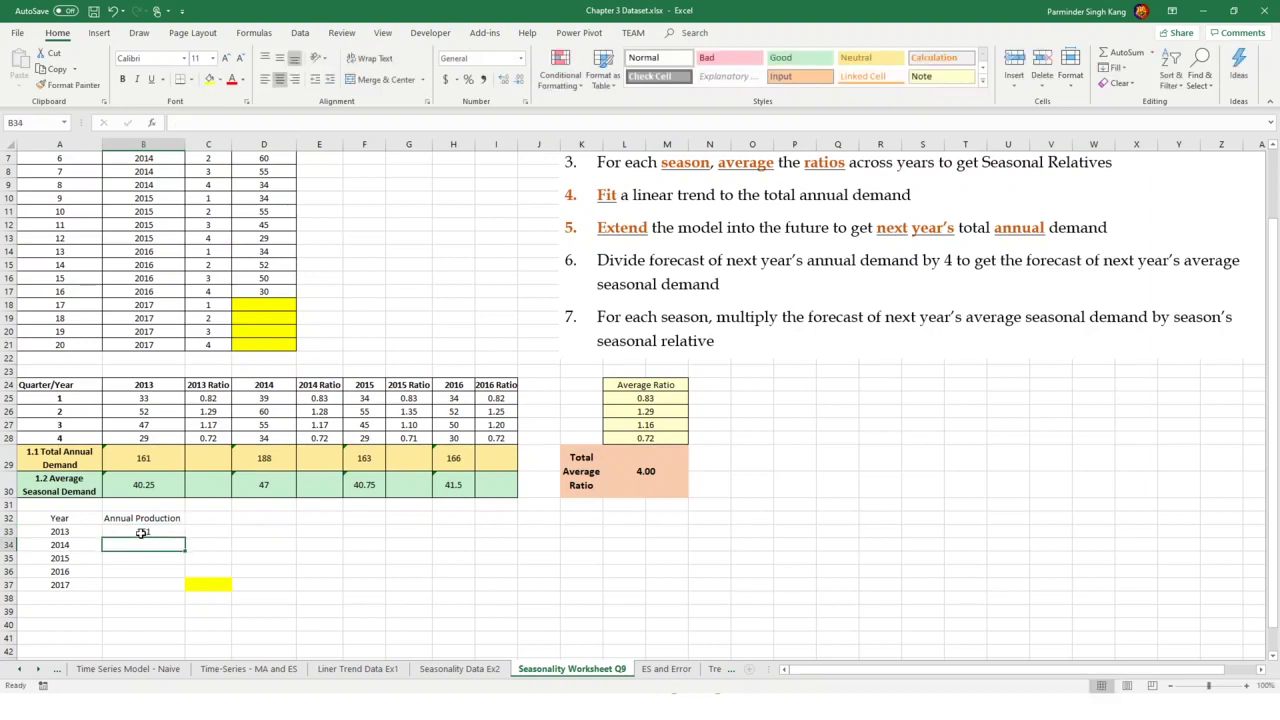
text(188)
key(Return)
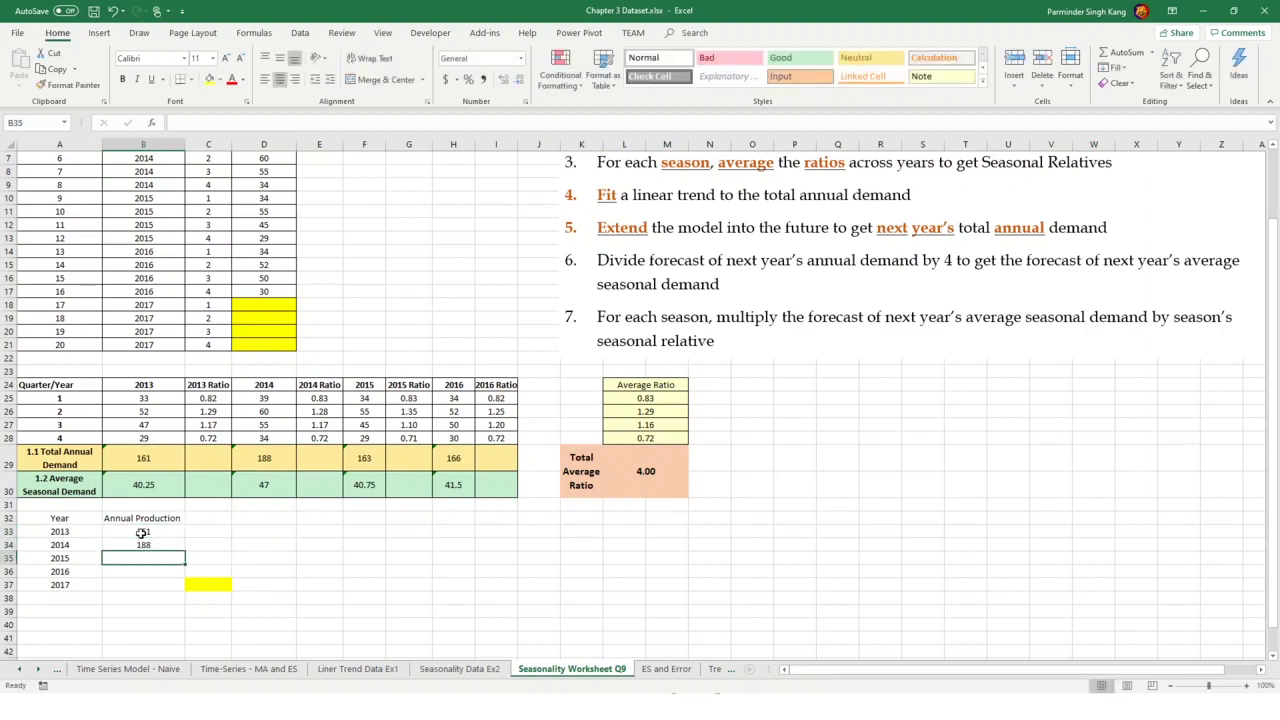
text(163)
key(Return)
text(166)
key(Return)
drag(143, 518, 144, 573)
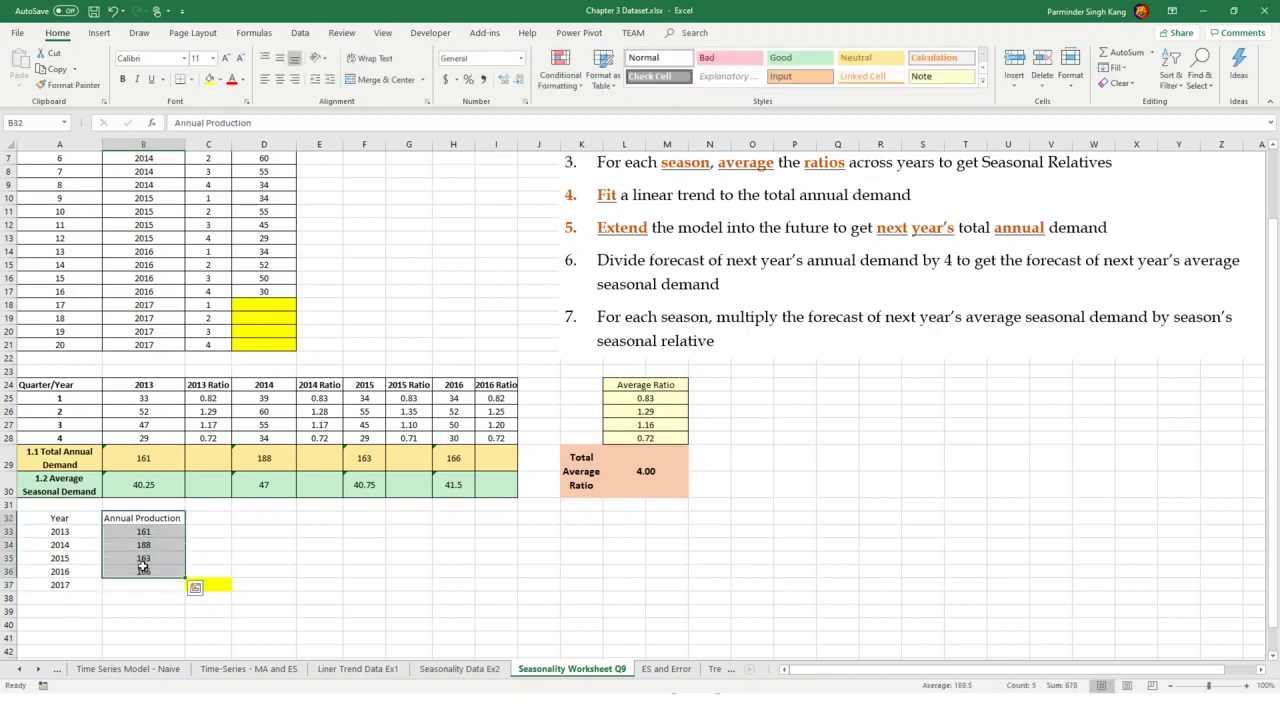
Insert a line chart of Annual Production and position it beside the average ratios
click(102, 34)
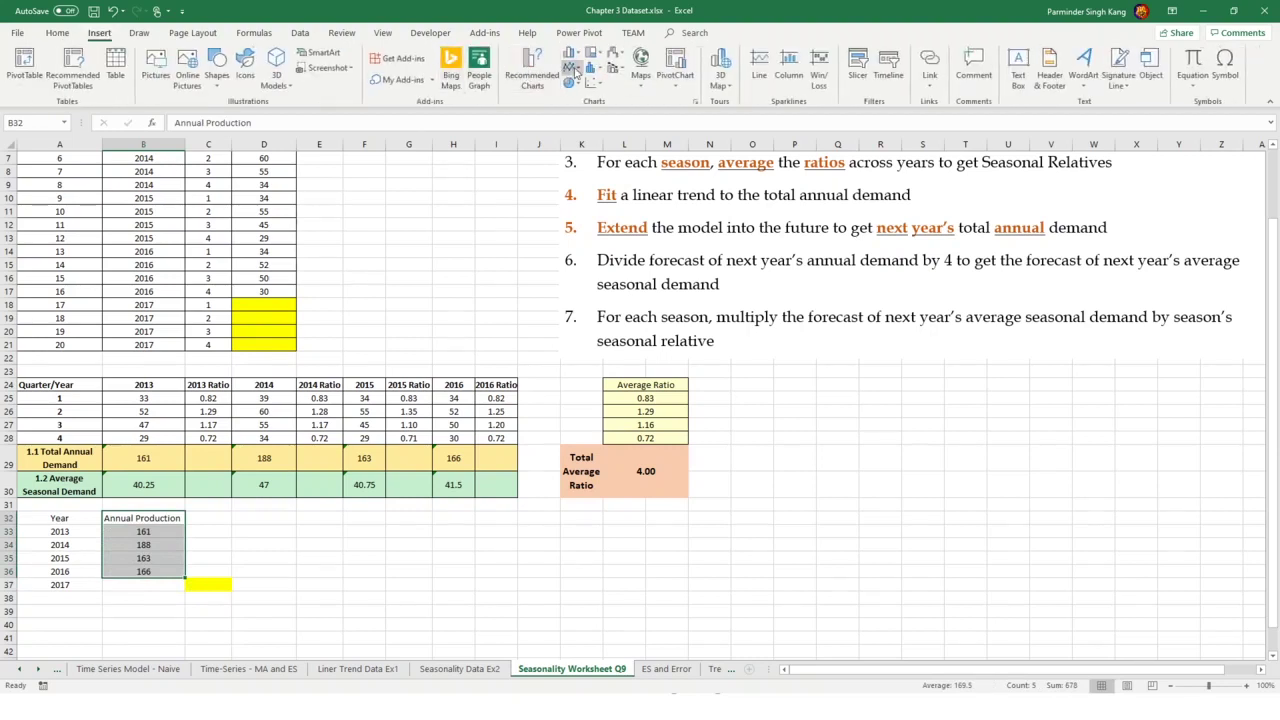
click(576, 70)
click(581, 106)
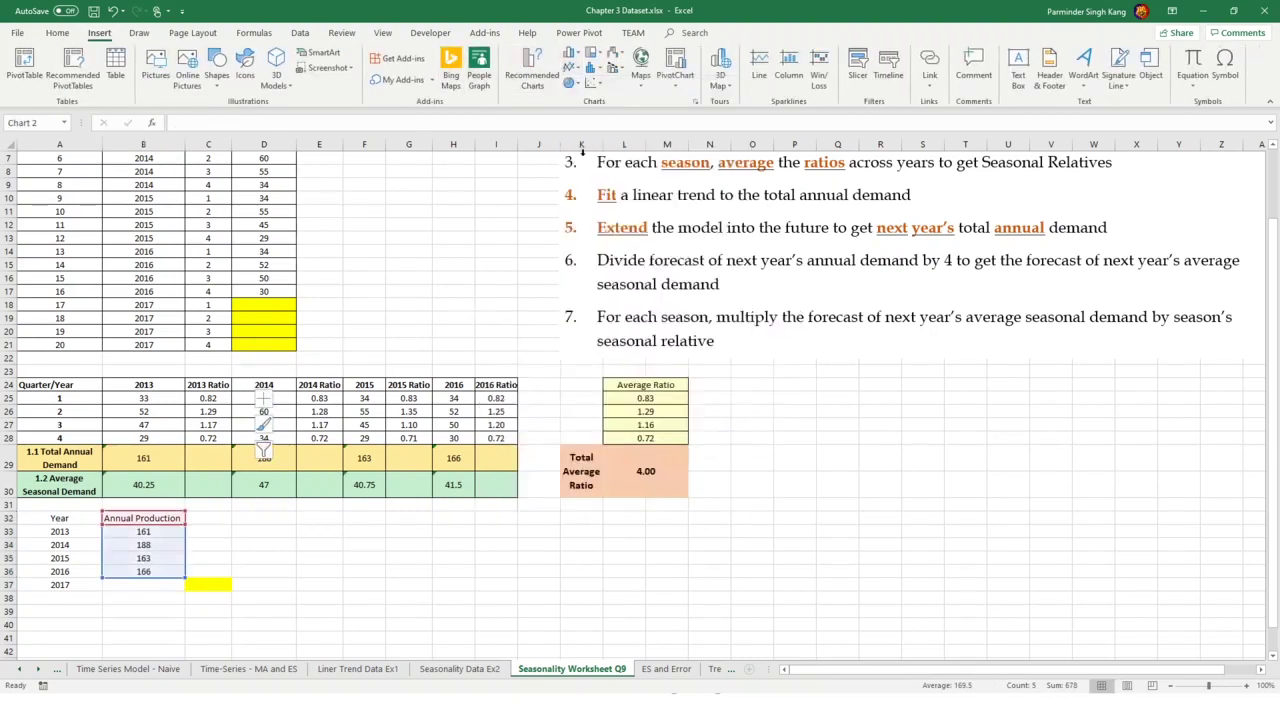
drag(566, 313, 789, 375)
drag(1033, 561, 1117, 617)
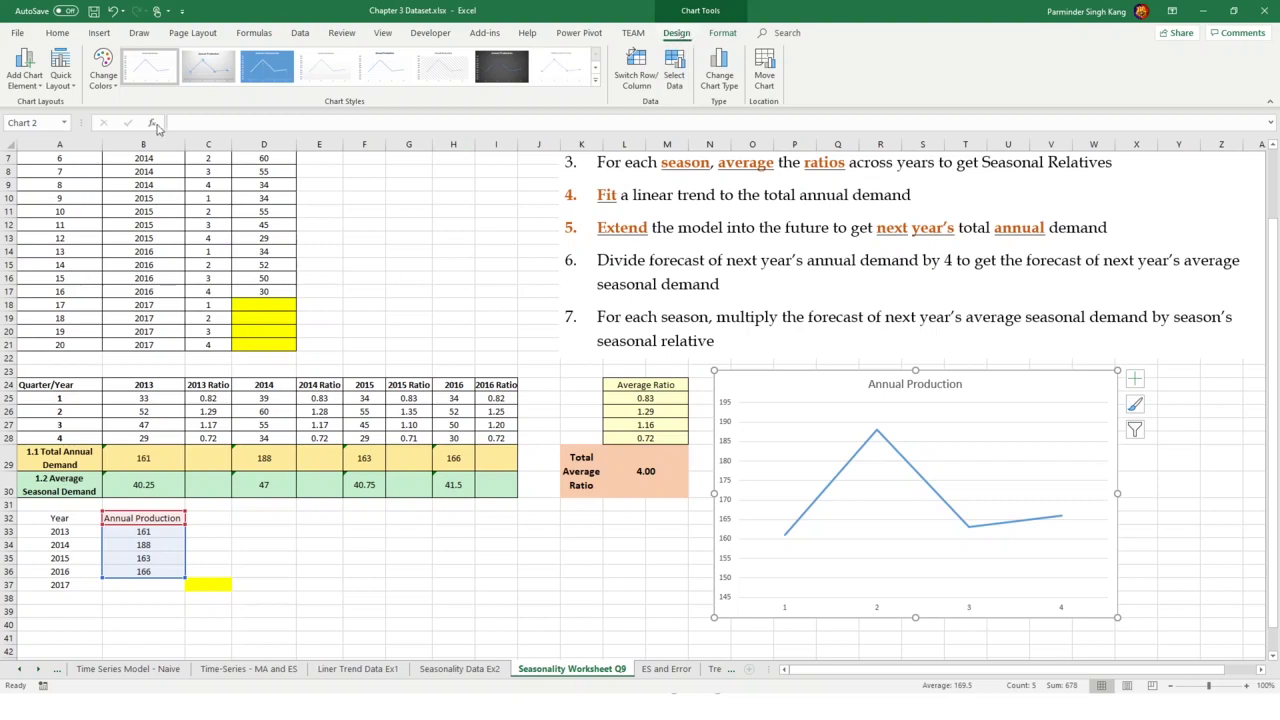
Add a linear trendline to the Annual Production chart and select it
click(30, 78)
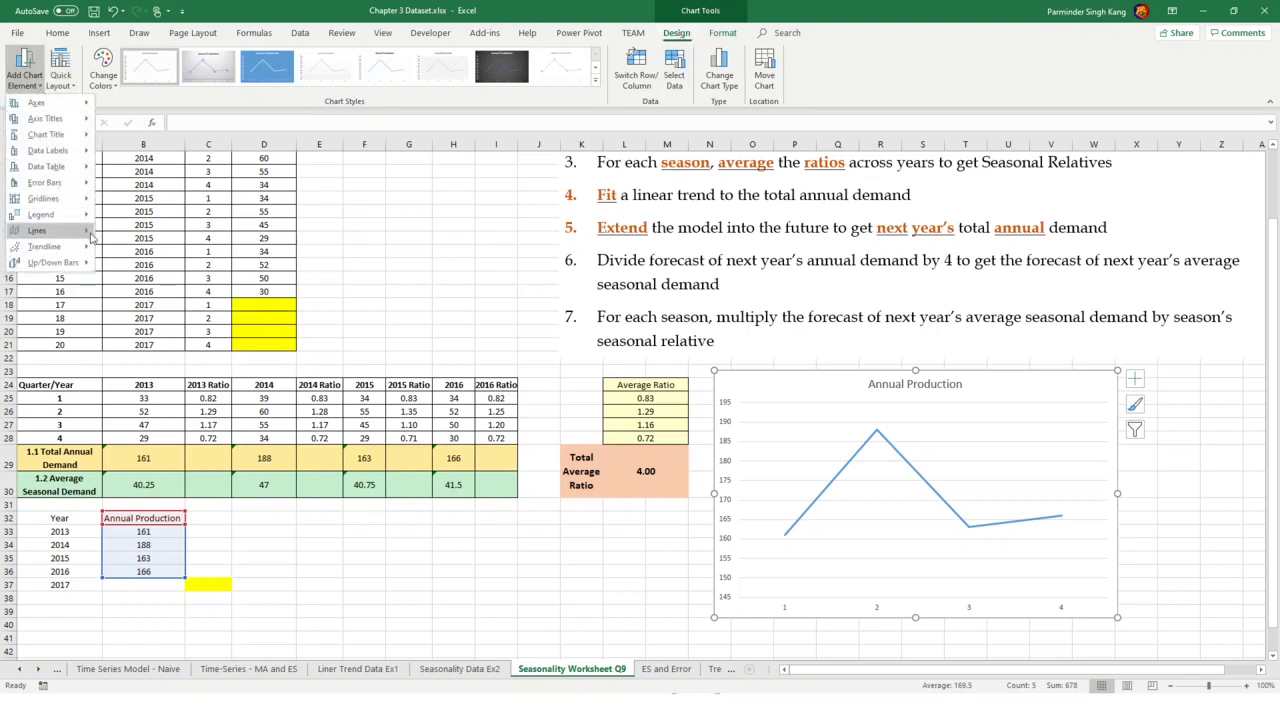
mouse_move(88, 246)
click(142, 285)
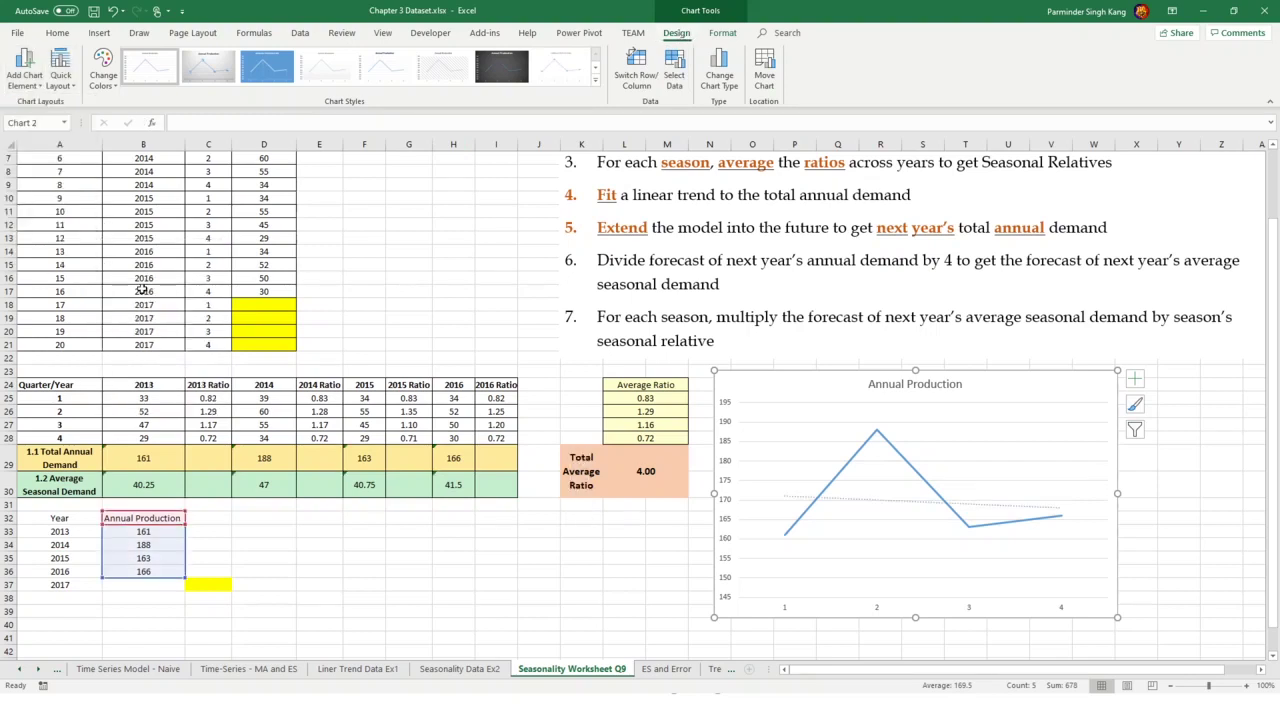
click(884, 501)
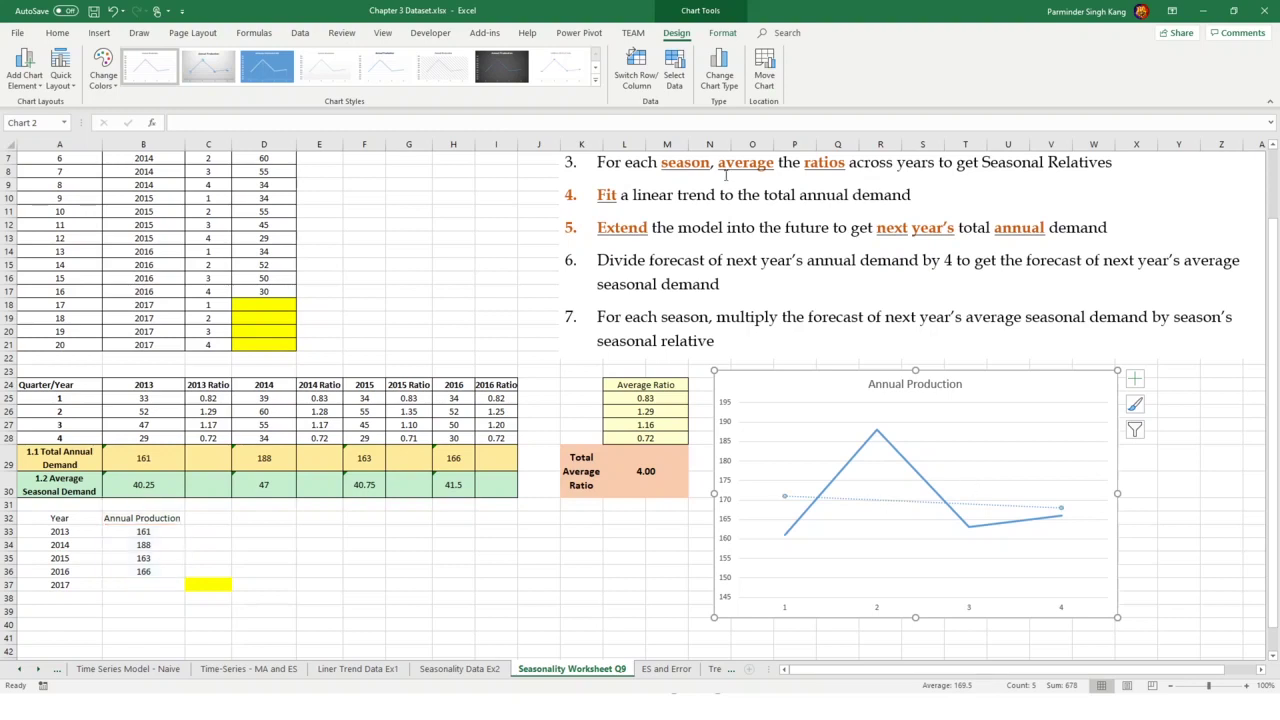
click(723, 33)
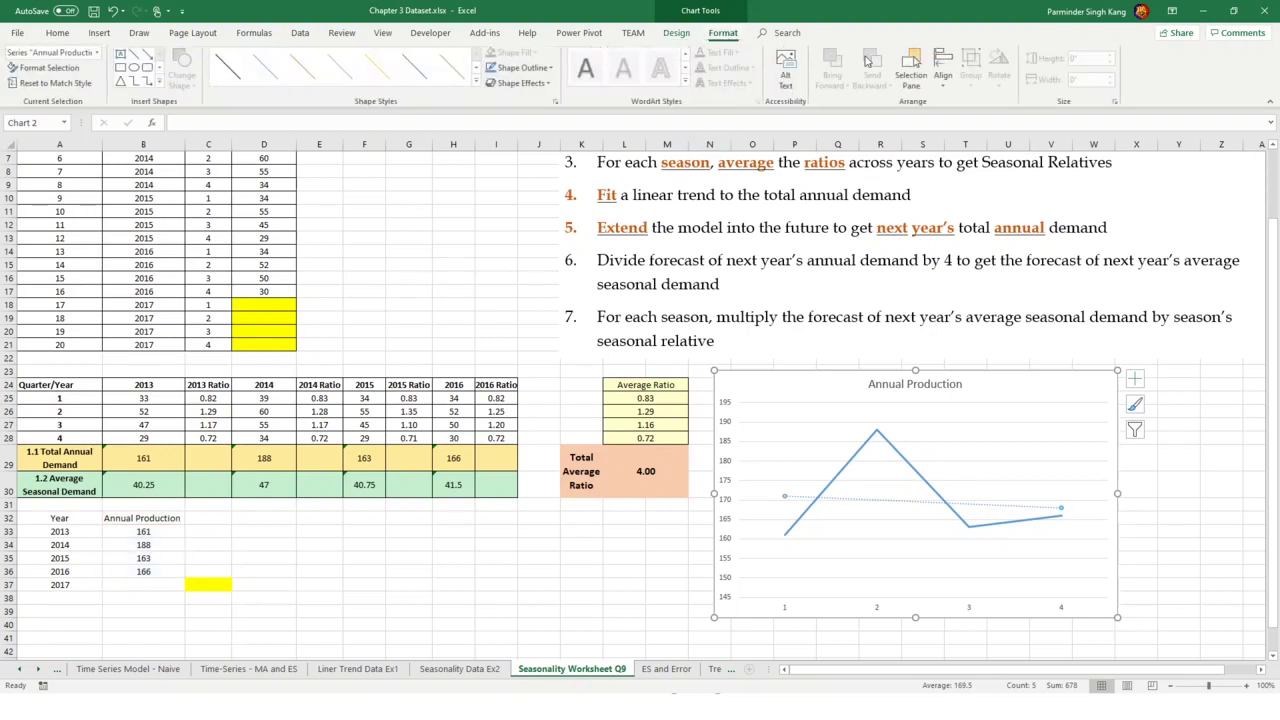
Make the trendline red with a heavier line weight
click(549, 67)
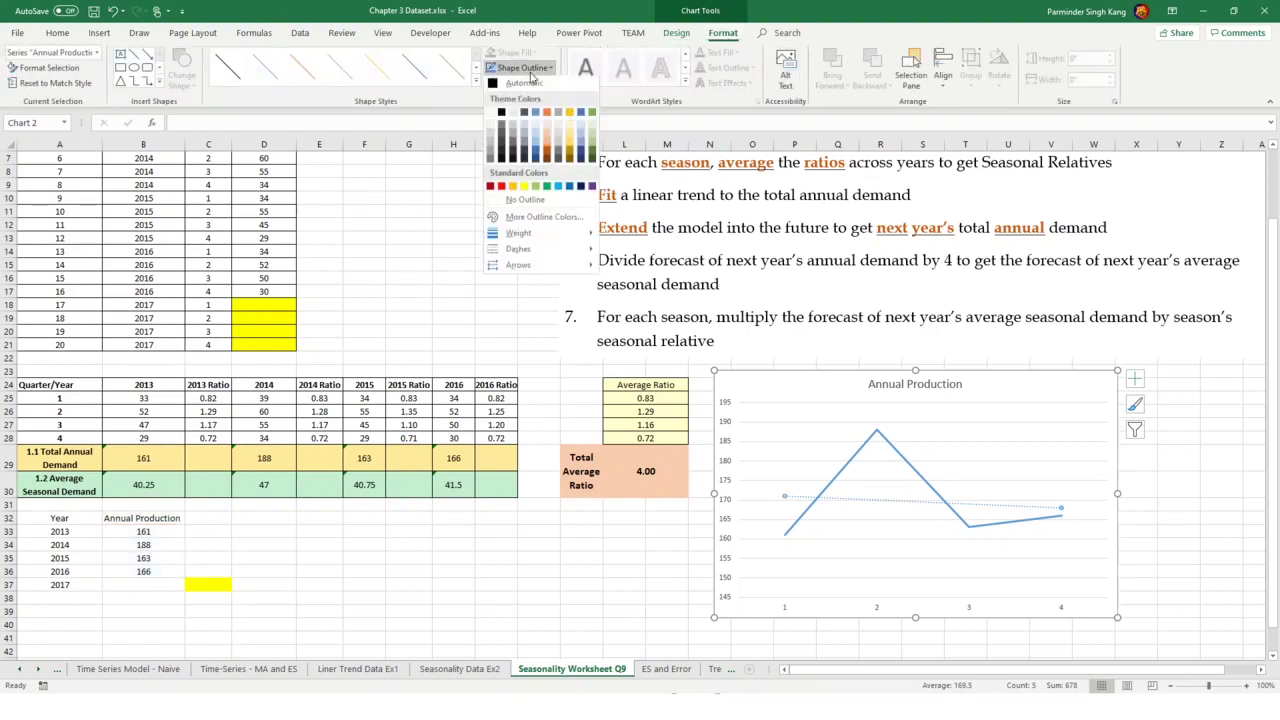
click(501, 187)
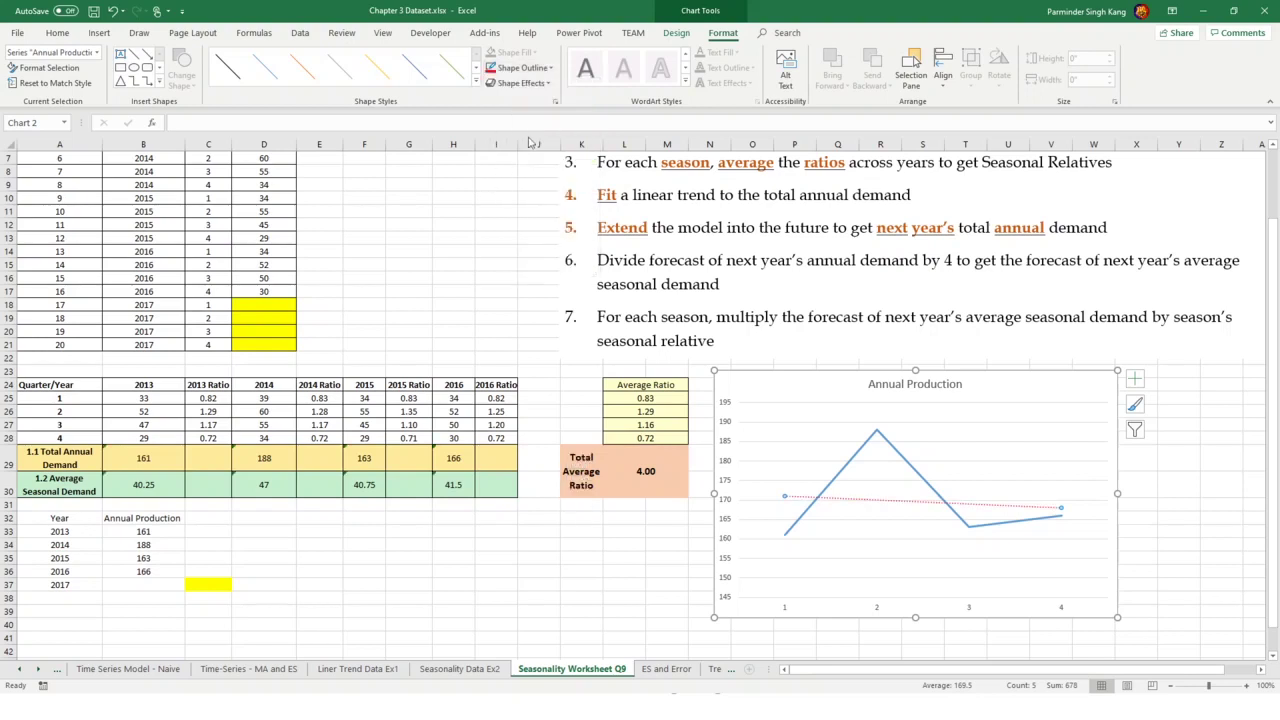
click(549, 67)
mouse_move(530, 234)
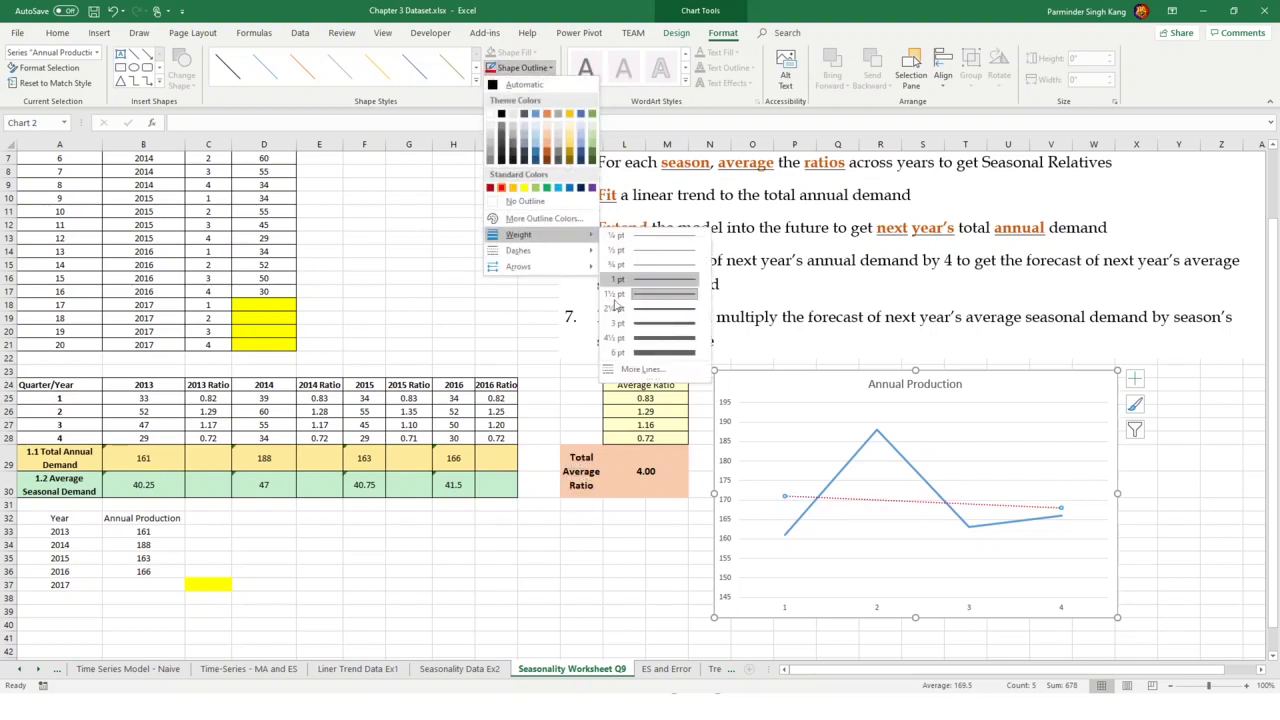
click(578, 460)
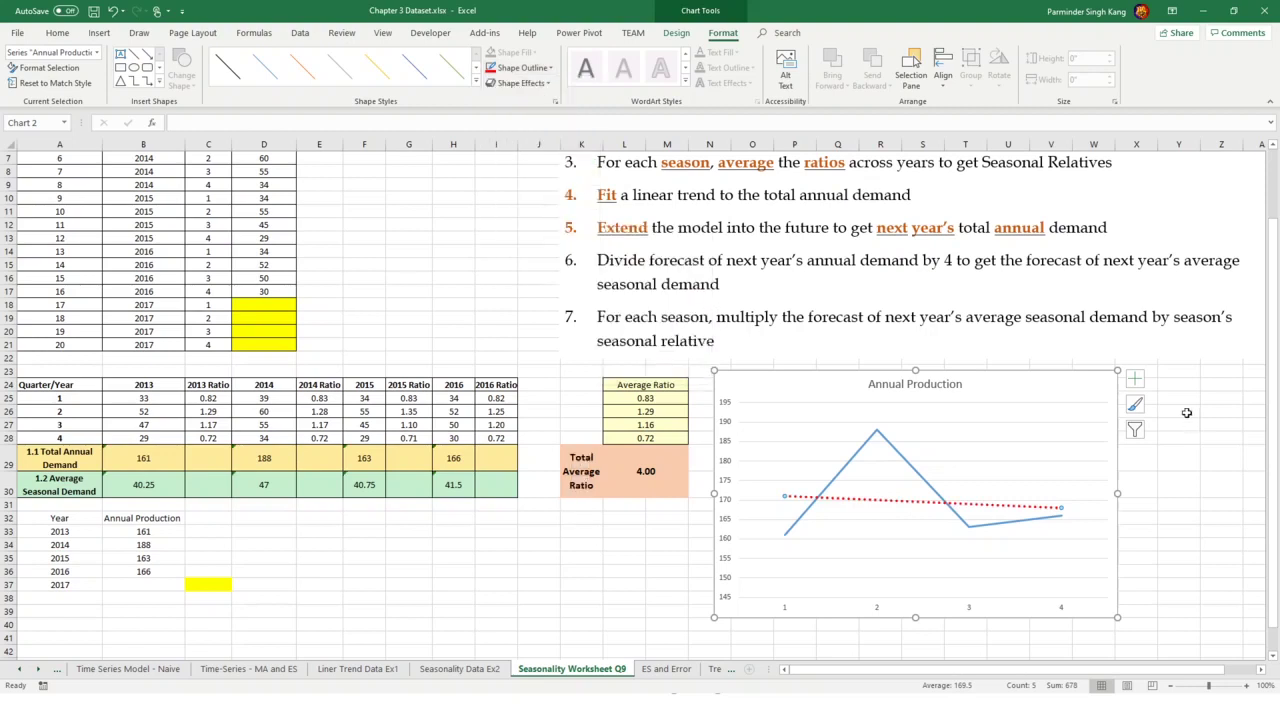
Show the trendline equation y = -x + 172 at the chart's upper right with yellow fill
click(1133, 380)
click(1248, 502)
click(1097, 576)
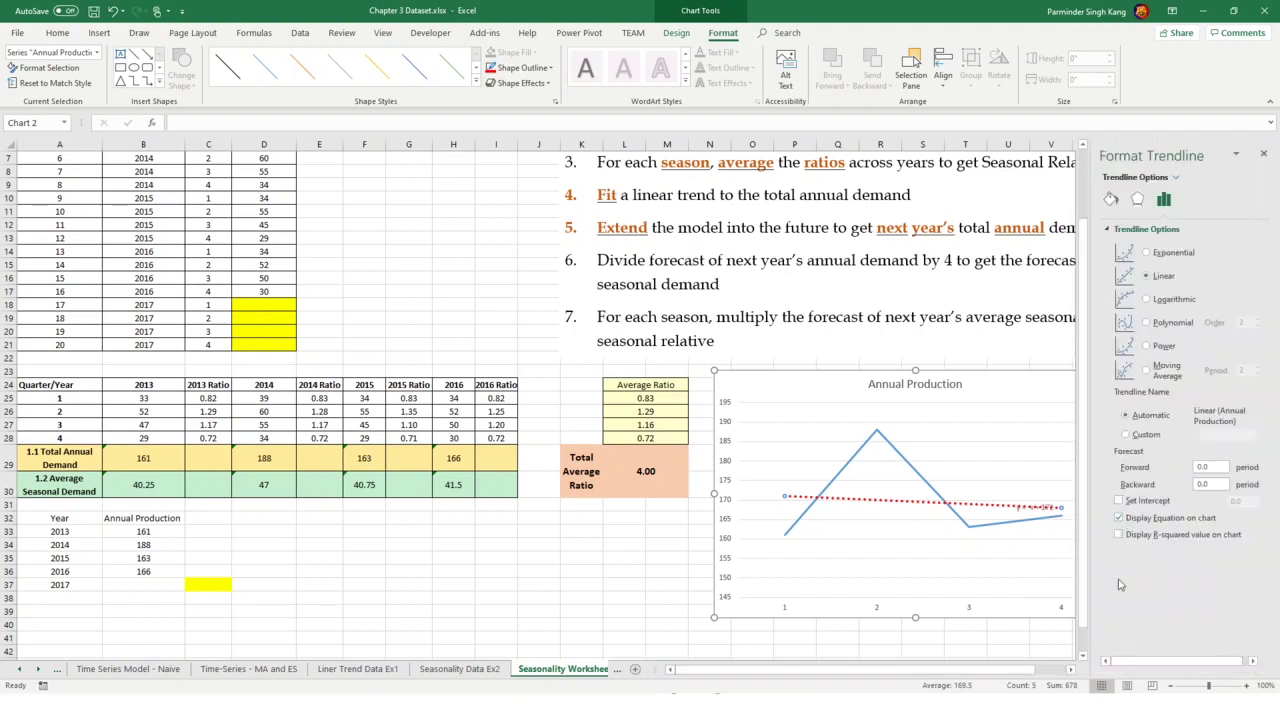
click(1263, 153)
click(1038, 508)
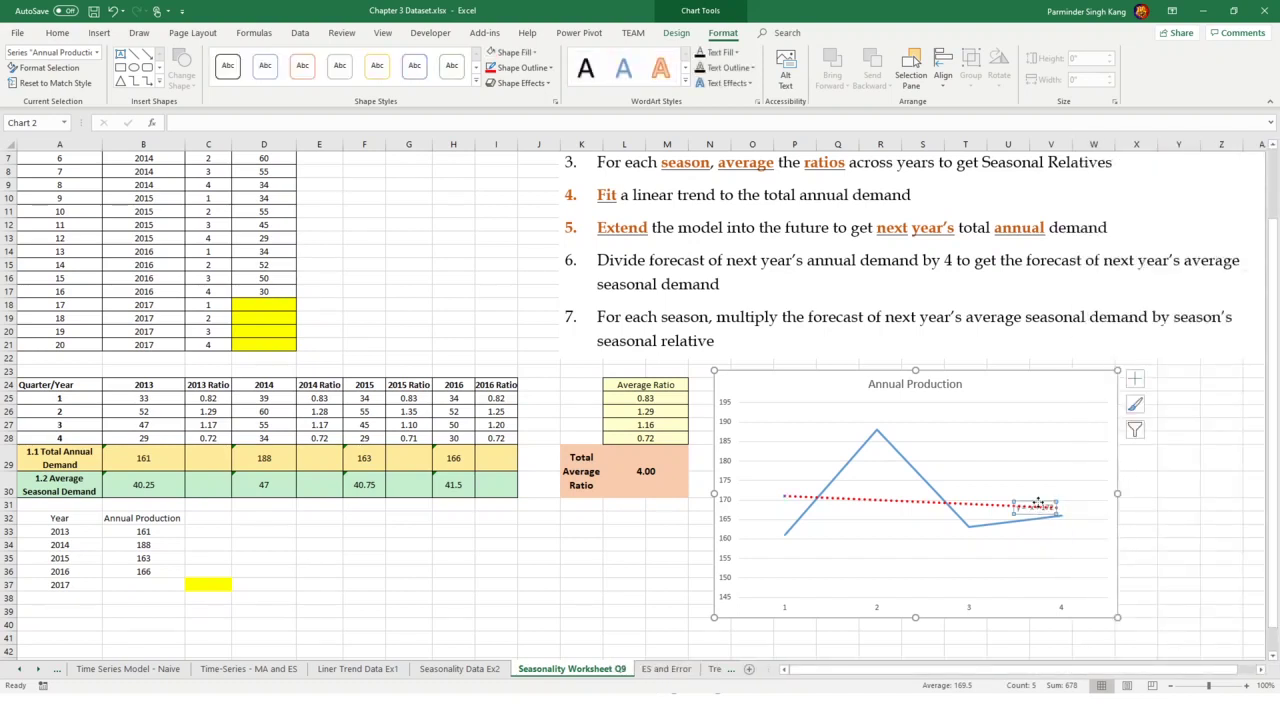
drag(1038, 503, 1034, 448)
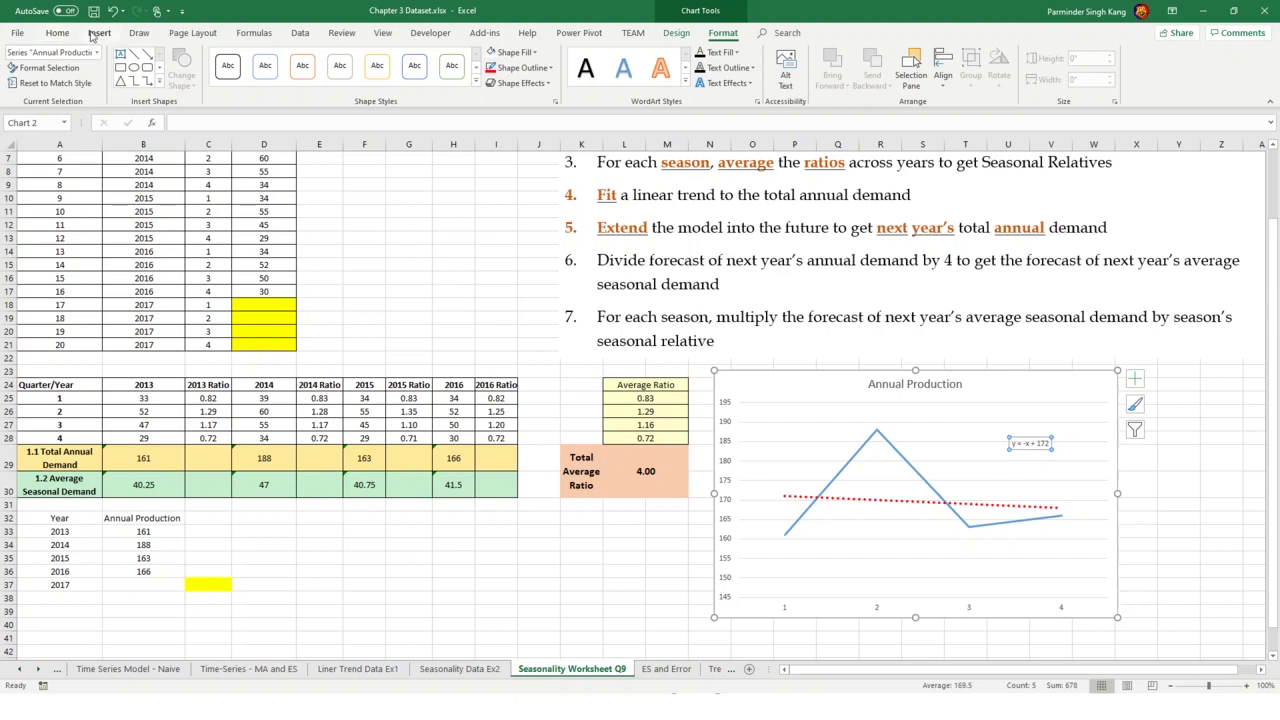
click(59, 33)
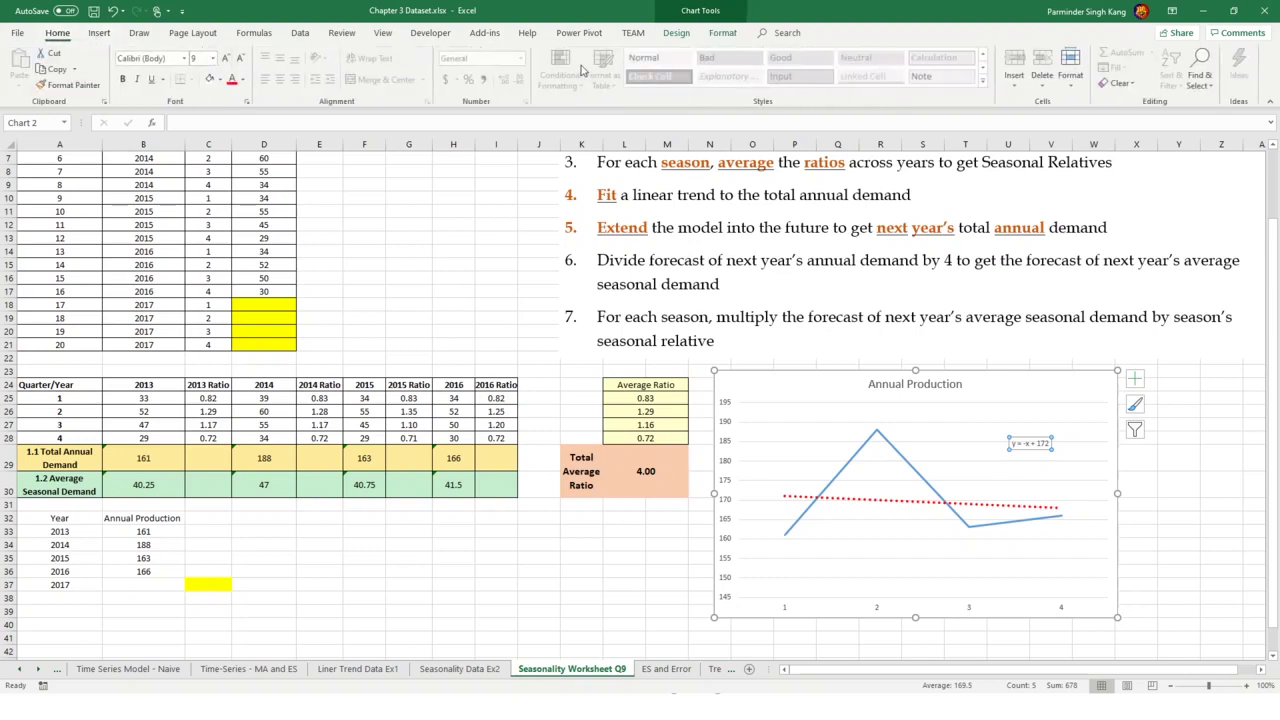
click(209, 79)
click(178, 597)
Count the listed years from 2013 as periods toward the yellow 2017 forecast cell
click(200, 579)
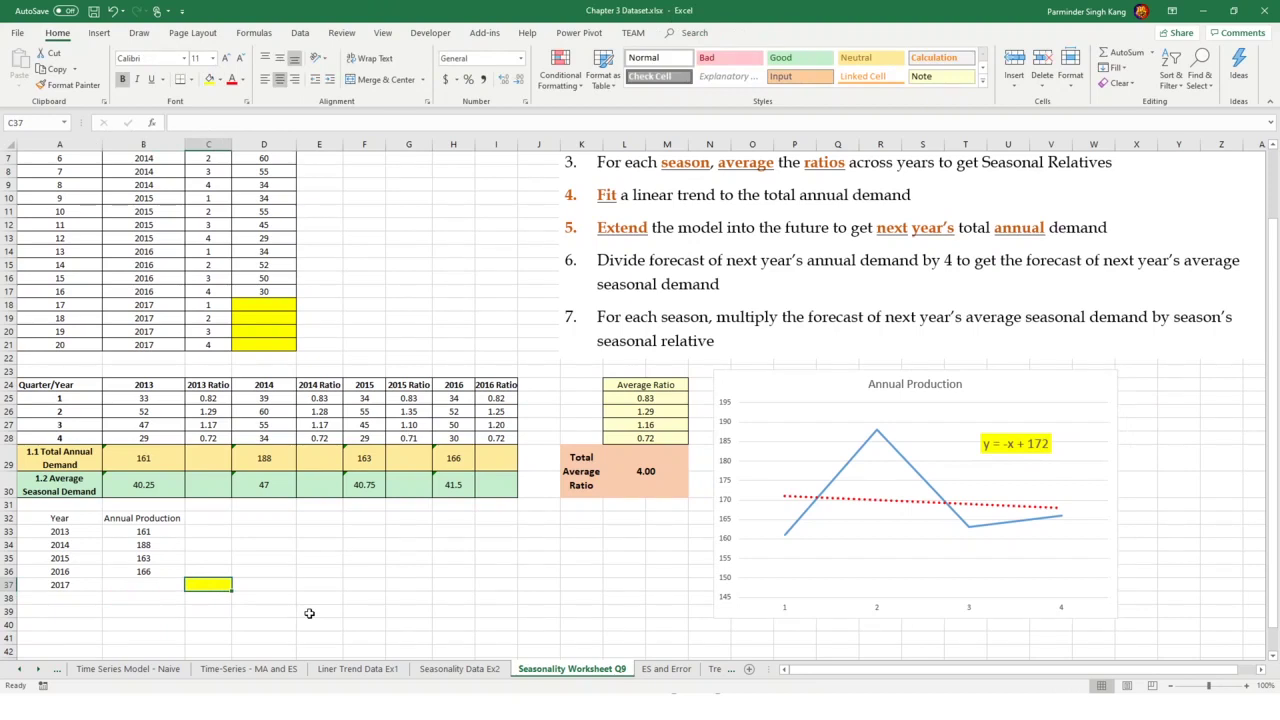
click(60, 532)
click(62, 545)
click(62, 558)
click(62, 571)
Enter =-5+172 in C37 to forecast 2017 demand of 167 (x = 5)
click(63, 584)
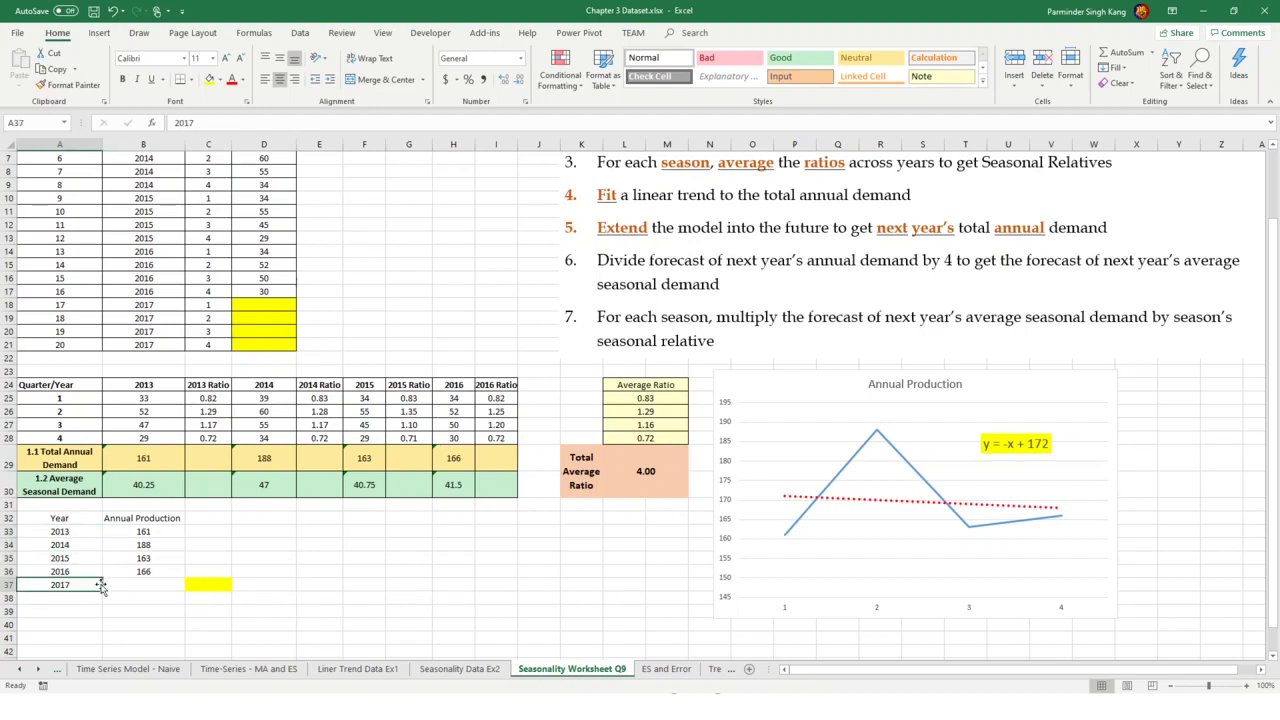
click(209, 584)
text(=)
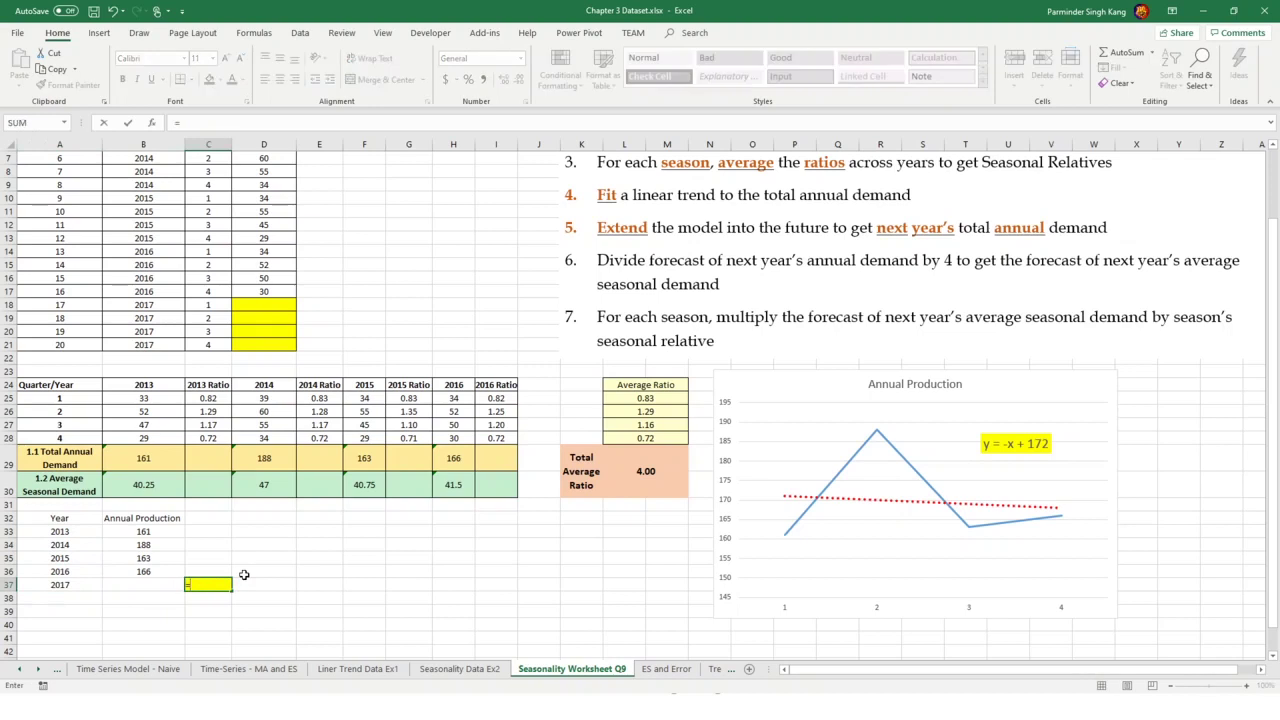
text(-5+172)
key(Return)
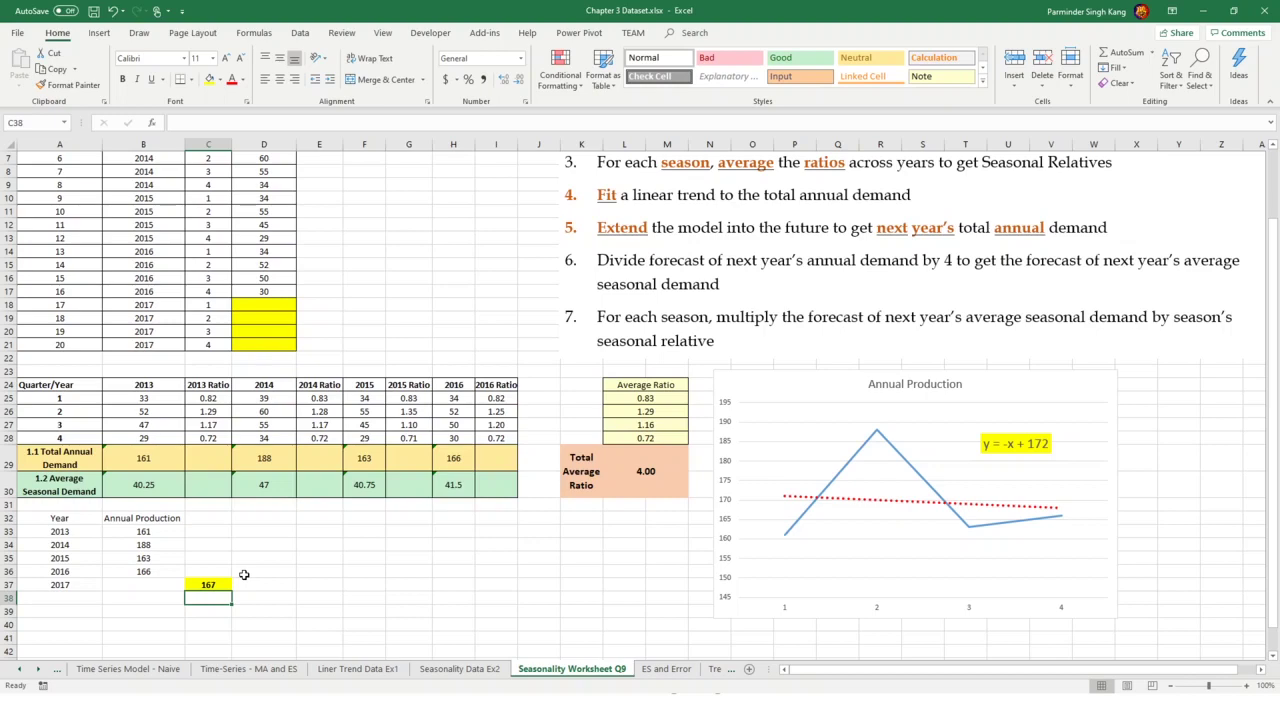
scroll(253, 545, down, 2)
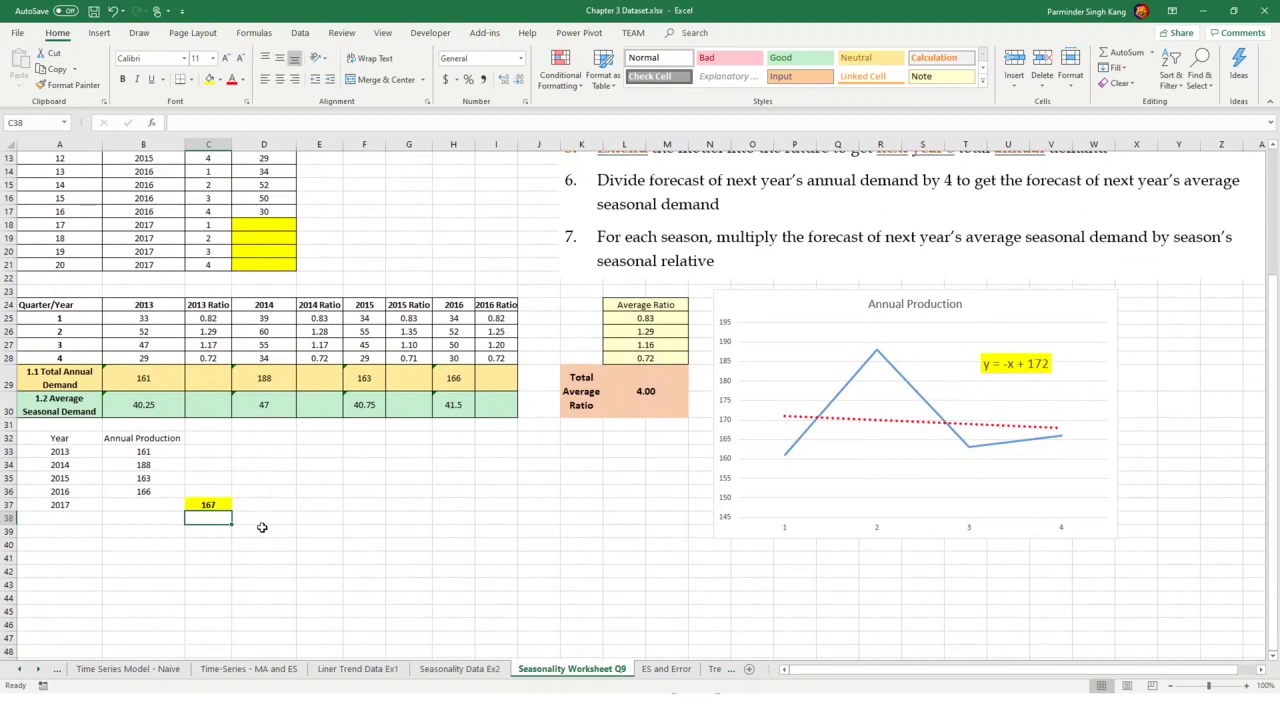
scroll(261, 527, up, 1)
click(208, 545)
scroll(414, 404, up, 1)
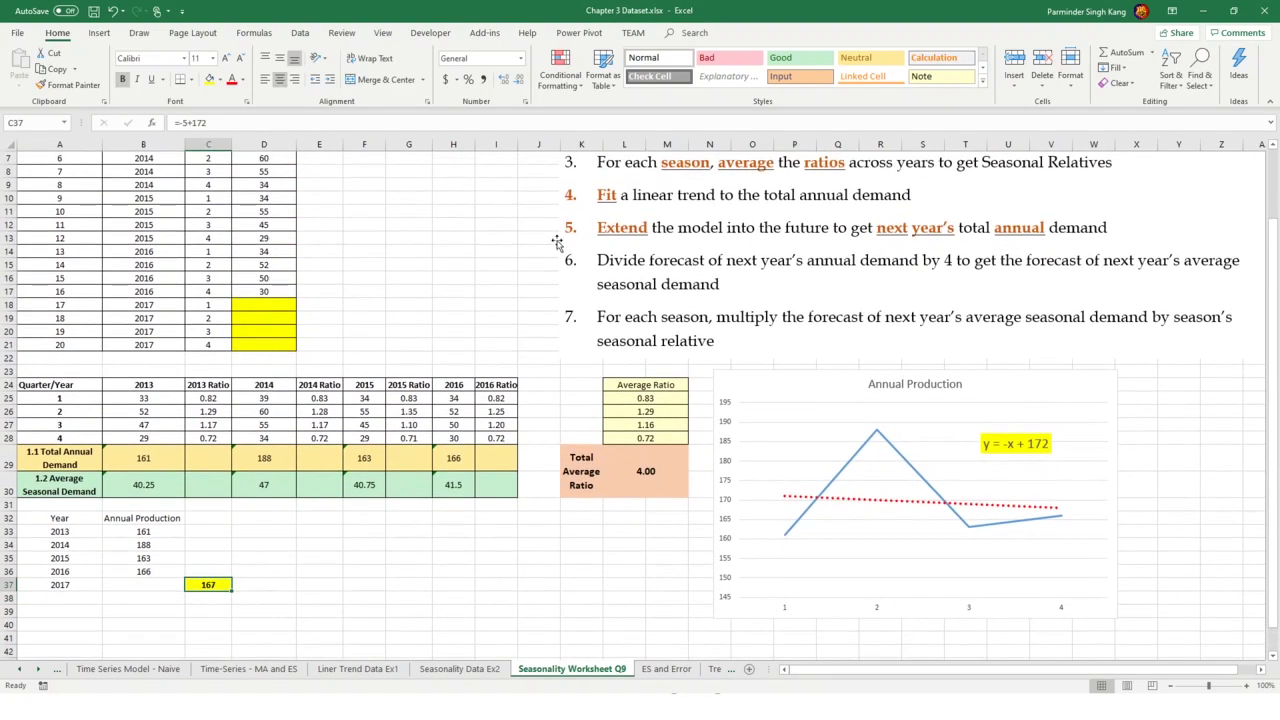
click(604, 228)
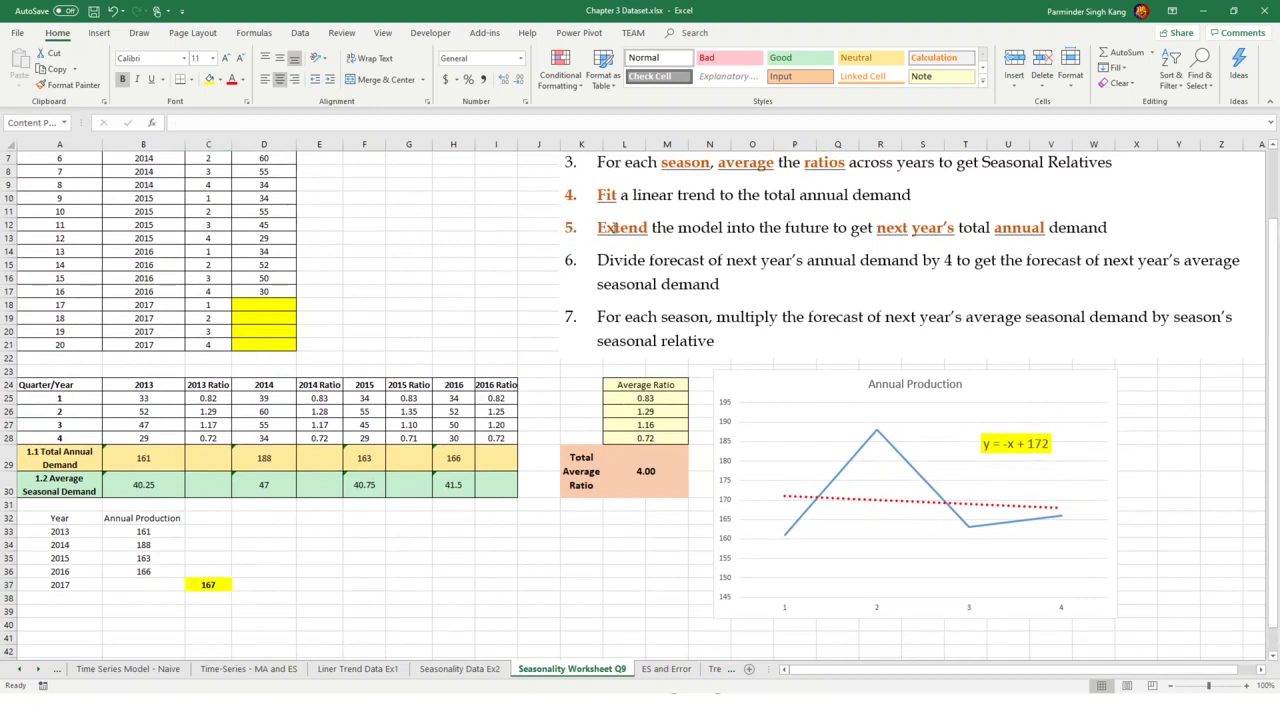
drag(604, 228, 697, 226)
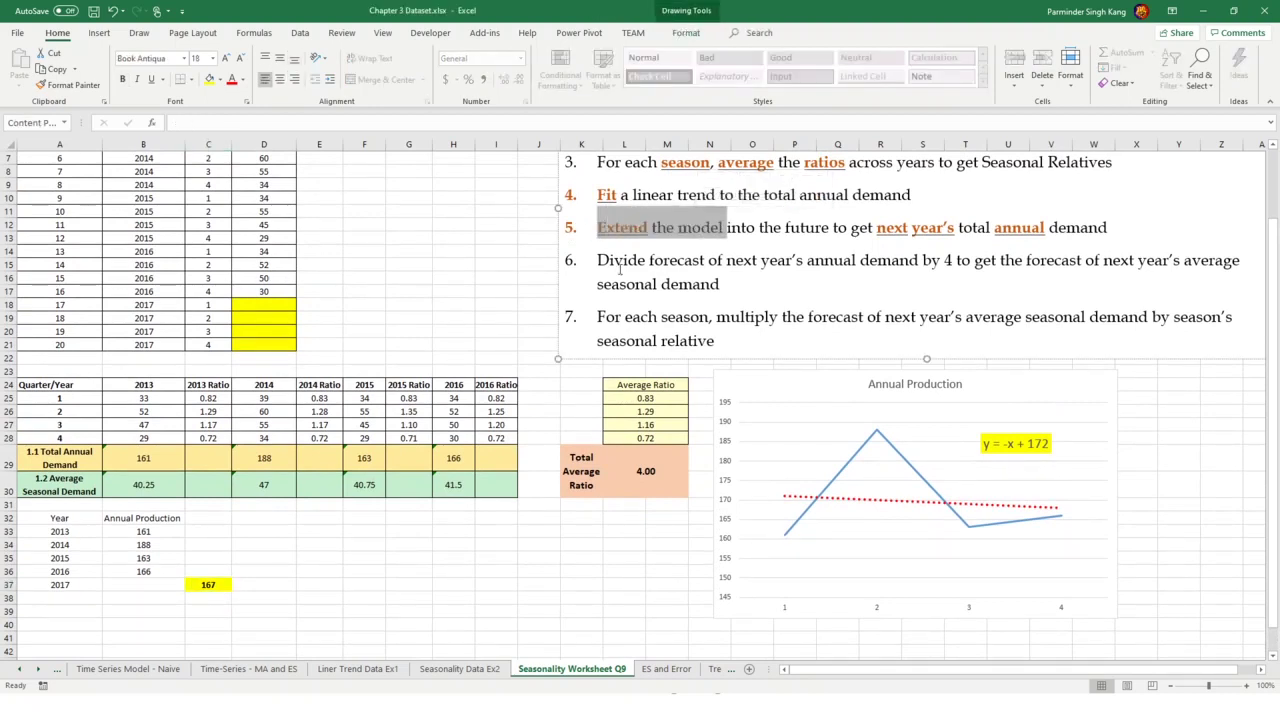
drag(598, 261, 736, 280)
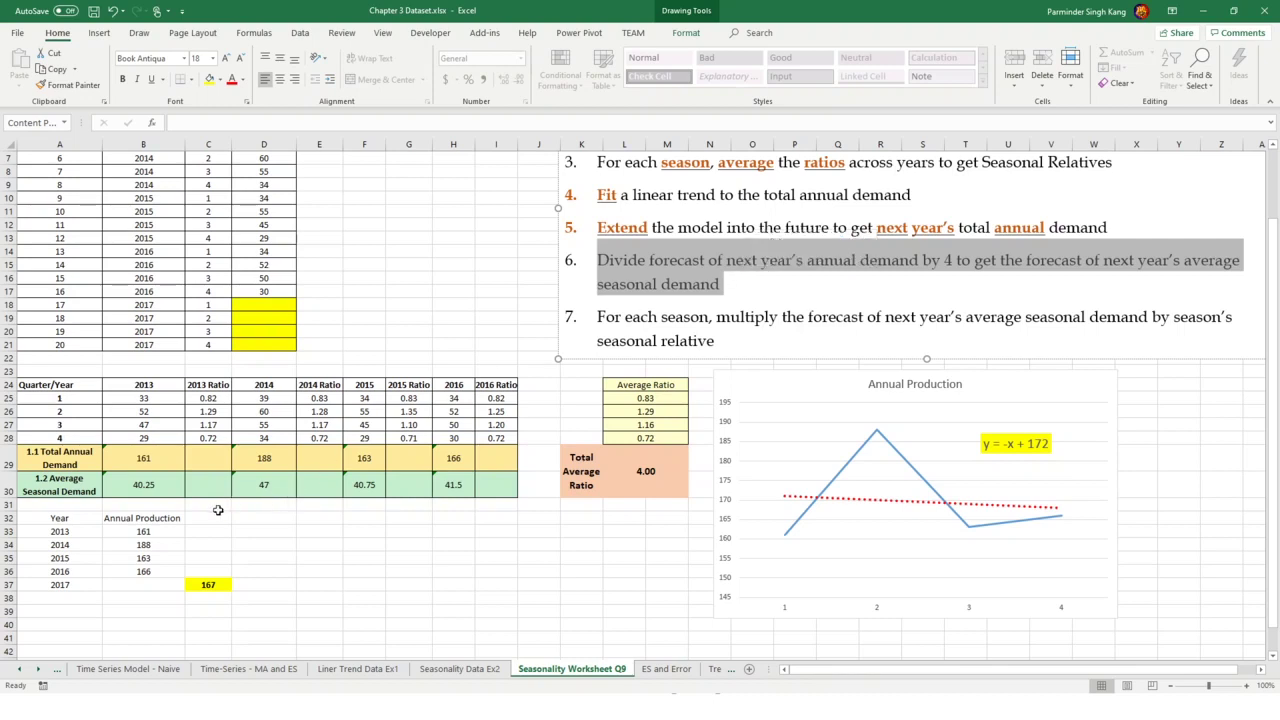
click(81, 609)
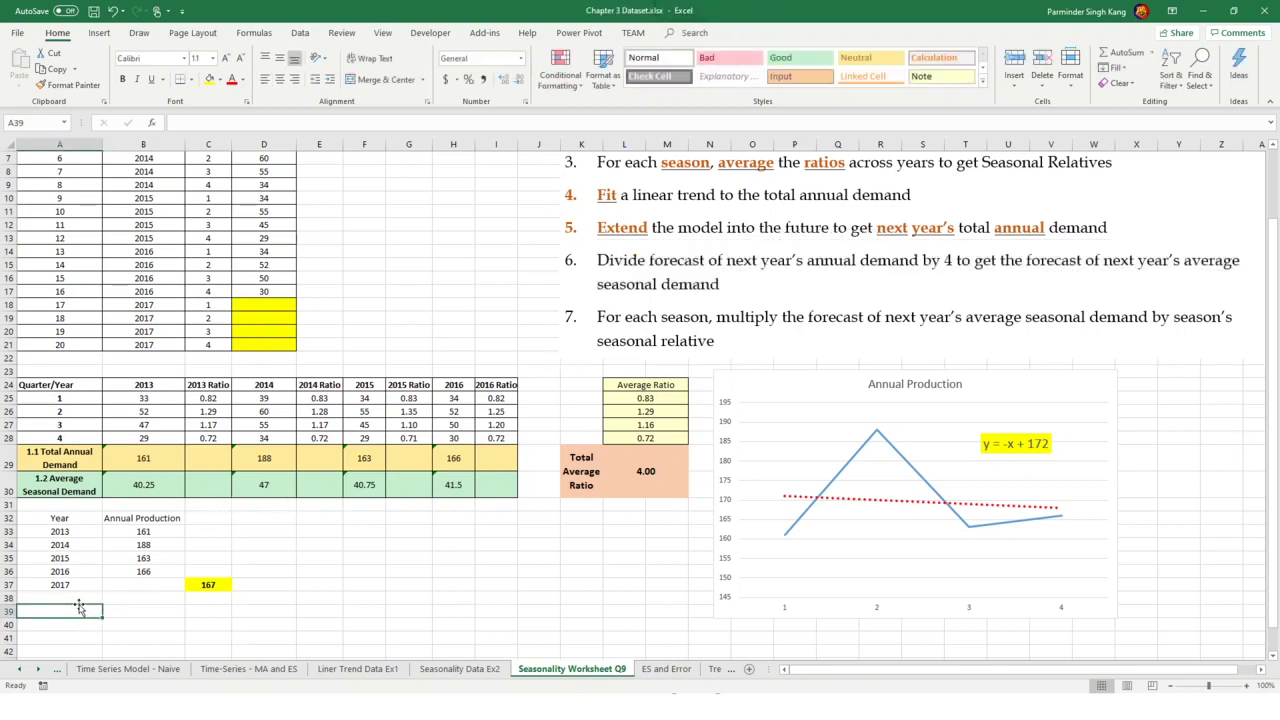
Enter the year 2017 in A39 and quarters 1 to 4 in B39:B42
text(2017)
key(Return)
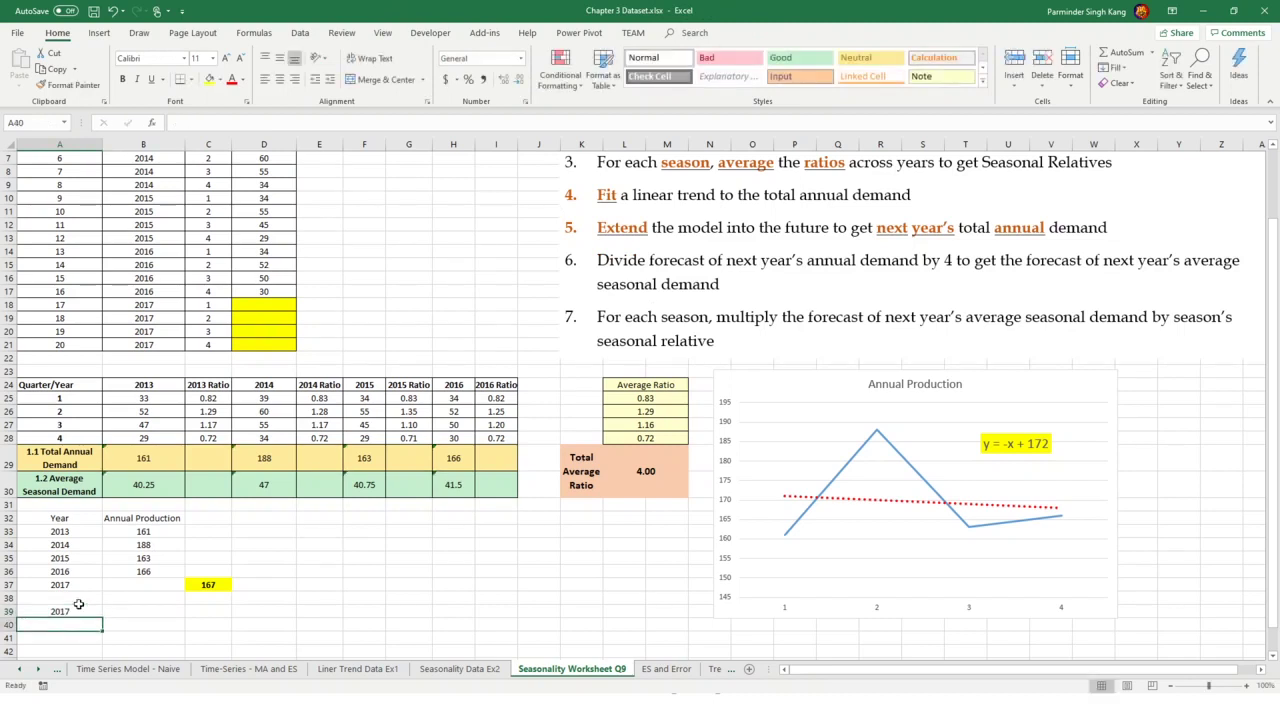
key(Right)
key(Up)
text(1)
key(Return)
text(2)
key(Return)
text(3)
key(Return)
text(4)
key(Return)
Enter =167/4 (41.75) in C39 and fill it down to C42
key(Up)
key(Up)
key(Up)
key(Up)
key(Right)
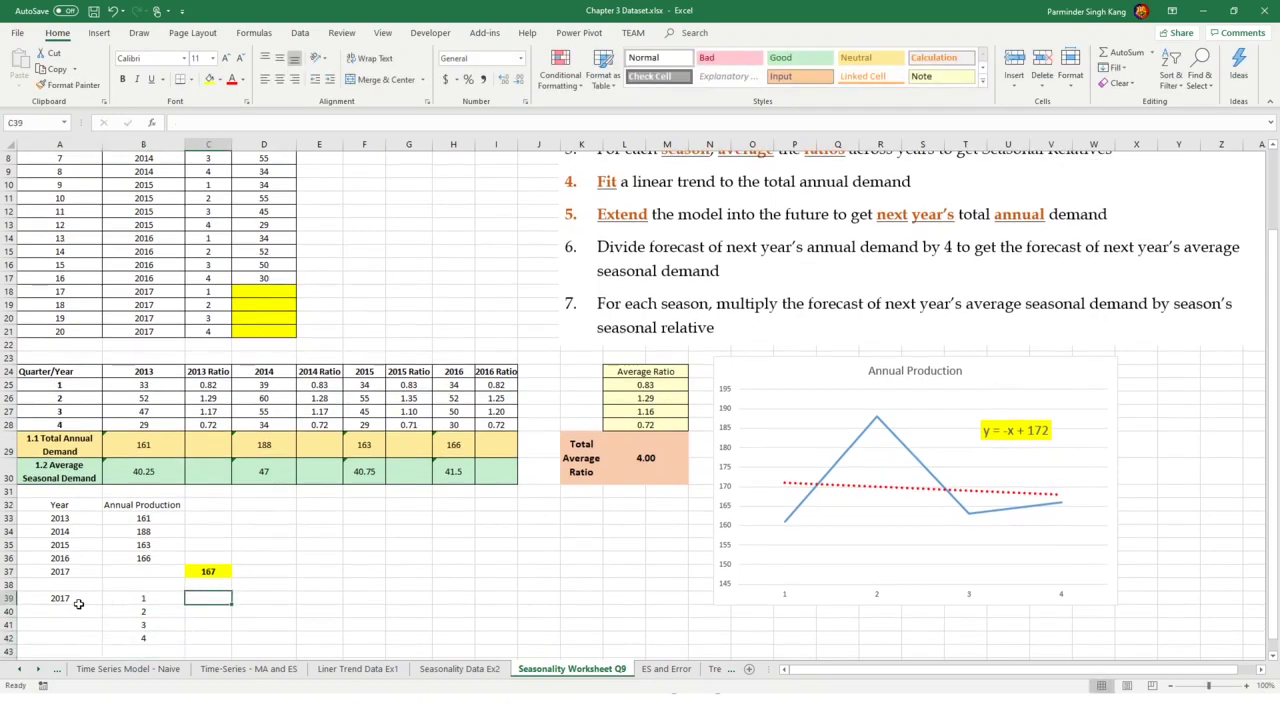
text(=167/4)
key(Return)
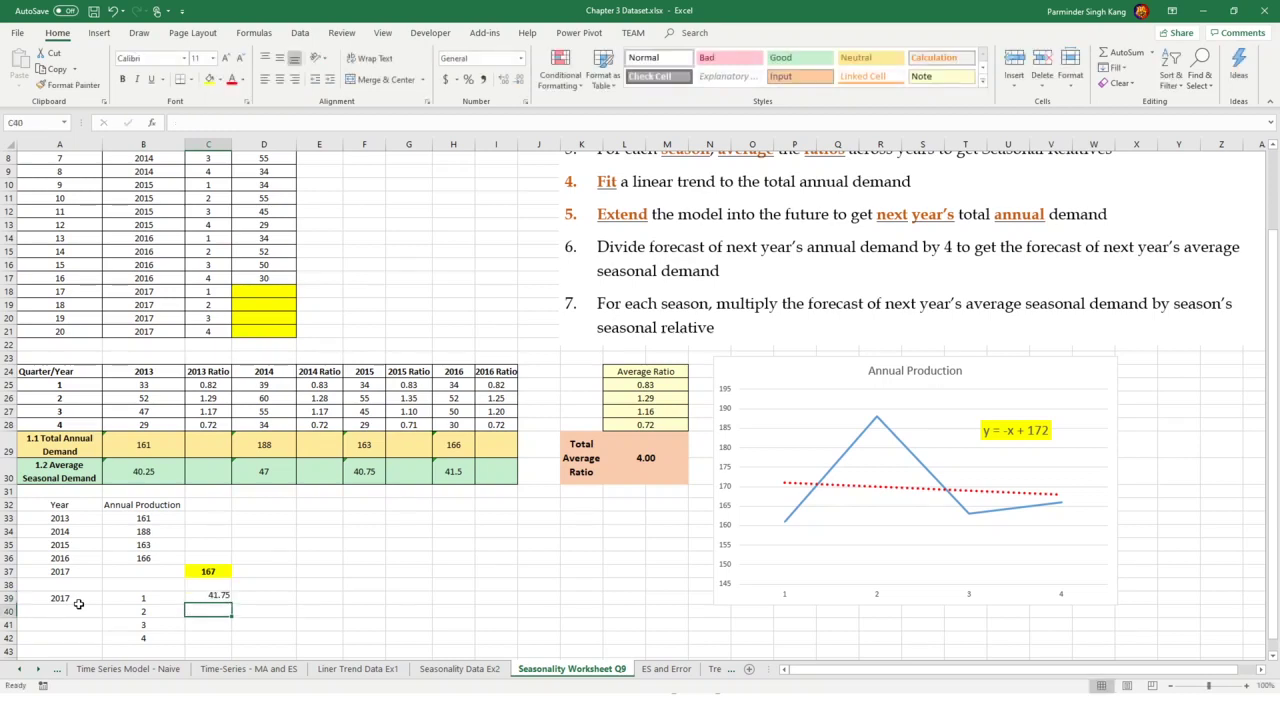
click(217, 597)
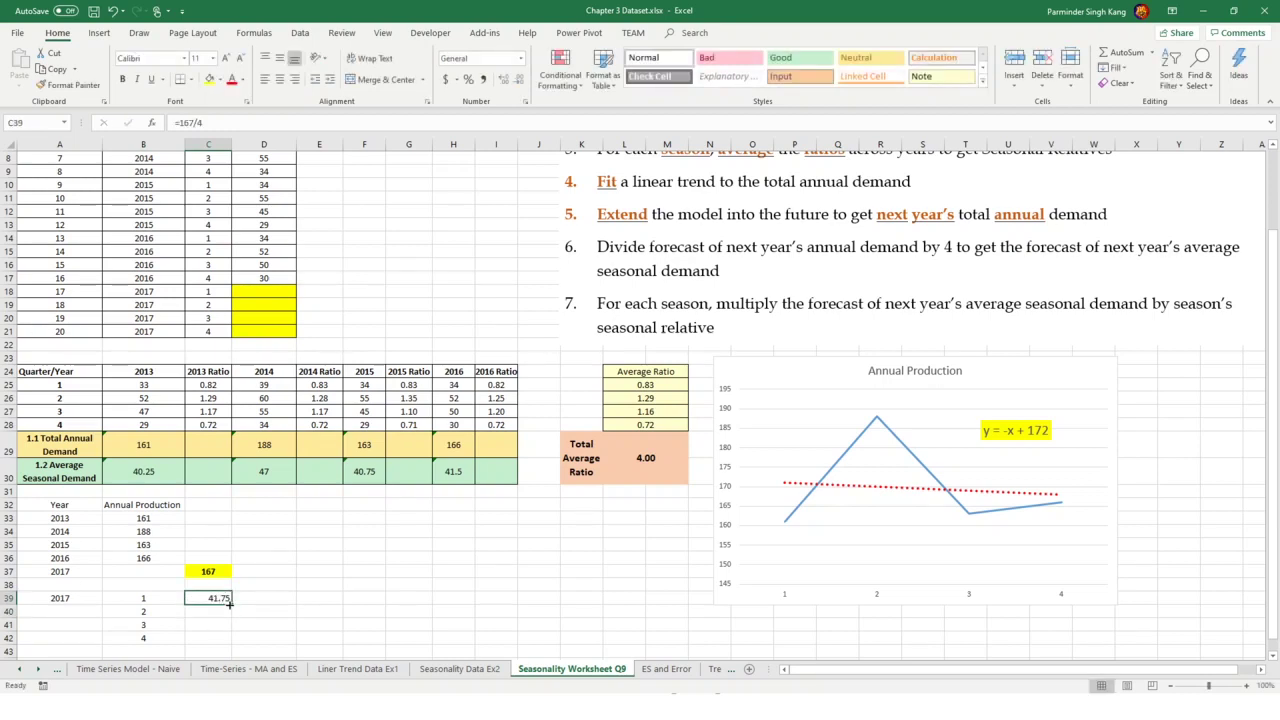
drag(232, 604, 230, 650)
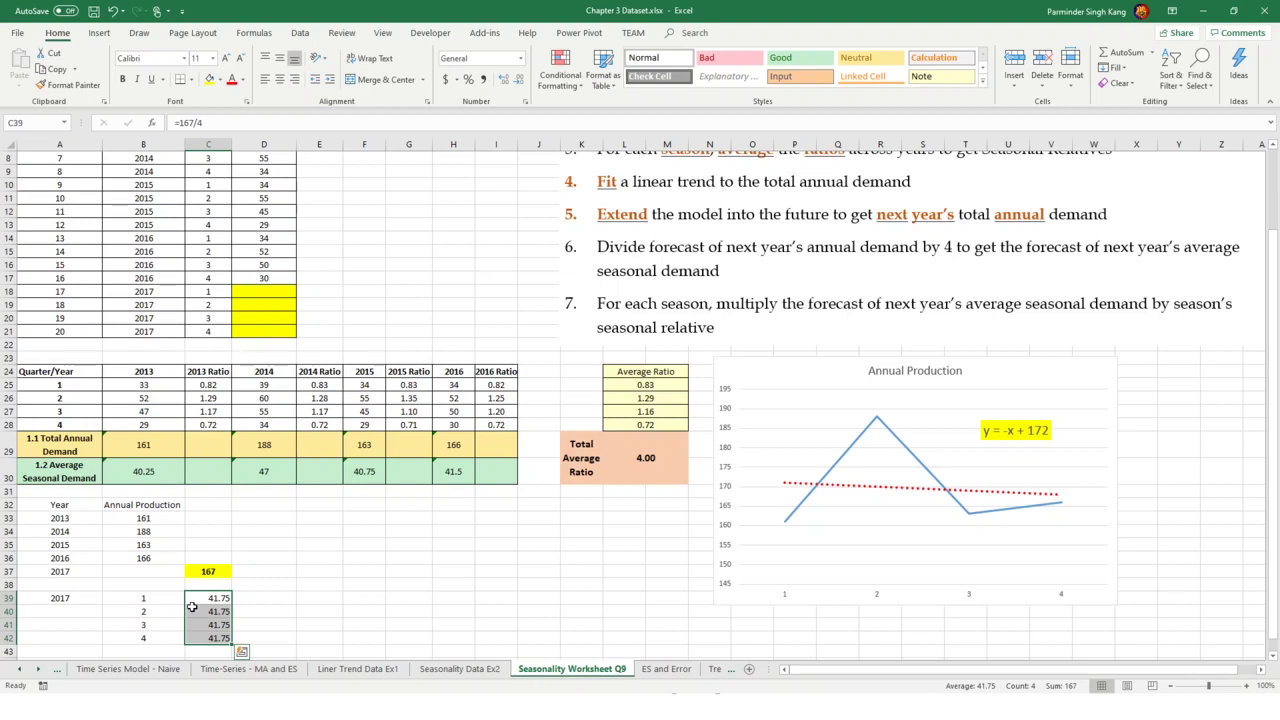
click(266, 603)
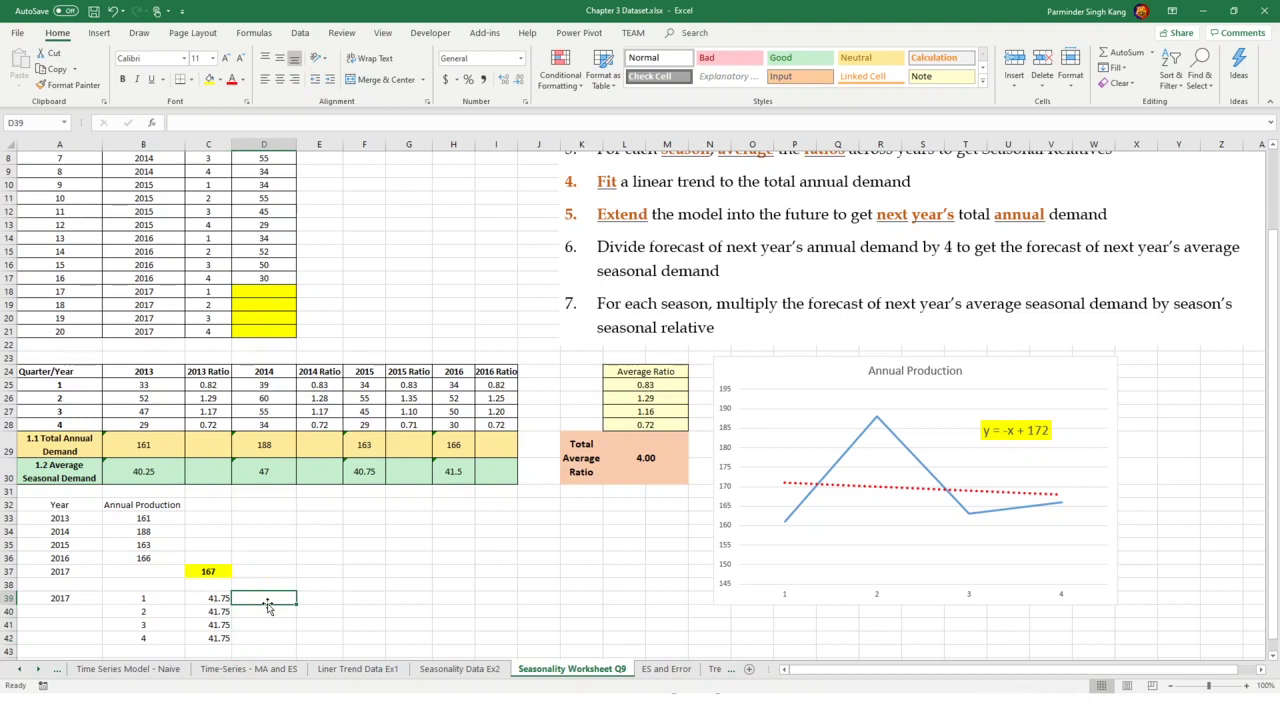
Enter =C39*L25 in D39 to forecast quarter 1 from its 0.83 average ratio
key(ctrl+2)
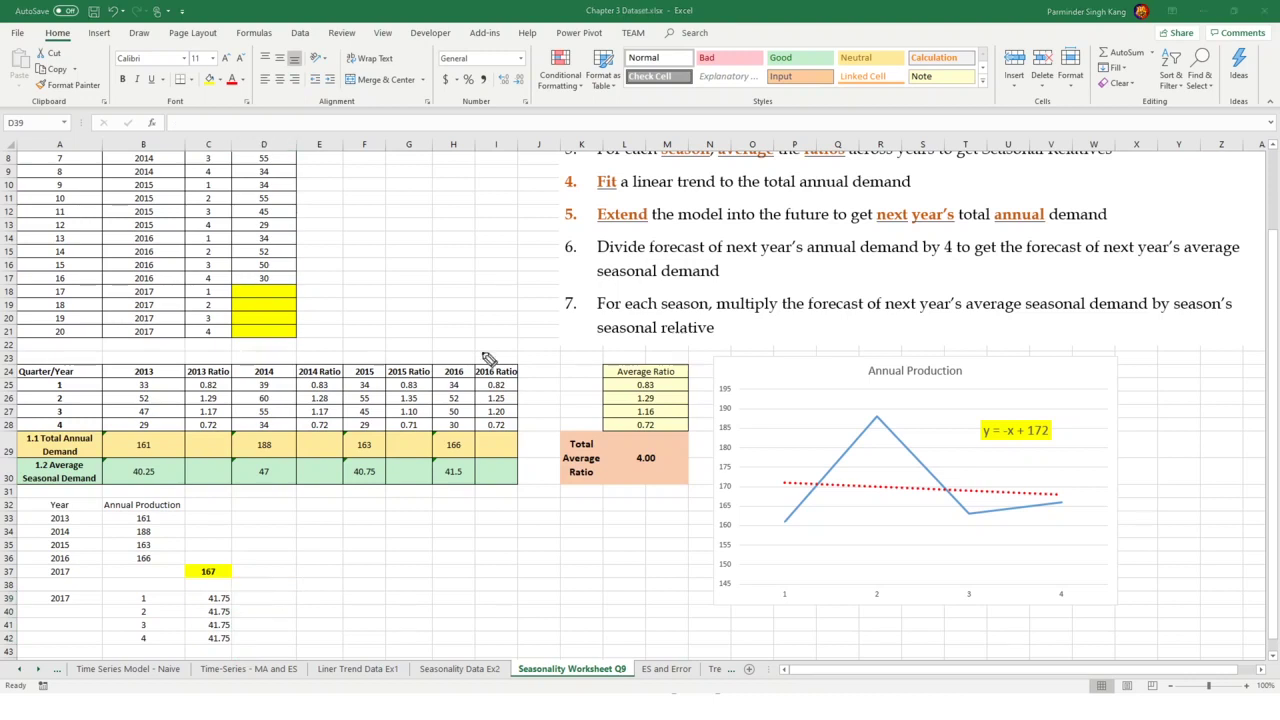
drag(559, 307, 594, 288)
click(249, 600)
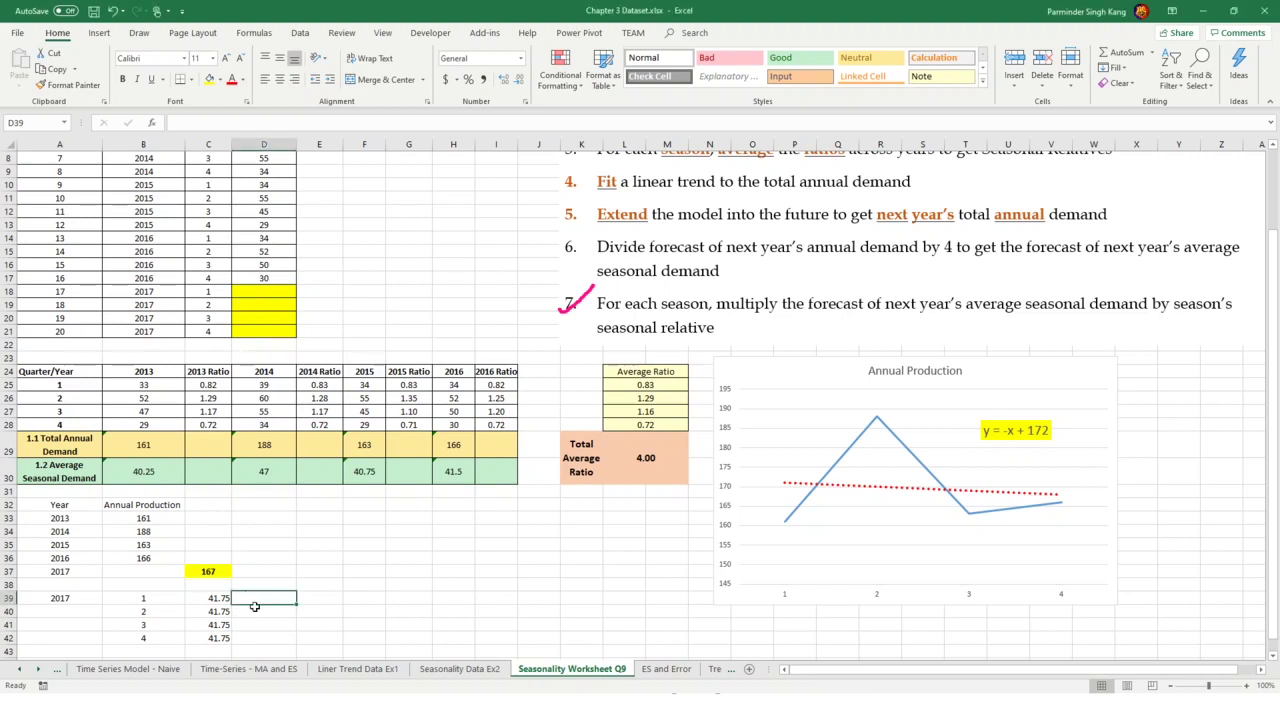
text(=)
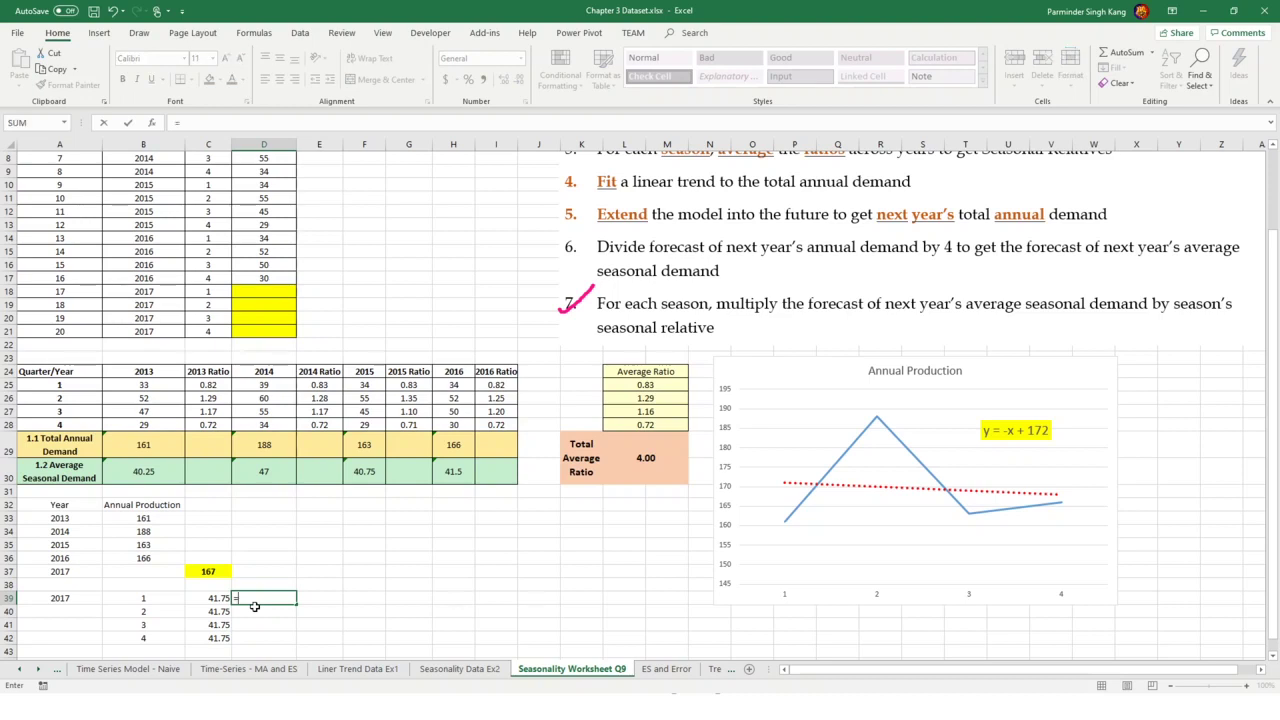
click(217, 597)
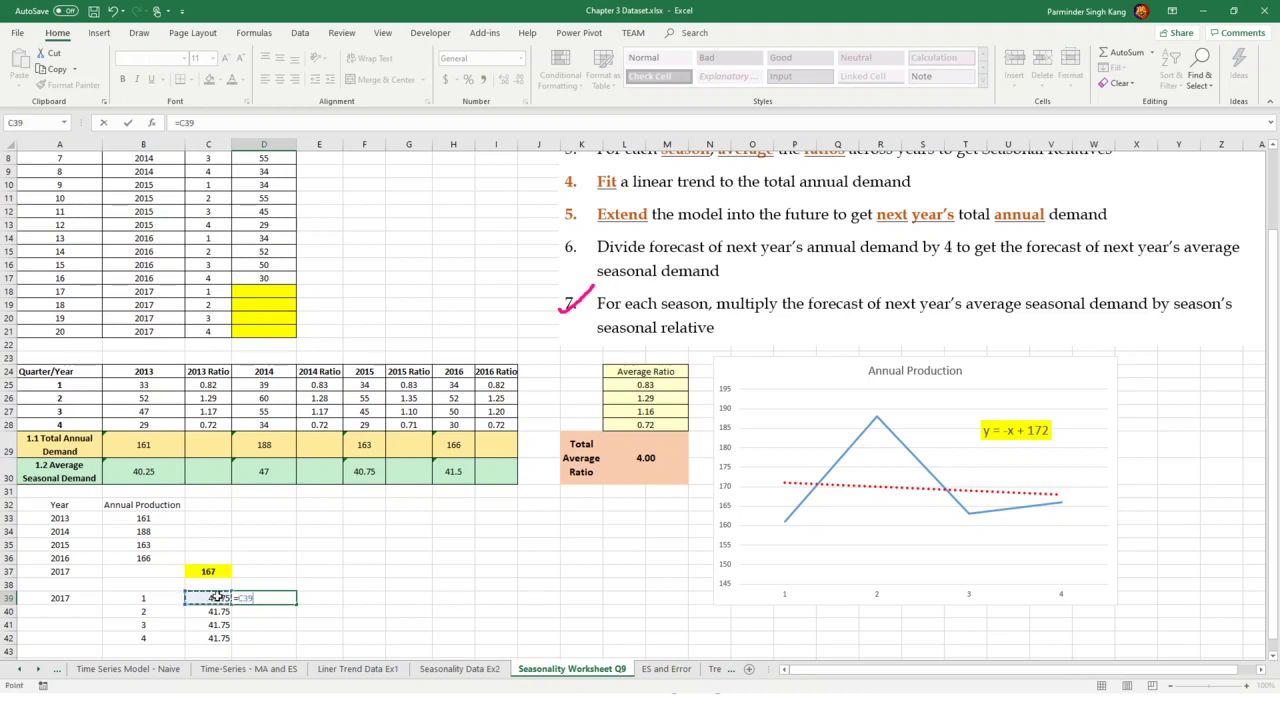
text(*)
click(674, 384)
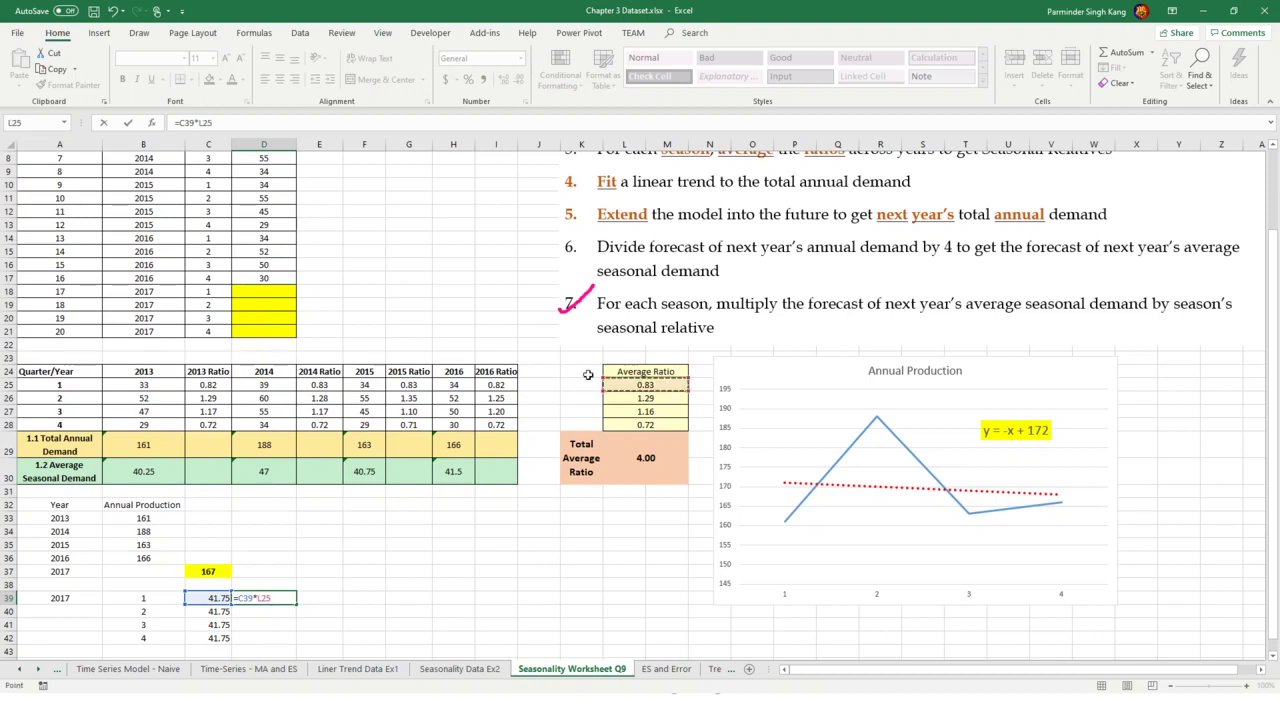
key(ctrl+Return)
Give the forecast Number format, center it, and fill down to D42 (34.48 to 30.04)
click(521, 59)
click(515, 112)
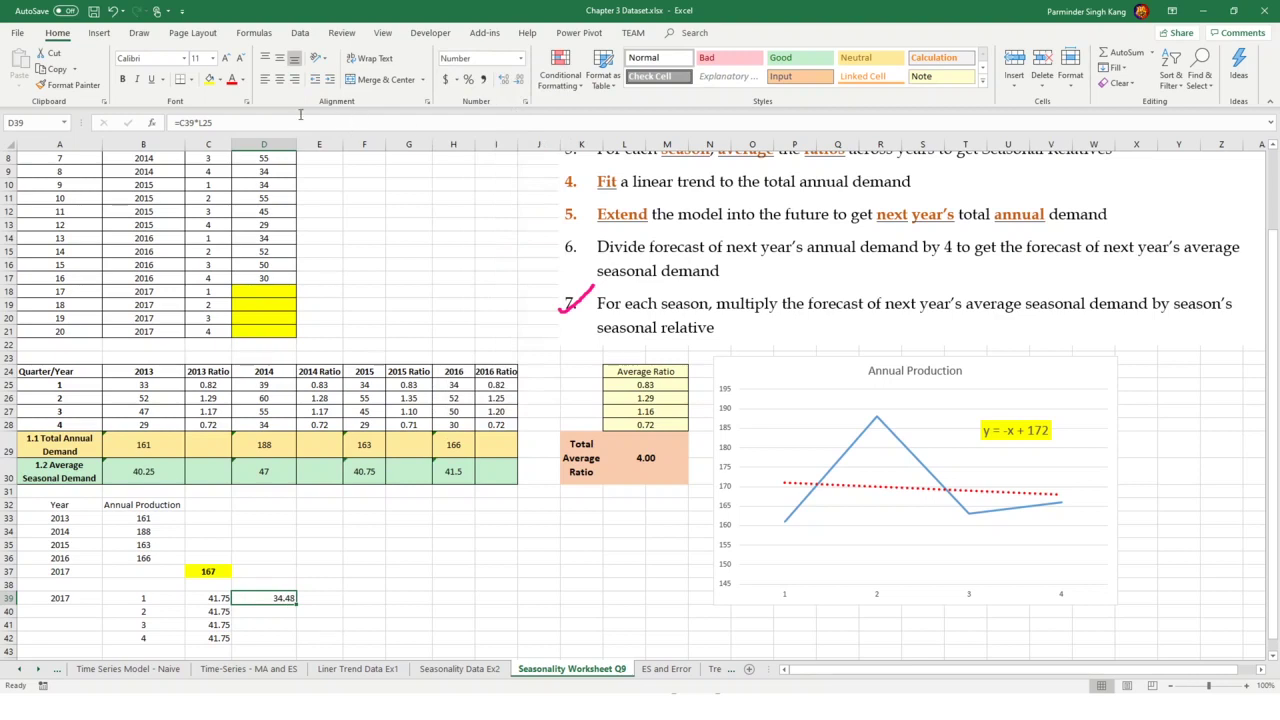
click(280, 79)
click(338, 628)
click(263, 599)
drag(296, 604, 295, 641)
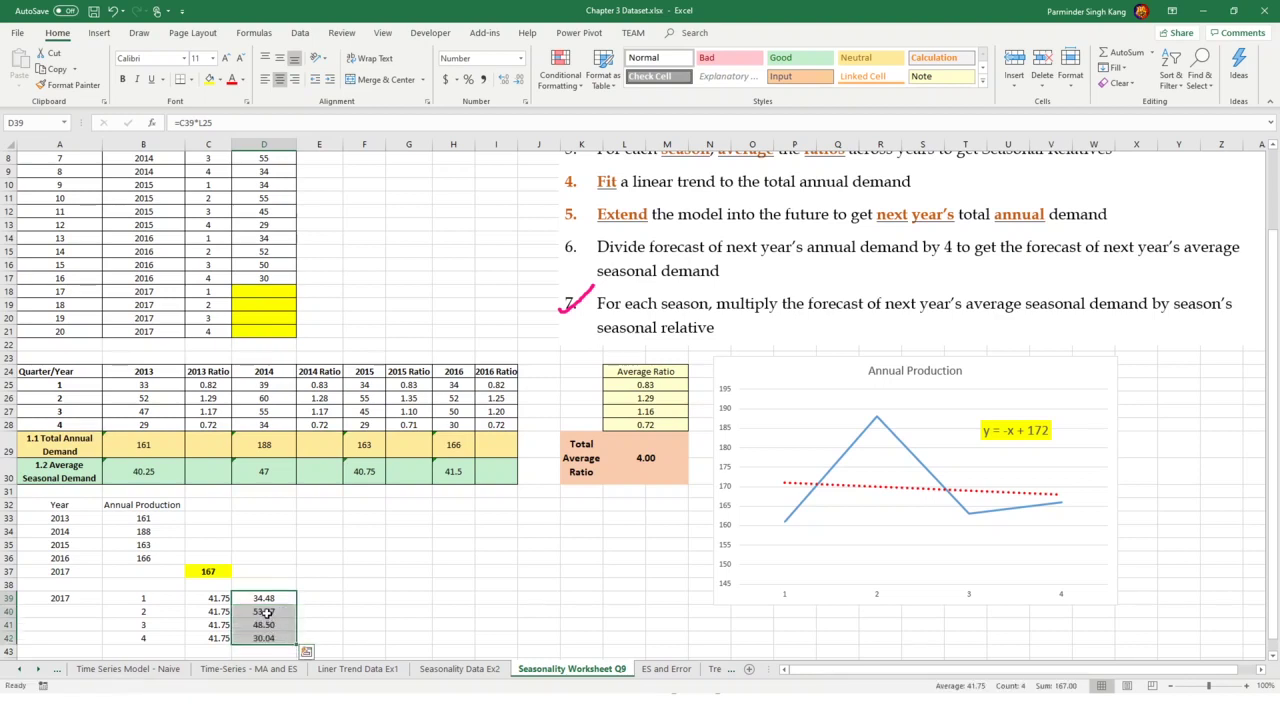
click(268, 611)
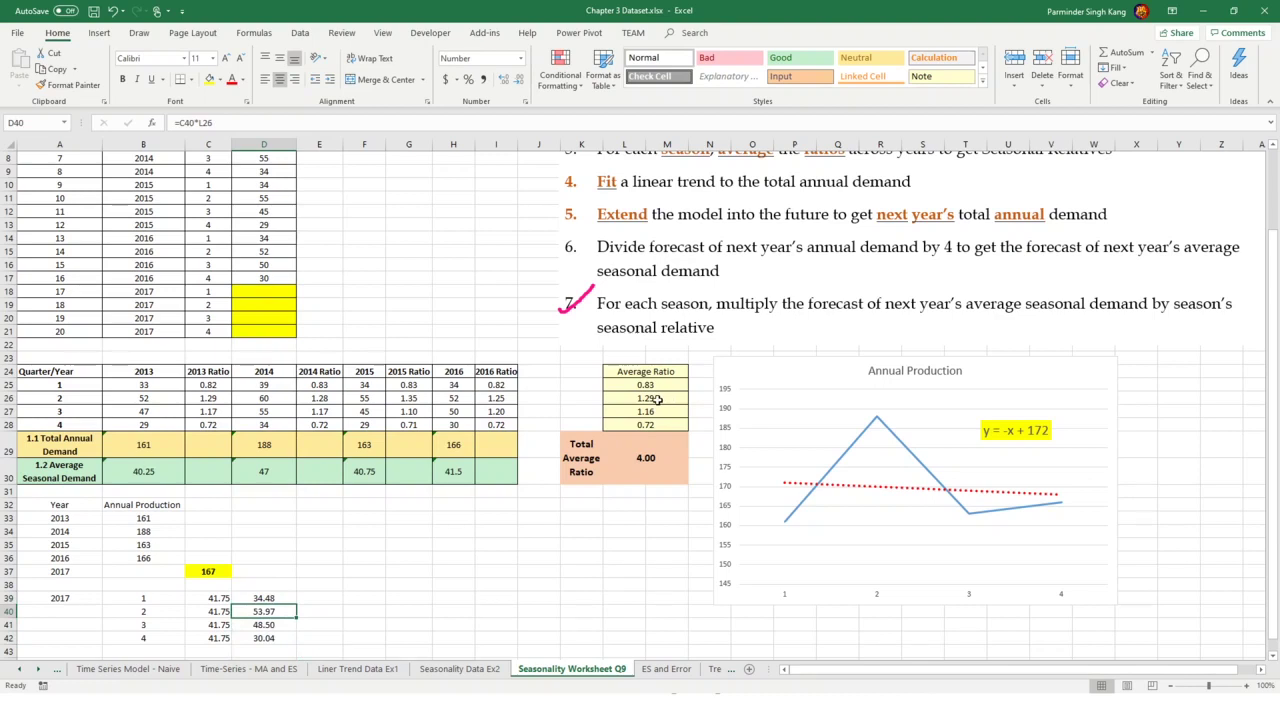
double_click(282, 612)
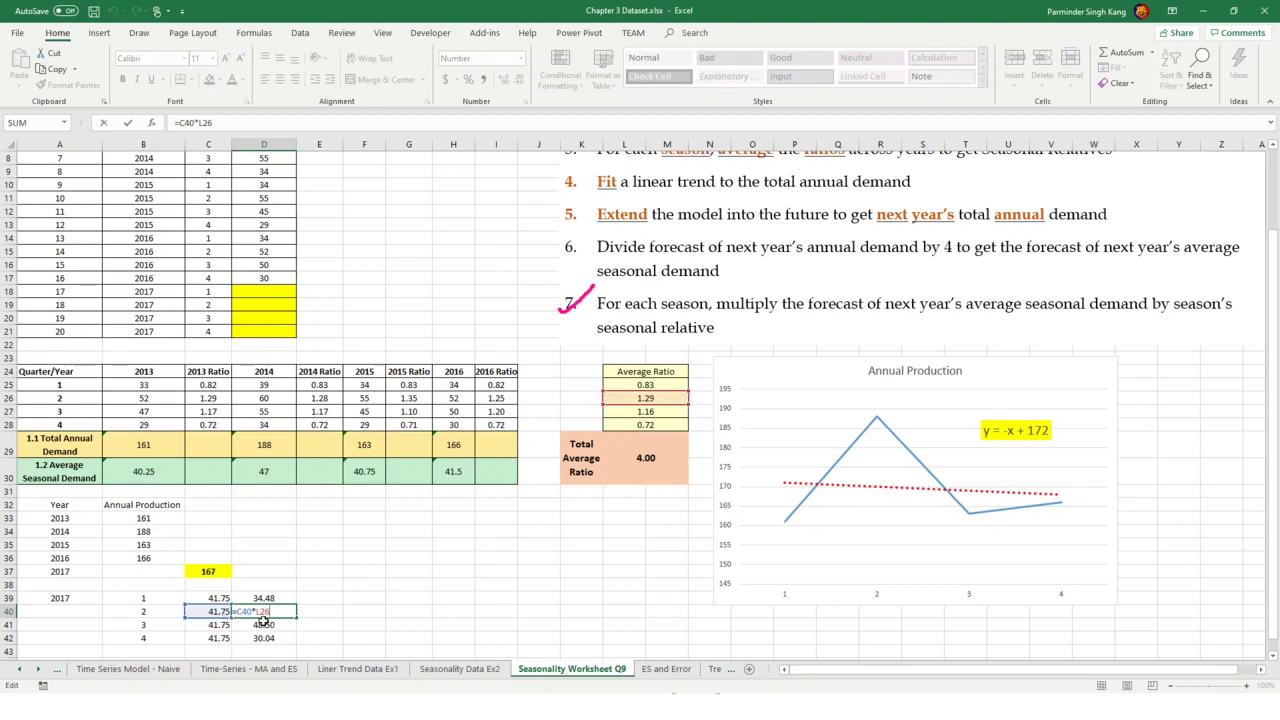
click(355, 626)
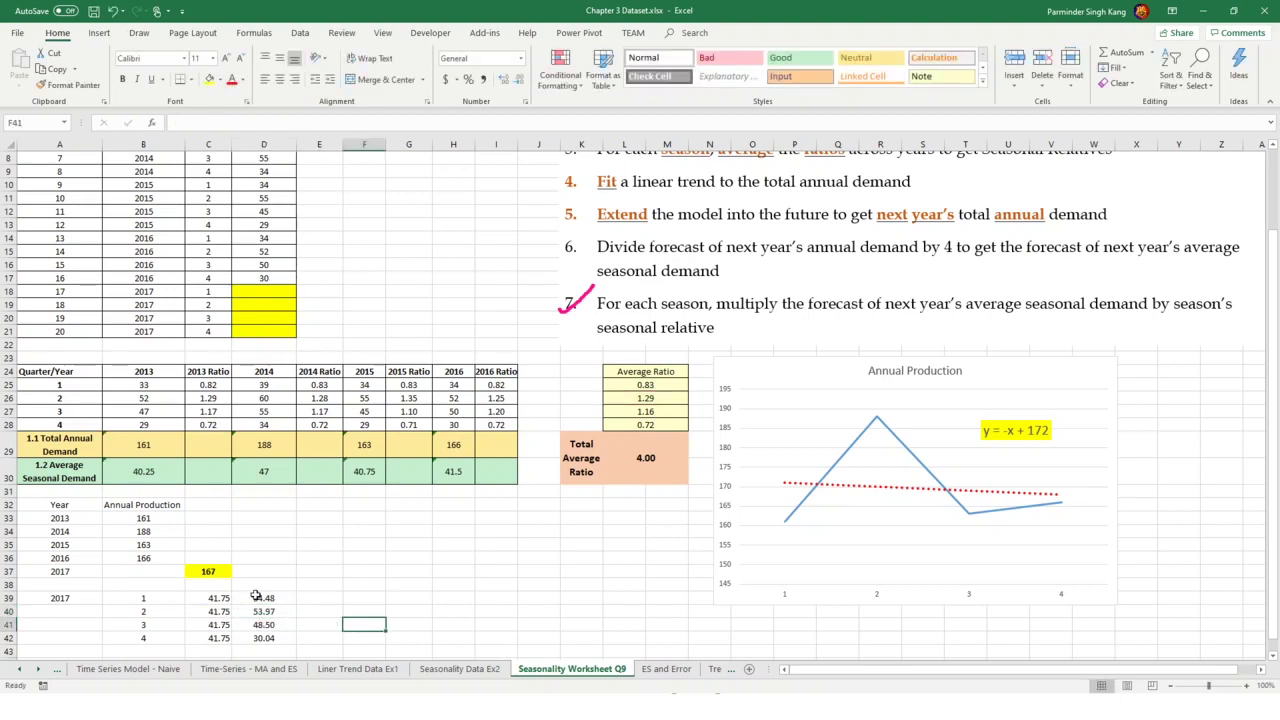
click(274, 599)
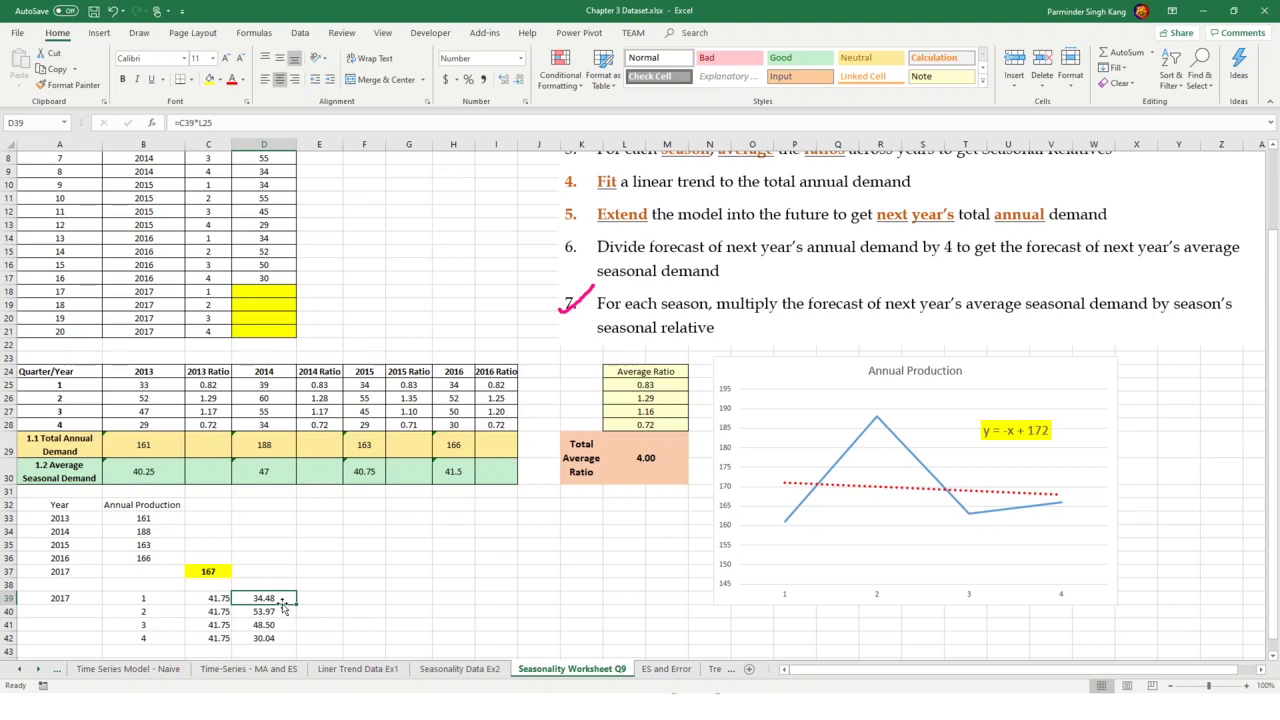
drag(668, 400, 667, 412)
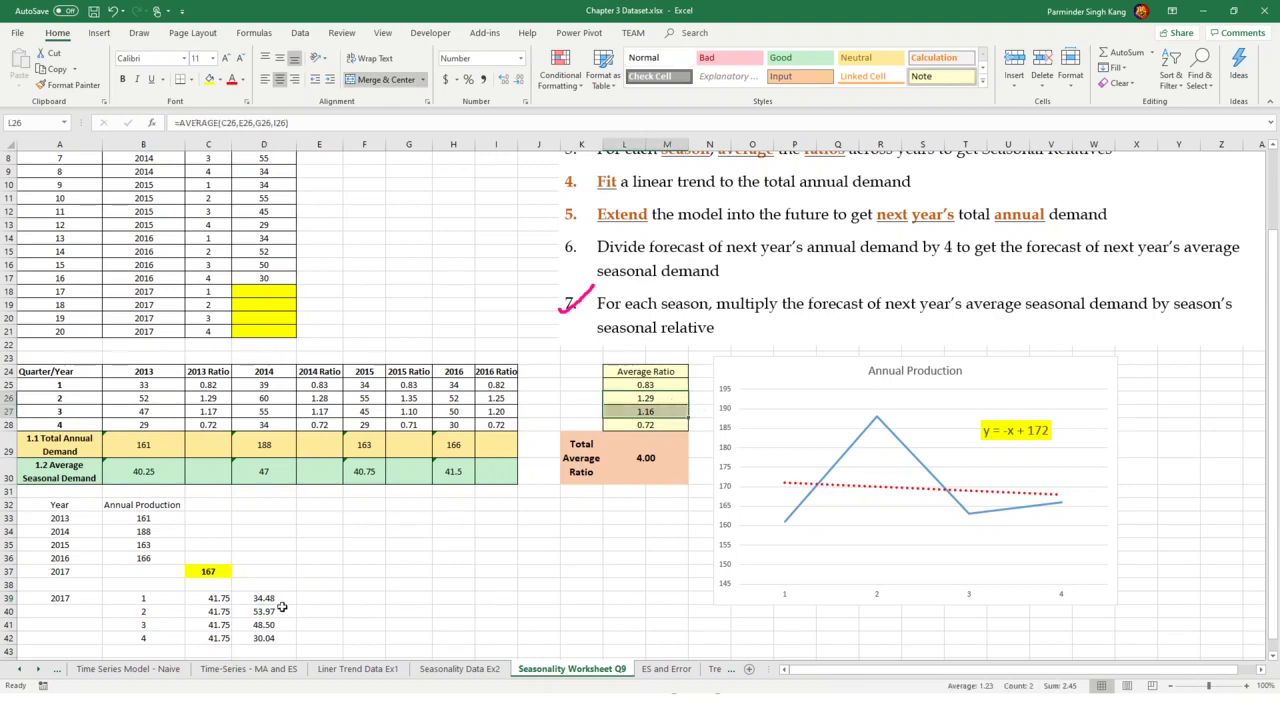
drag(280, 612, 280, 625)
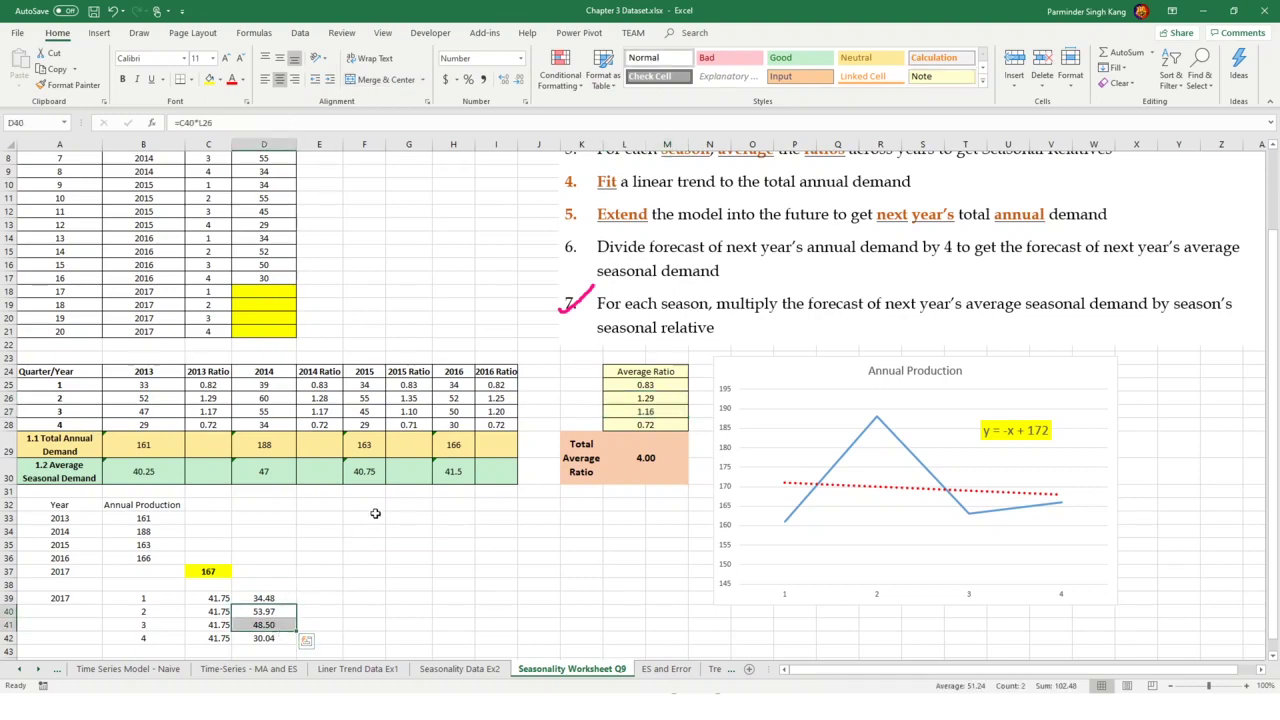
scroll(376, 514, down, 2)
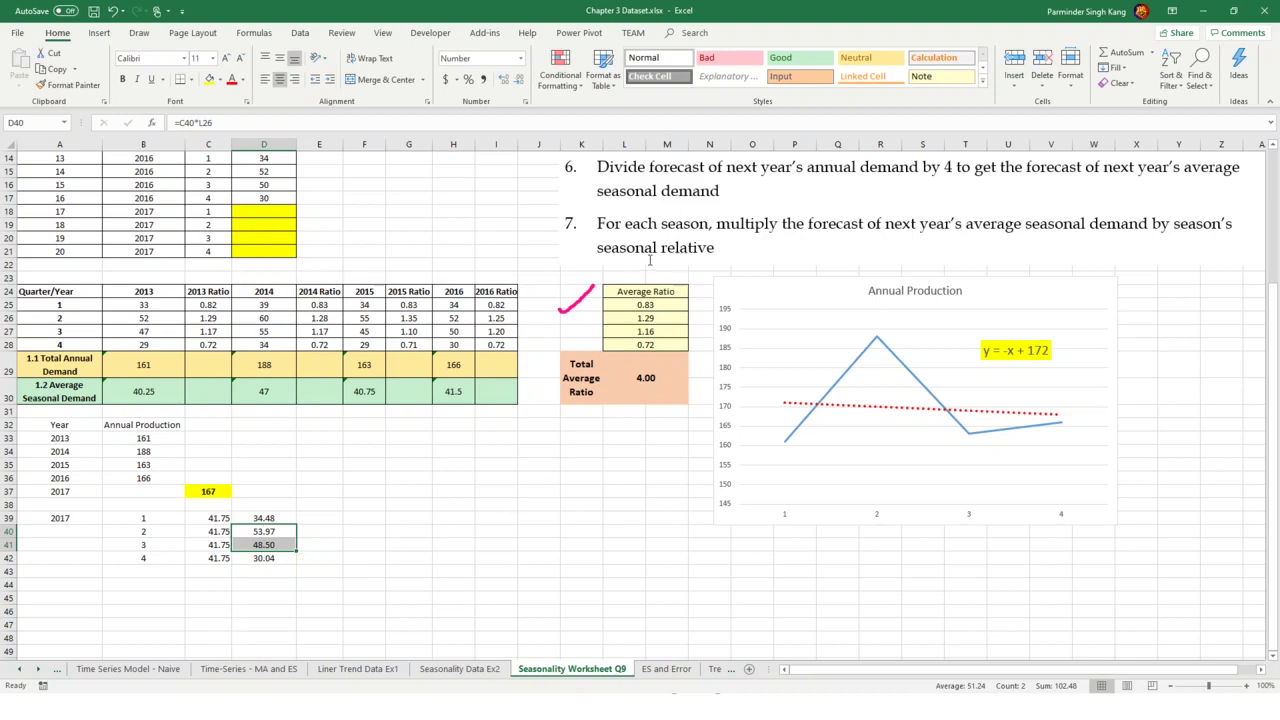
click(633, 292)
drag(633, 292, 666, 344)
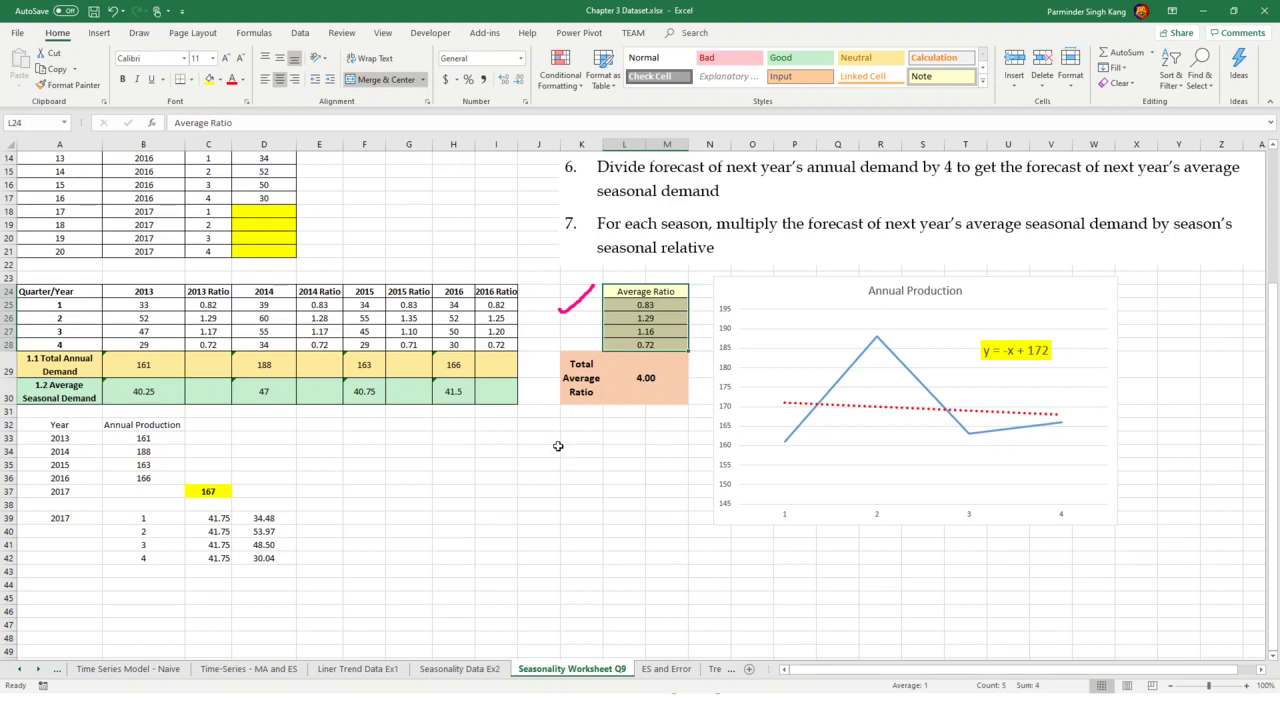
click(211, 492)
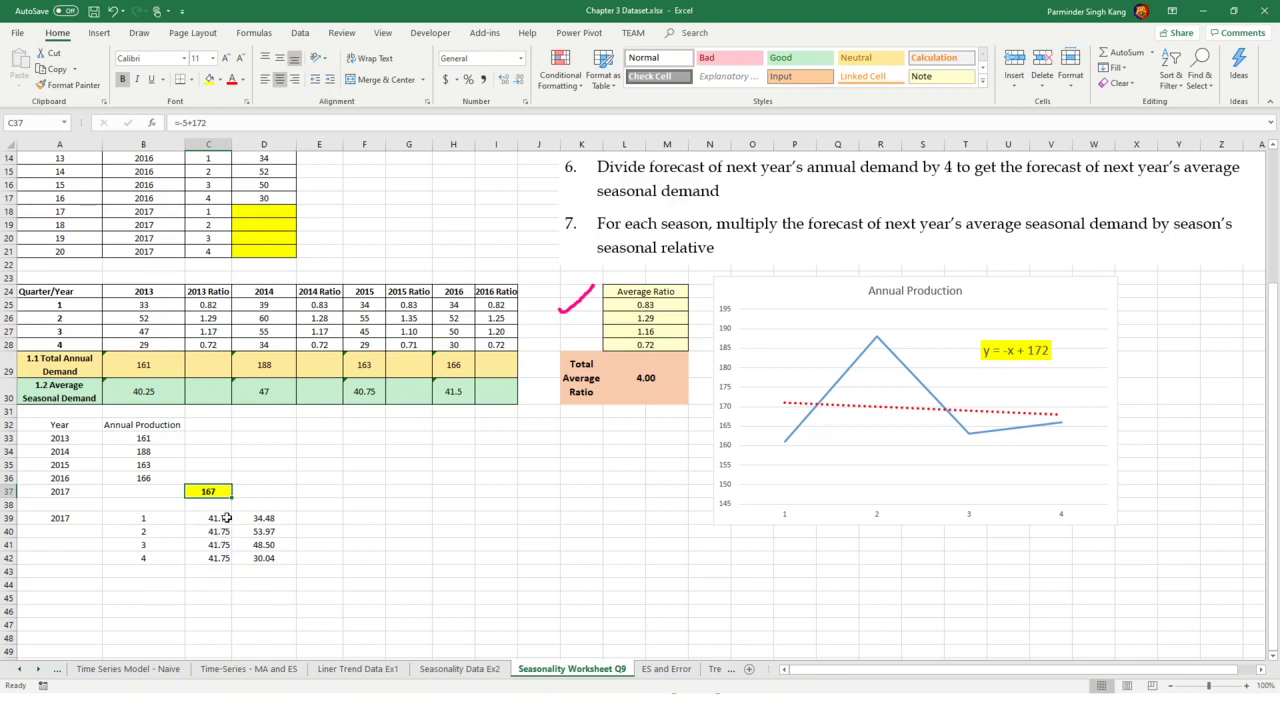
drag(226, 517, 226, 559)
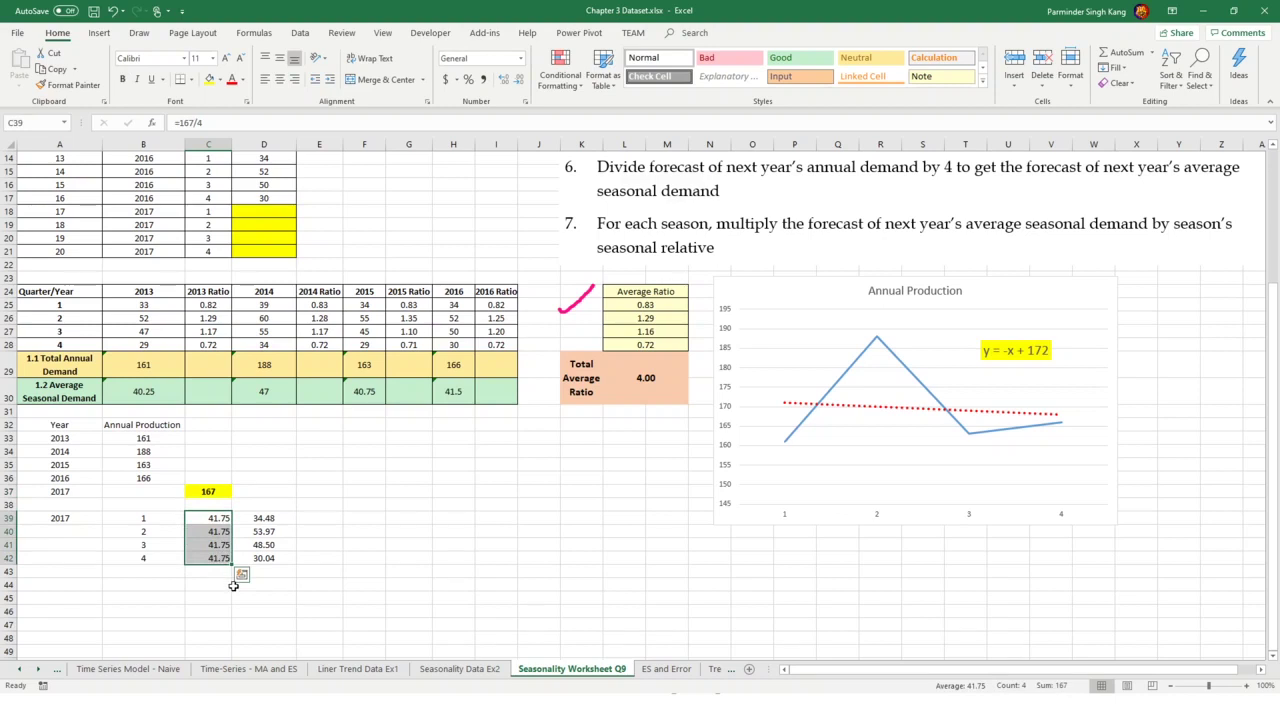
drag(256, 518, 257, 557)
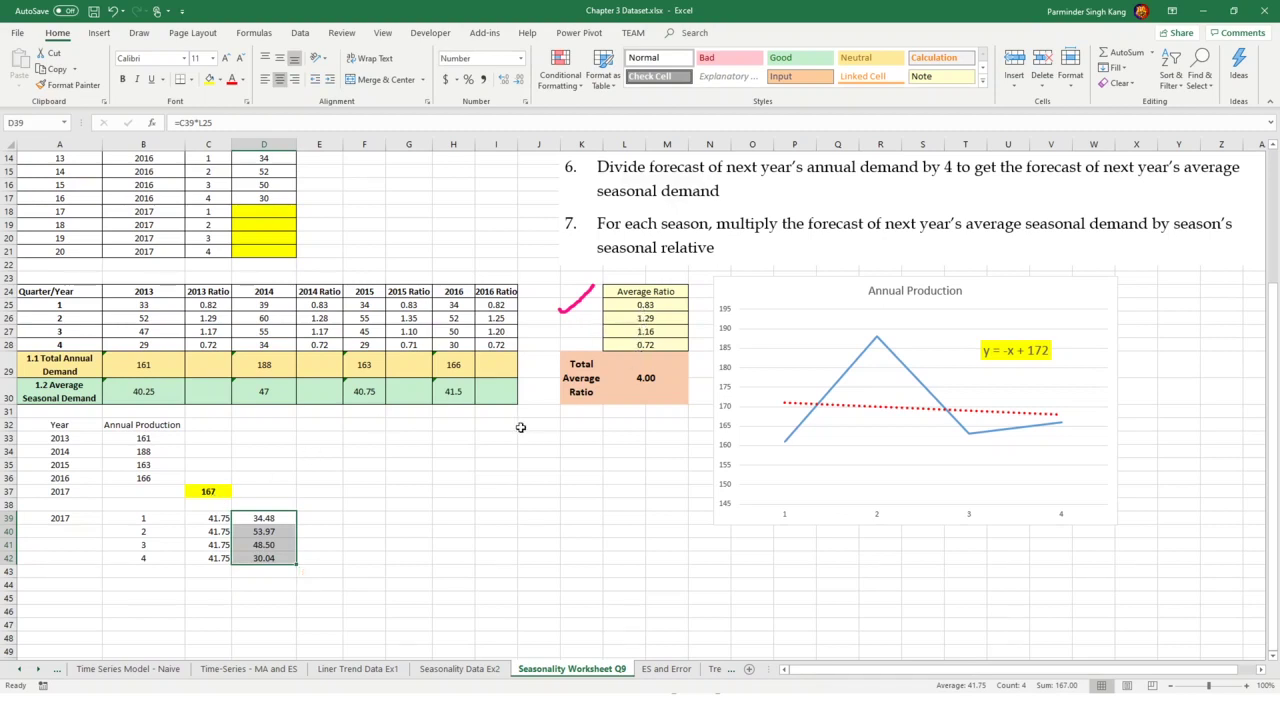
drag(211, 517, 207, 553)
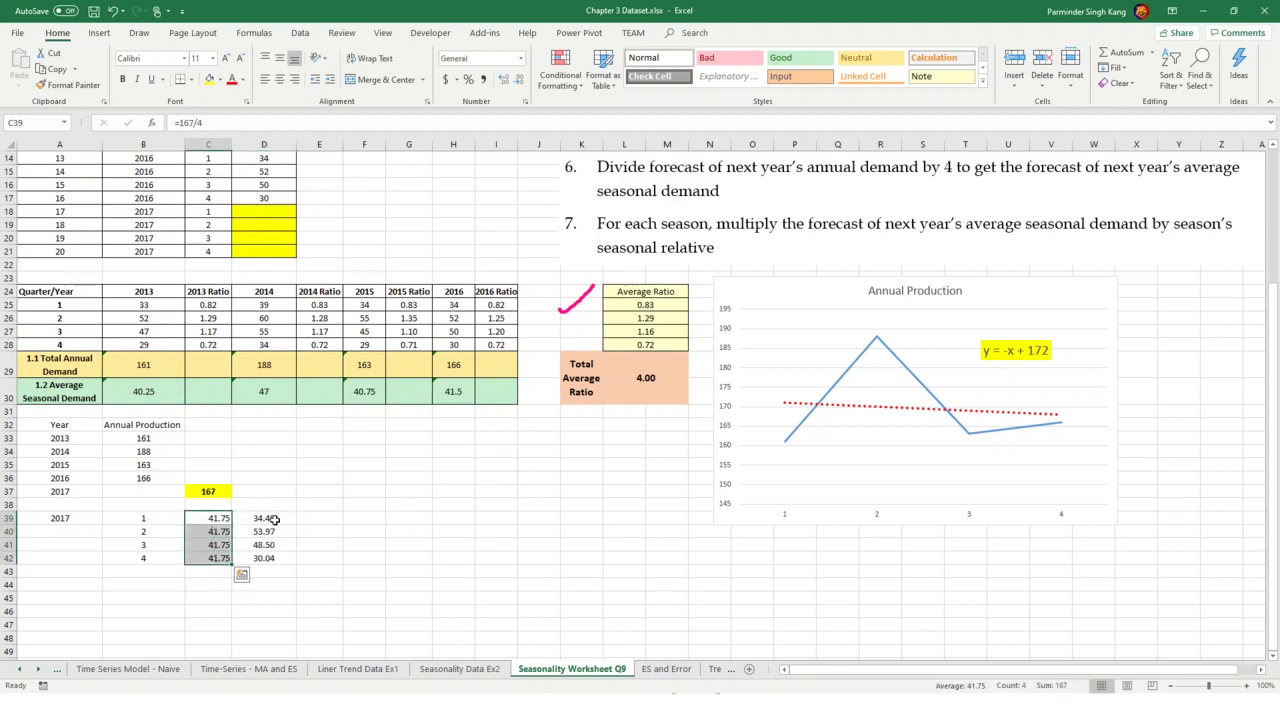
drag(264, 520, 255, 558)
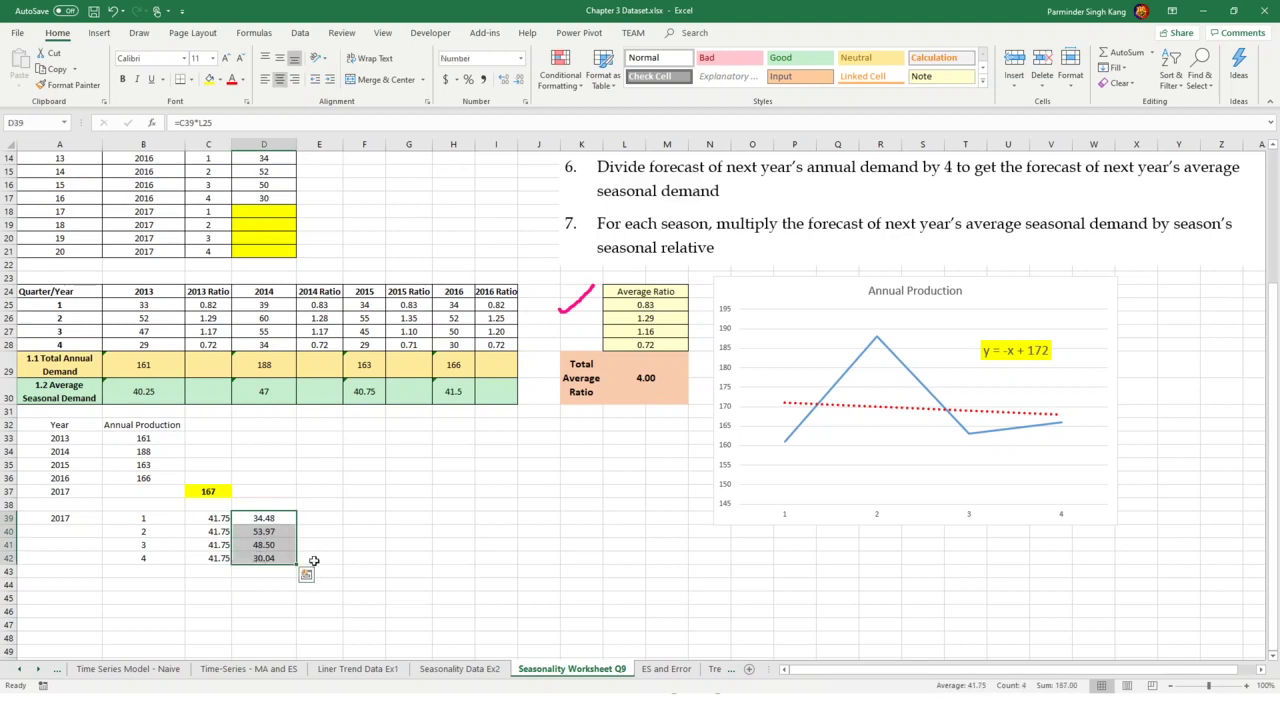